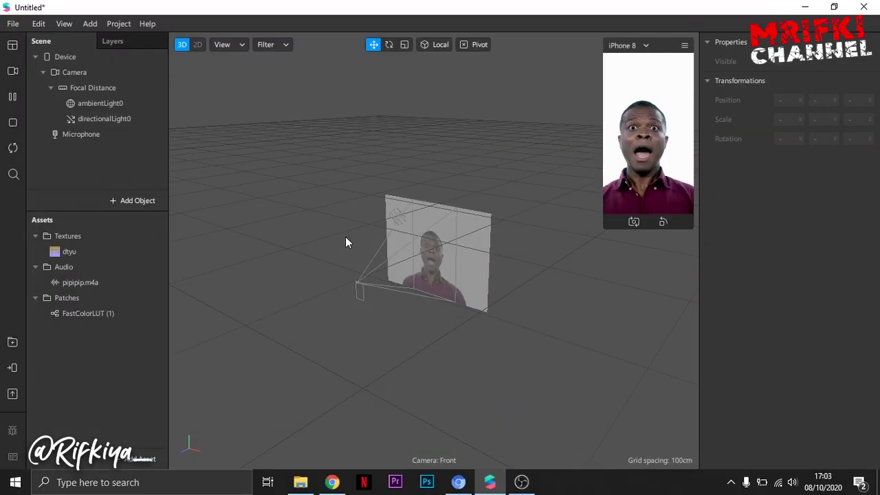
Examine the imported assets: the dtyu texture, the pipipip.m4a audio file and the FastColorLUT (1) patch asset
{"action": "left_click", "coordinate": [91, 250]}
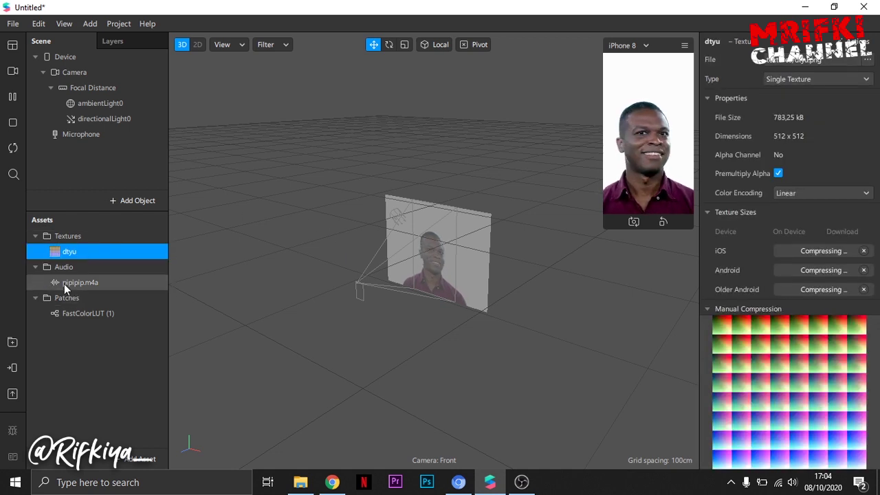
{"action": "left_click", "coordinate": [64, 284]}
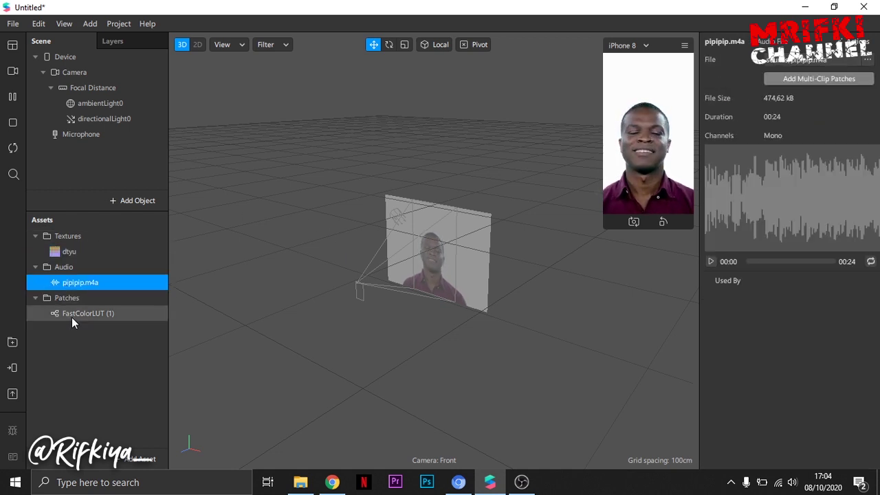
{"action": "left_click", "coordinate": [72, 314]}
{"action": "left_click", "coordinate": [59, 252]}
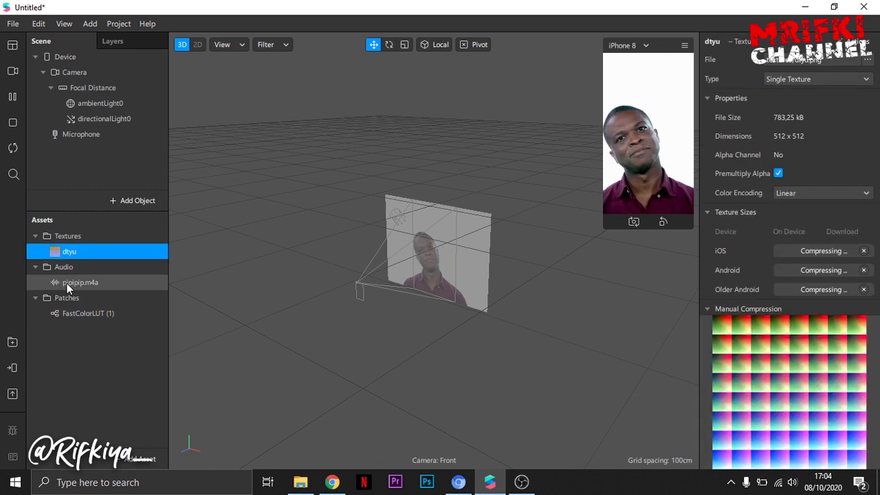
{"action": "left_click", "coordinate": [67, 284]}
{"action": "left_click", "coordinate": [73, 314]}
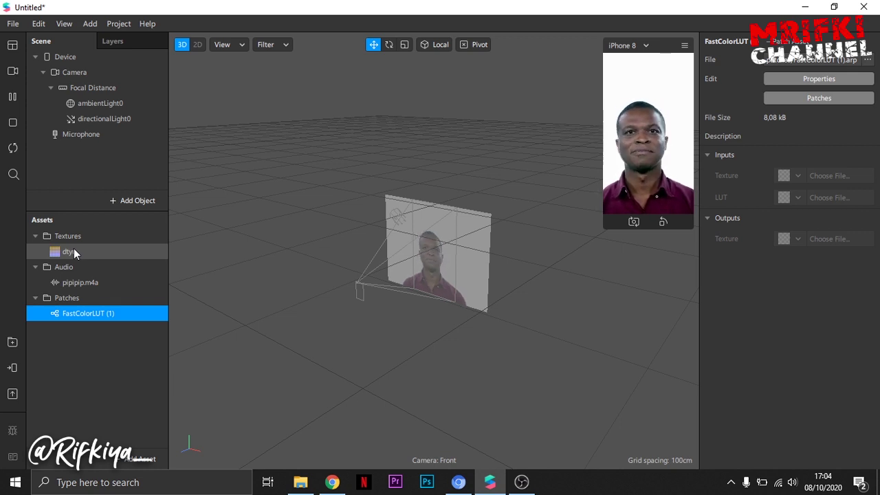
Add a rectangle object to the scene
{"action": "left_click", "coordinate": [127, 204]}
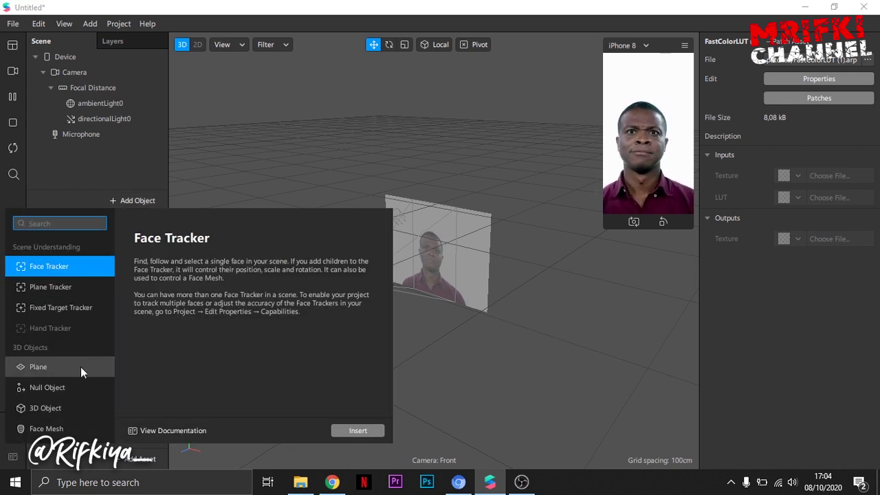
{"action": "scroll", "coordinate": [81, 375], "scroll_direction": "down", "scroll_amount": 2}
{"action": "scroll", "coordinate": [81, 385], "scroll_direction": "down", "scroll_amount": 1}
{"action": "double_click", "coordinate": [62, 387]}
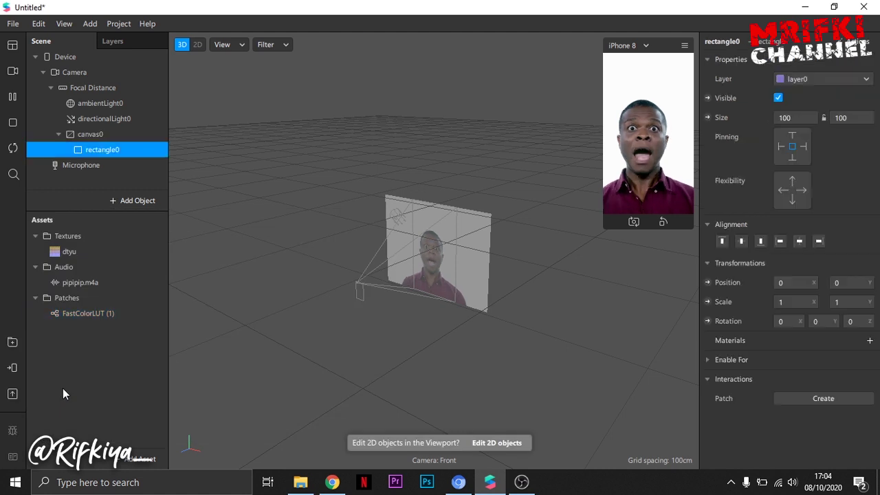
Extract the Camera's texture, and show the Patch Editor with an enlarged work area
{"action": "left_click", "coordinate": [69, 73]}
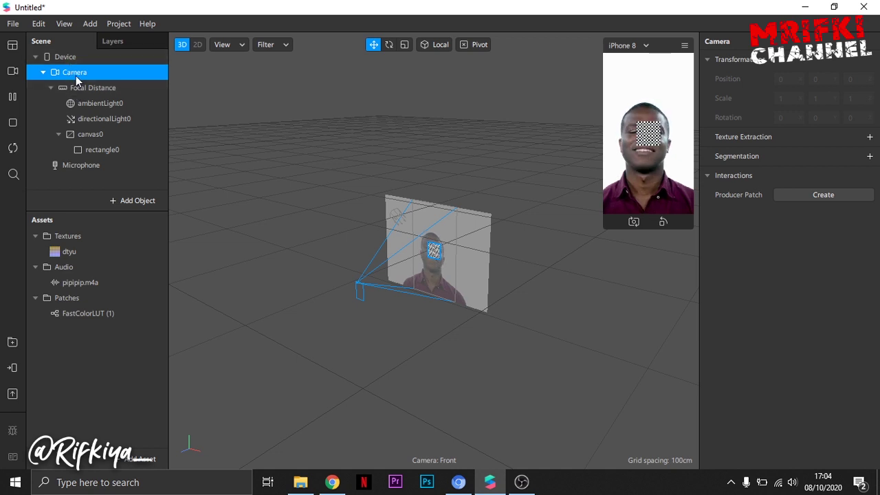
{"action": "left_click", "coordinate": [870, 137]}
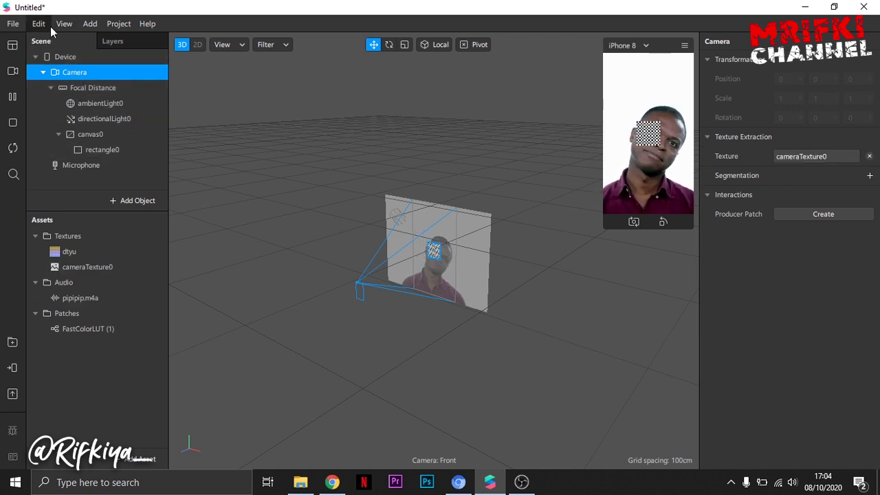
{"action": "left_click", "coordinate": [73, 22]}
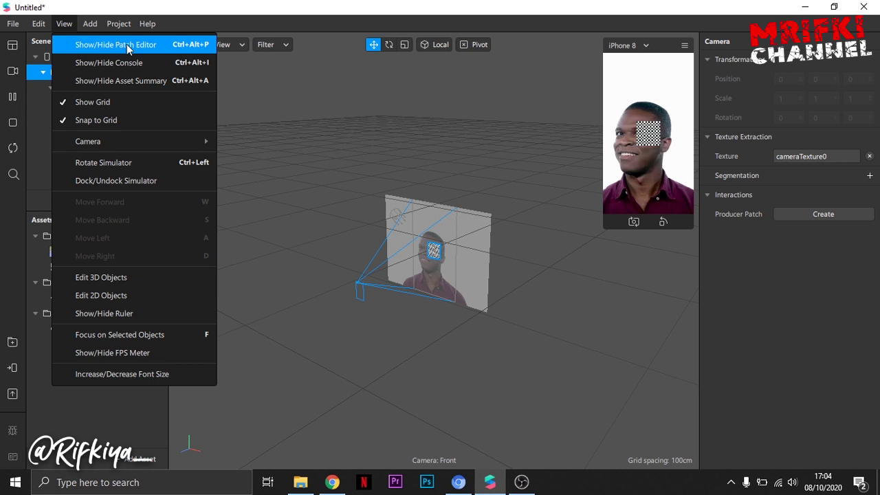
{"action": "left_click", "coordinate": [91, 46]}
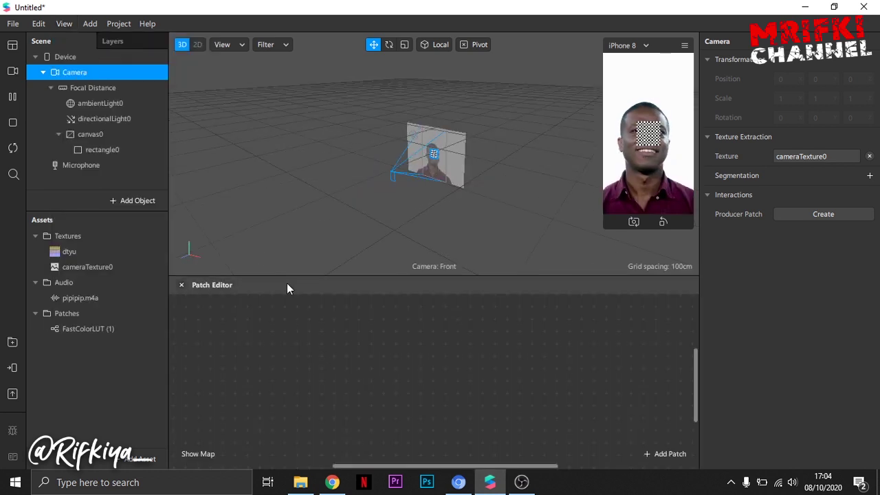
{"action": "left_click_drag", "start_coordinate": [291, 279], "coordinate": [288, 191]}
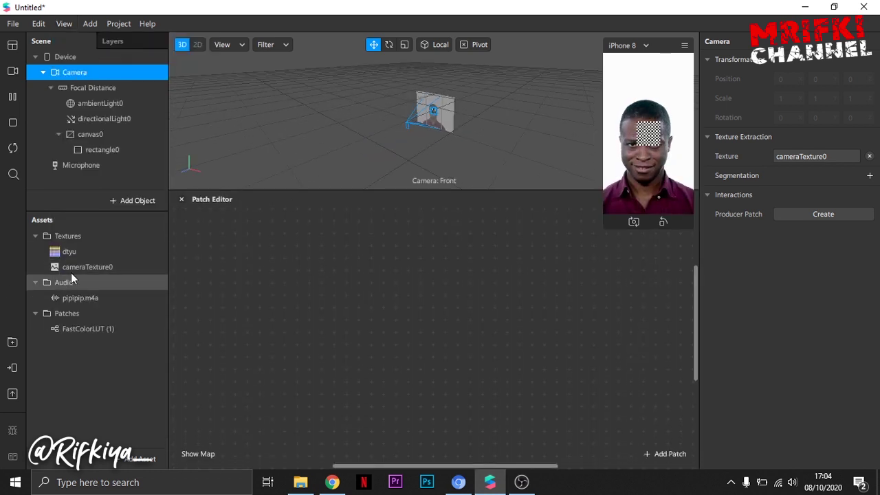
Place the cameraTexture0 texture and the FastColorLUT (1) asset as patches in the Patch Editor
{"action": "left_click", "coordinate": [36, 269]}
{"action": "left_click_drag", "start_coordinate": [54, 269], "coordinate": [258, 310]}
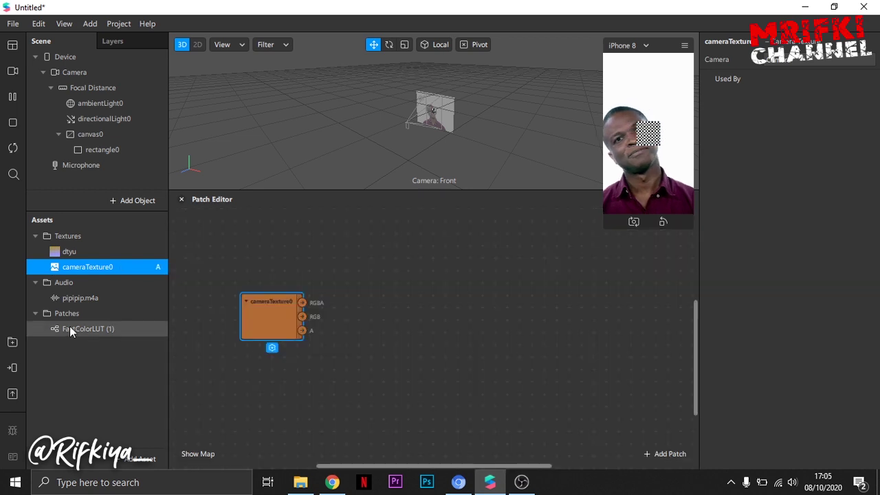
{"action": "left_click_drag", "start_coordinate": [197, 332], "coordinate": [271, 347]}
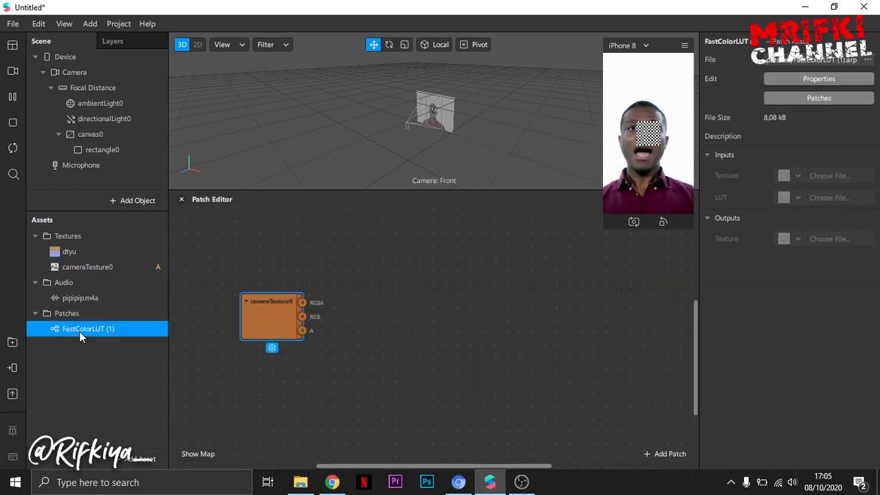
{"action": "left_click_drag", "start_coordinate": [80, 332], "coordinate": [416, 335]}
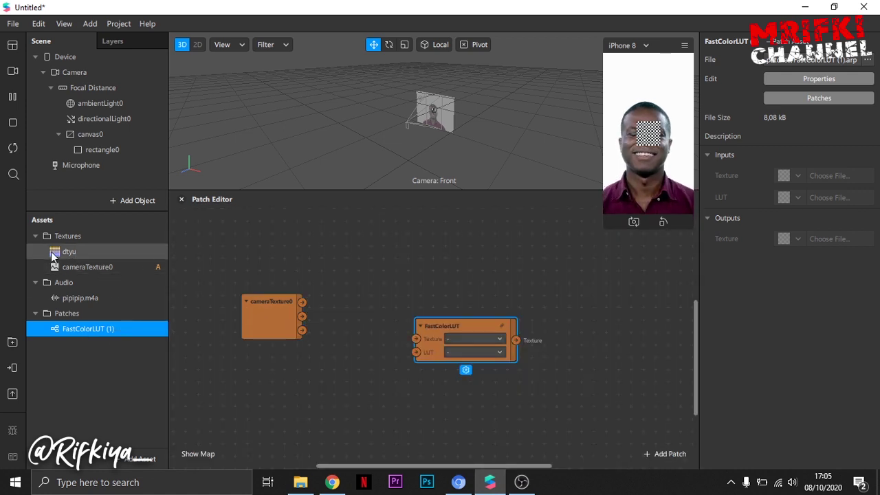
Move the FastColorLUT patch closer to cameraTexture0 and connect the camera's RGBA output to its Texture input
{"action": "left_click", "coordinate": [54, 254]}
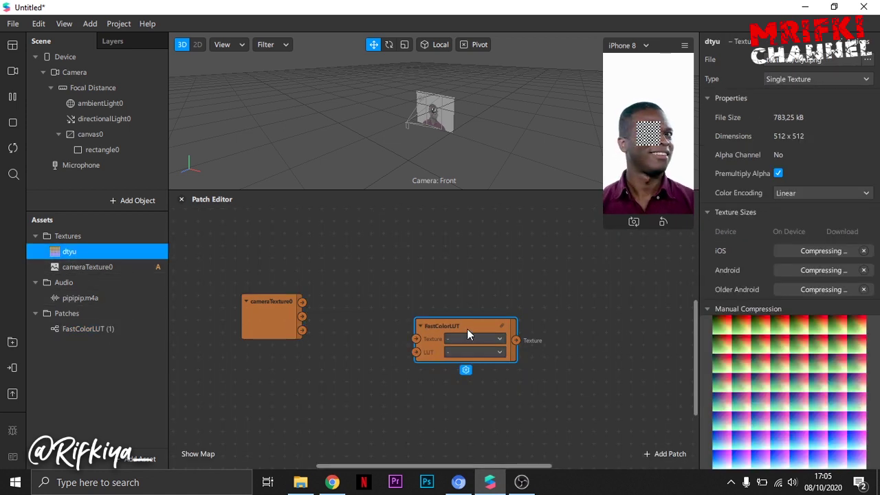
{"action": "left_click_drag", "start_coordinate": [467, 329], "coordinate": [387, 320]}
{"action": "left_click_drag", "start_coordinate": [302, 302], "coordinate": [342, 329]}
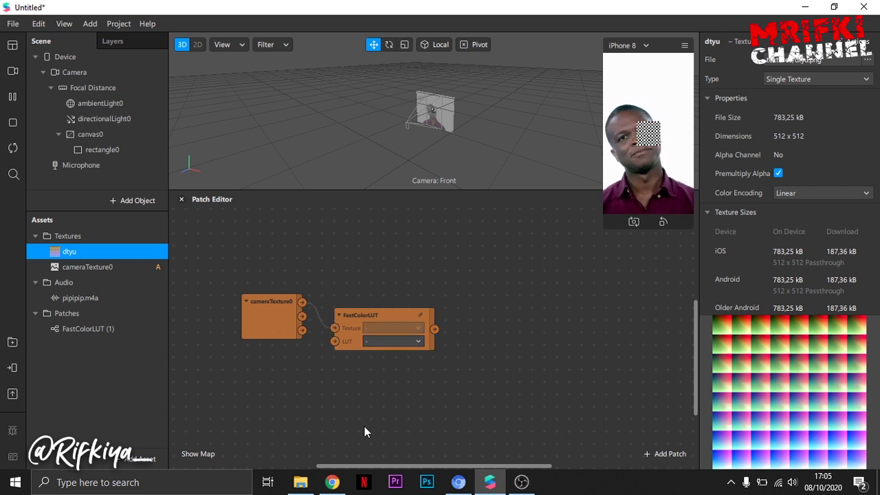
Give rectangle0 a new material and make the rectangle fill the full width and height of the canvas
{"action": "left_click", "coordinate": [97, 150]}
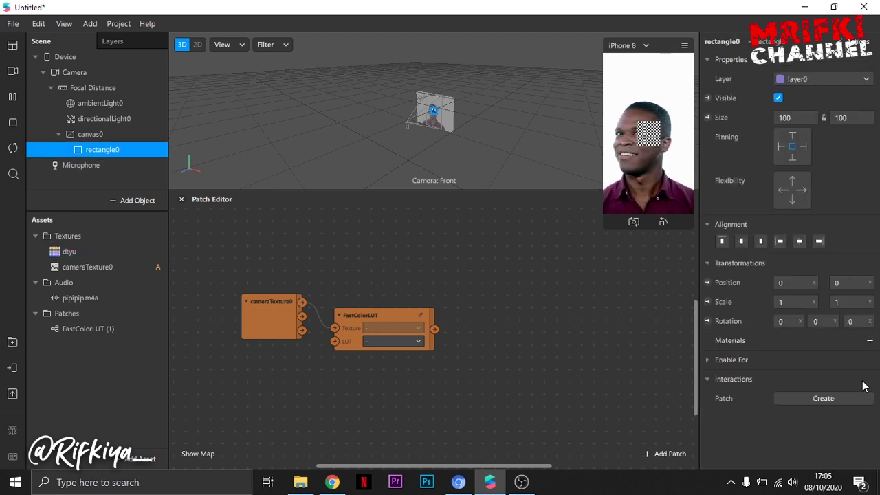
{"action": "left_click", "coordinate": [870, 341]}
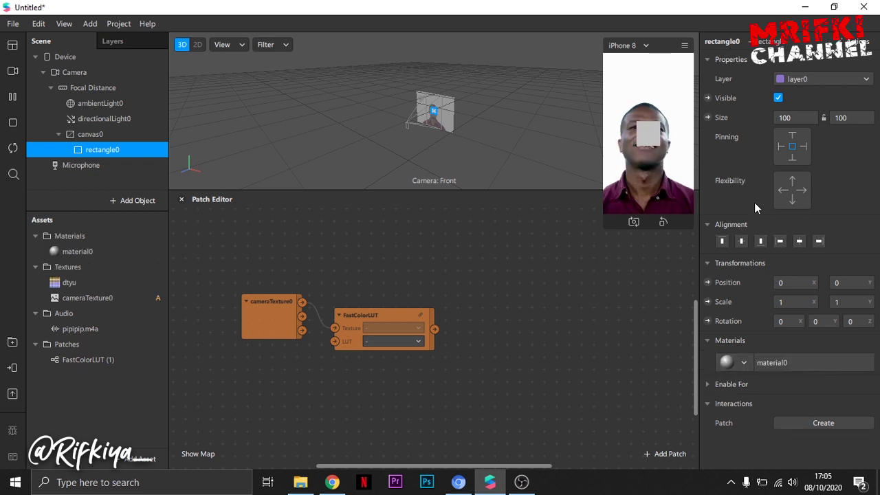
{"action": "left_click", "coordinate": [801, 119]}
{"action": "left_click", "coordinate": [795, 136]}
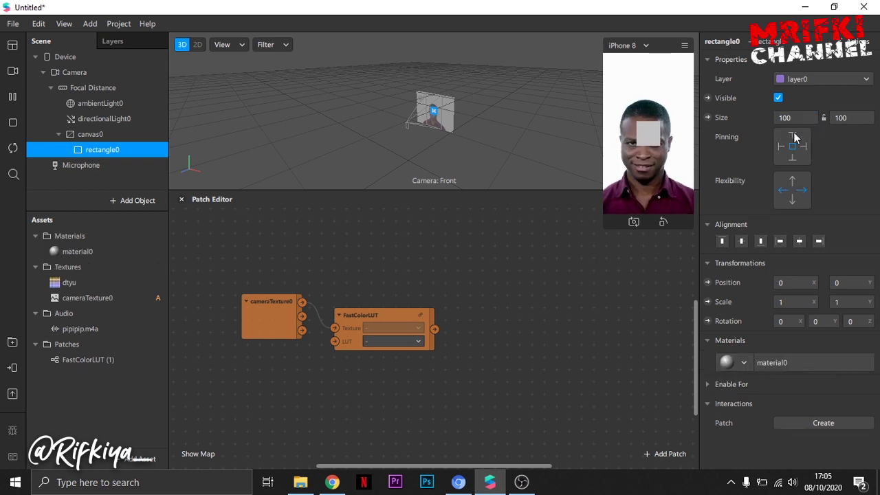
{"action": "left_click", "coordinate": [846, 117]}
{"action": "left_click", "coordinate": [845, 137]}
{"action": "left_click", "coordinate": [798, 118]}
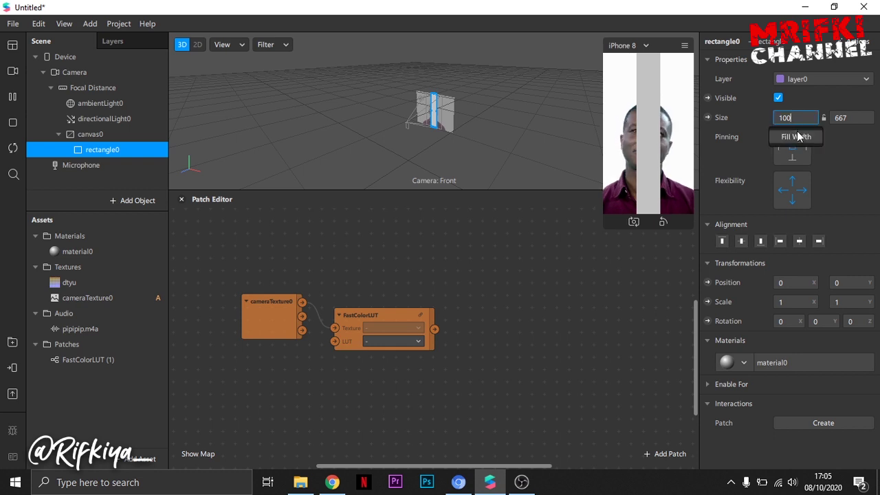
{"action": "left_click", "coordinate": [797, 137]}
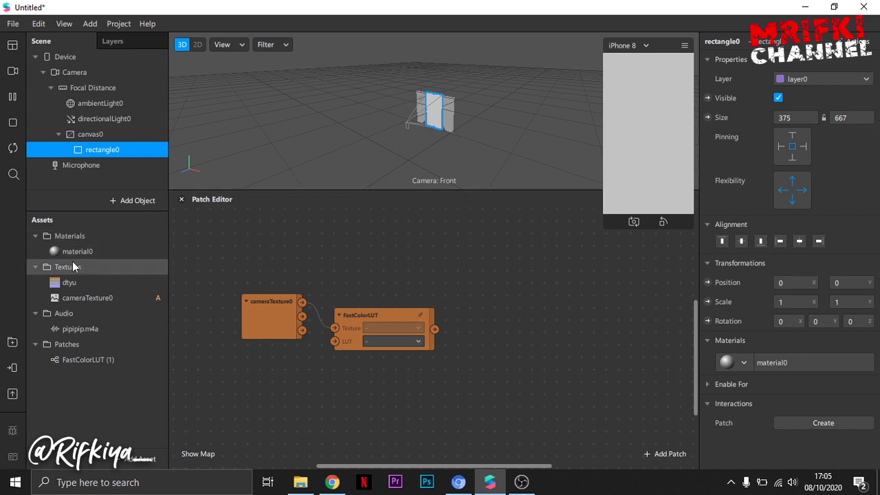
Rename both the rectangle and its material as lut
{"action": "double_click", "coordinate": [96, 150]}
{"action": "key", "text": "BackSpace"}
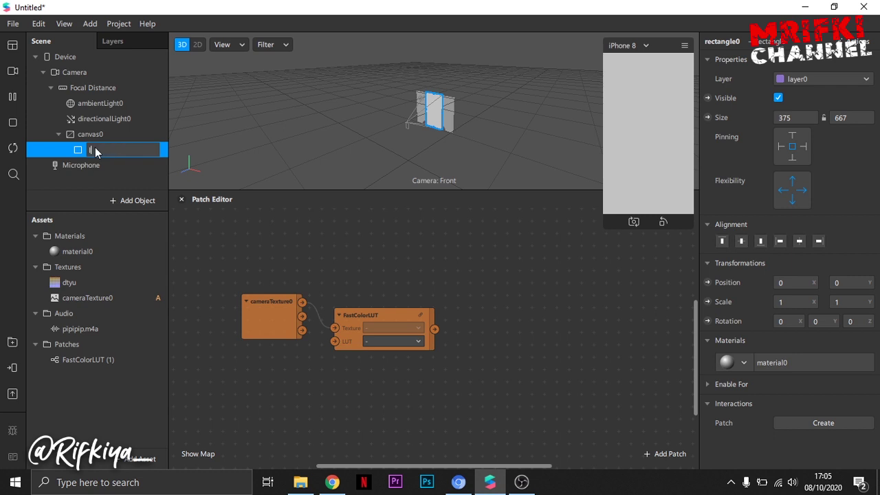
{"action": "type", "text": "lut"}
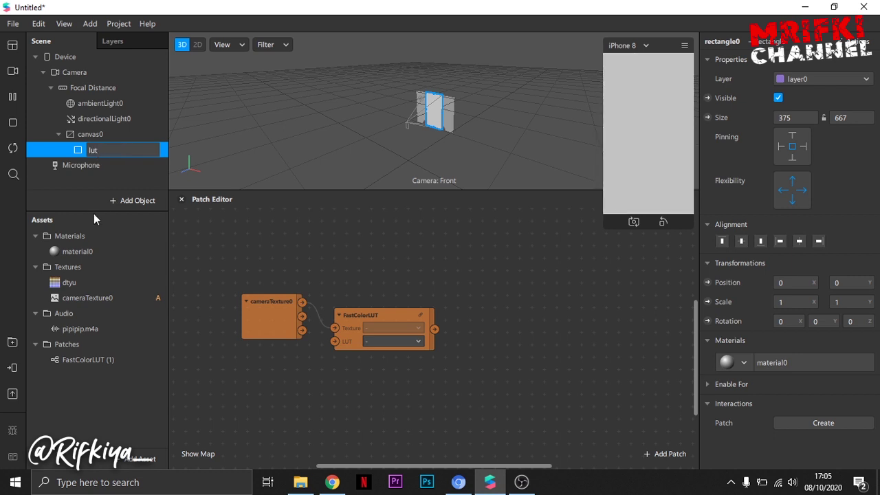
{"action": "double_click", "coordinate": [89, 252]}
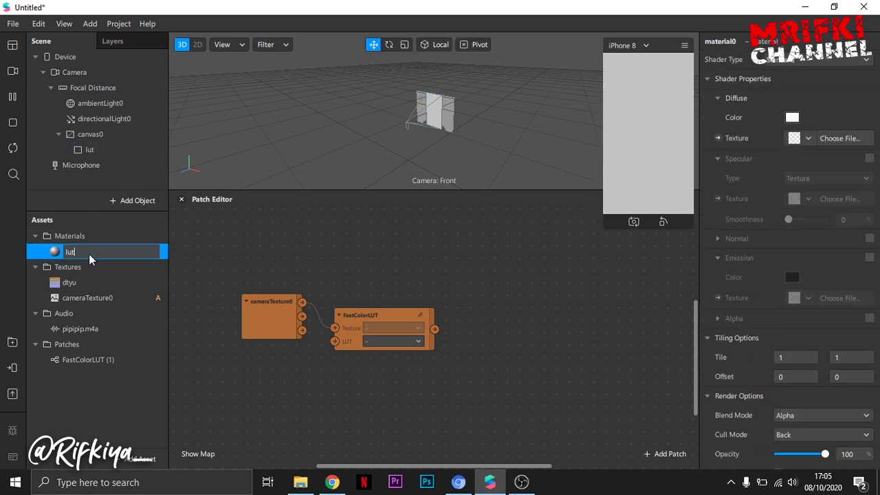
{"action": "type", "text": "lut"}
{"action": "key", "text": "Return"}
Set the lut material's shader type to Flat and create a patch for its diffuse texture beside FastColorLUT
{"action": "left_click", "coordinate": [791, 60]}
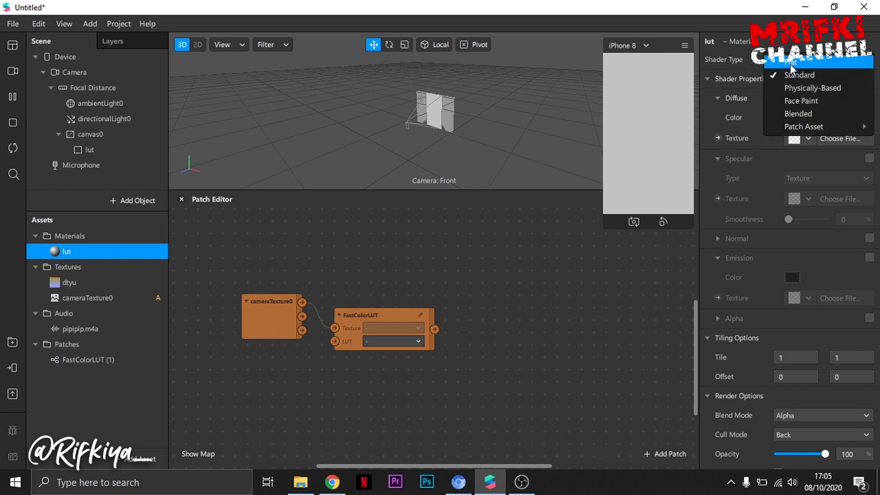
{"action": "left_click", "coordinate": [790, 62]}
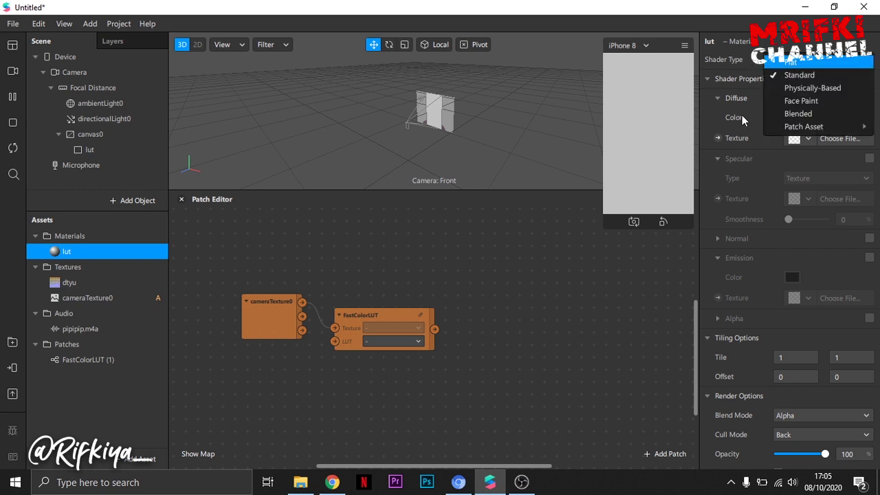
{"action": "left_click", "coordinate": [717, 139]}
{"action": "left_click_drag", "start_coordinate": [467, 365], "coordinate": [488, 358]}
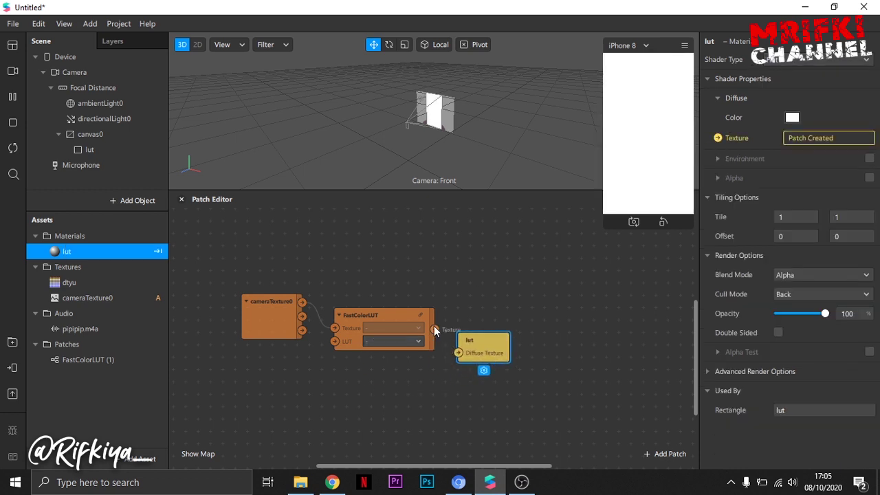
Choose dtyu as FastColorLUT's LUT and connect its Texture output to the lut patch's Diffuse Texture input
{"action": "left_click", "coordinate": [401, 341]}
{"action": "left_click", "coordinate": [389, 347]}
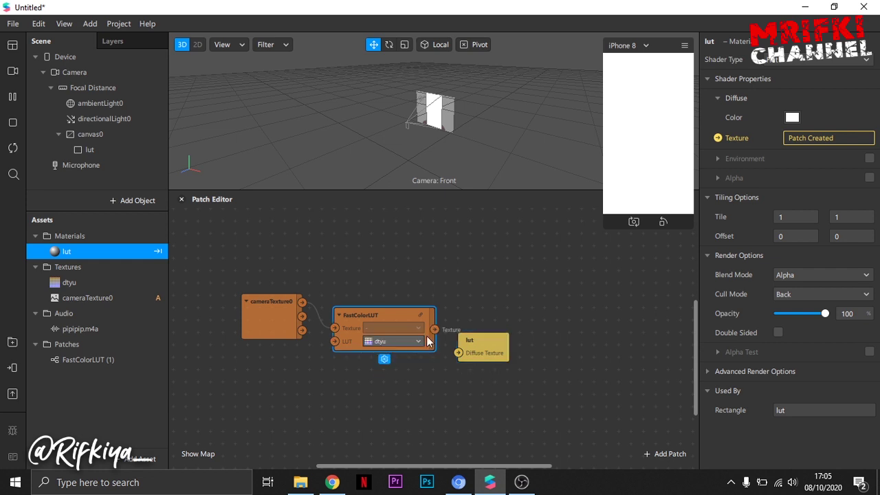
{"action": "left_click_drag", "start_coordinate": [436, 330], "coordinate": [459, 354]}
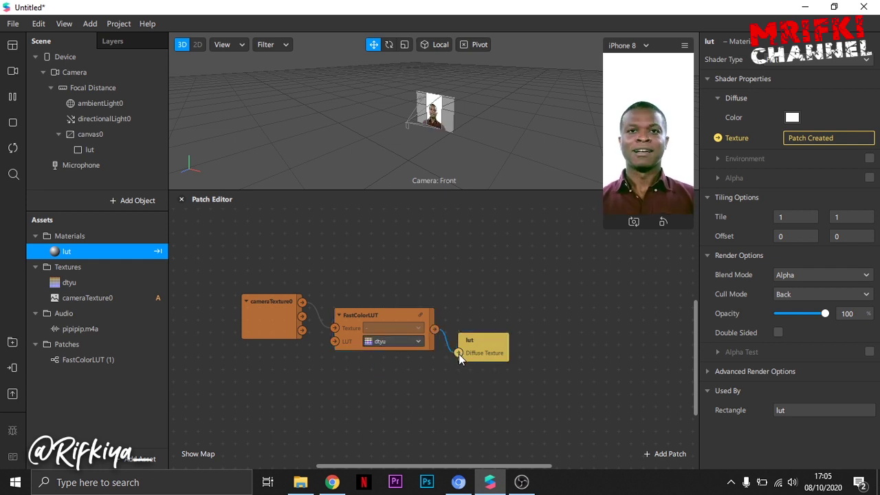
Switch the preview to the 0:07 simulation video of a person outdoors
{"action": "left_click", "coordinate": [13, 71]}
{"action": "left_click", "coordinate": [118, 251]}
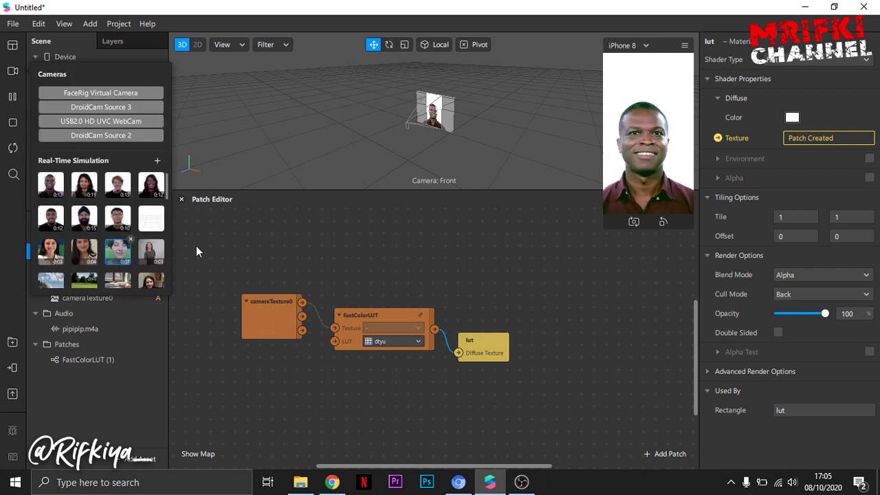
{"action": "left_click", "coordinate": [371, 257]}
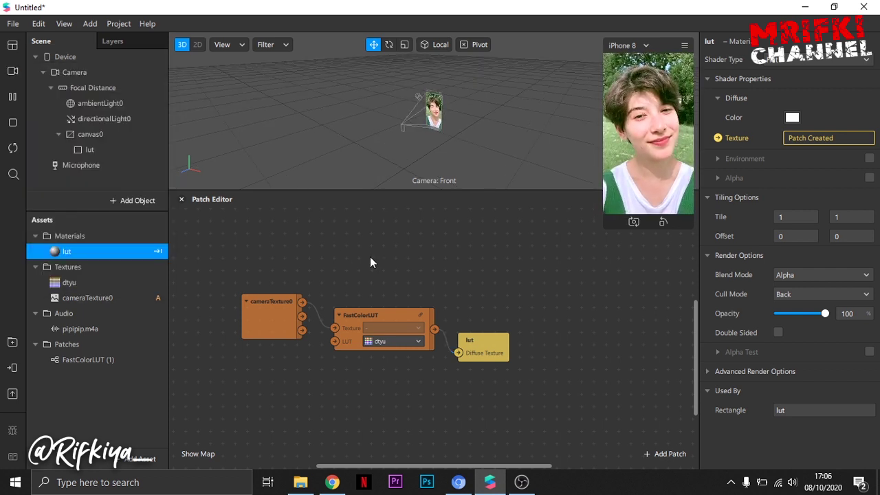
Move the three connected LUT patches aside together and add a Loop Animation patch below them
{"action": "left_click_drag", "start_coordinate": [246, 272], "coordinate": [392, 261]}
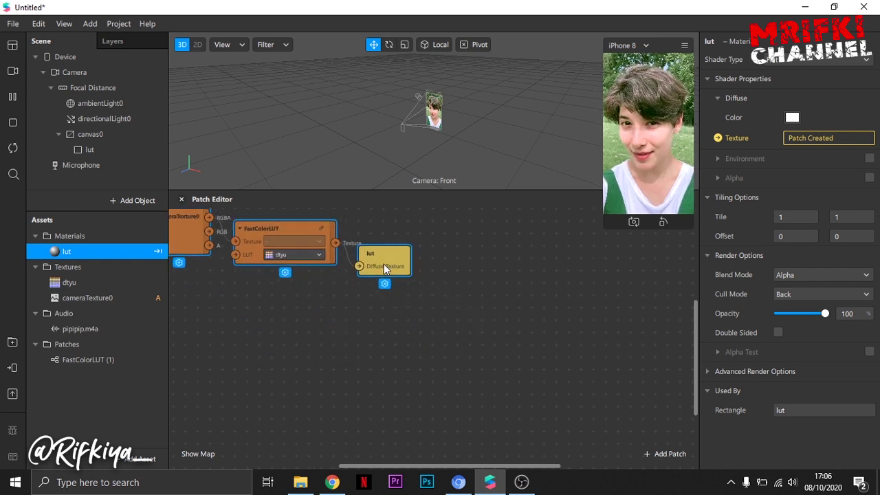
{"action": "left_click", "coordinate": [304, 333]}
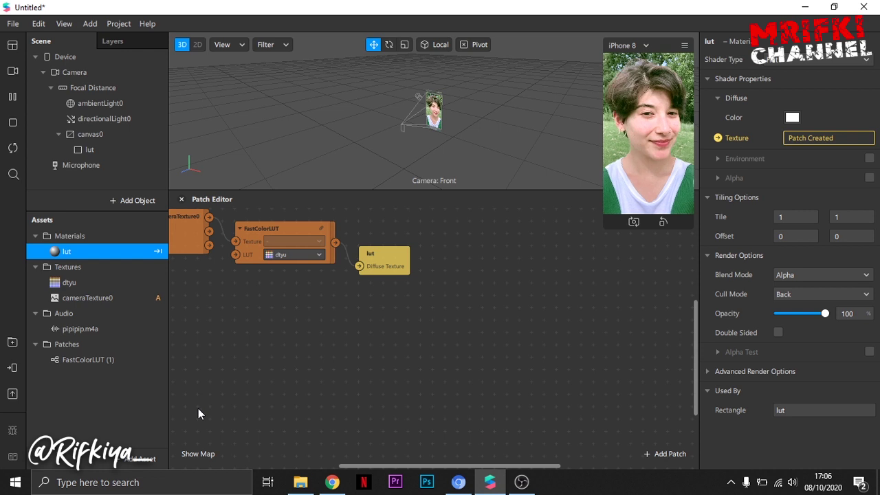
{"action": "double_click", "coordinate": [220, 371]}
{"action": "type", "text": "lo"}
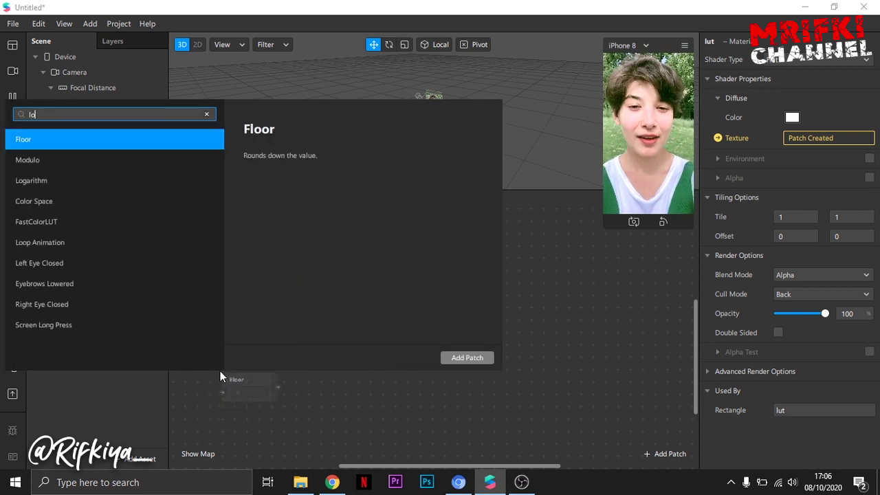
{"action": "double_click", "coordinate": [46, 246]}
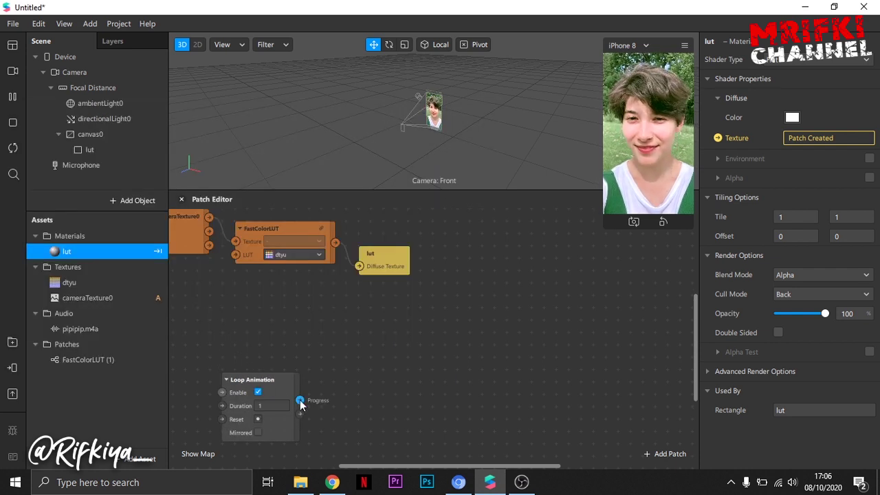
Add a Counter patch beside Loop Animation and connect Loop Animation's Looped output to the Counter's Increase input
{"action": "scroll", "coordinate": [300, 404], "scroll_direction": "up", "scroll_amount": 2}
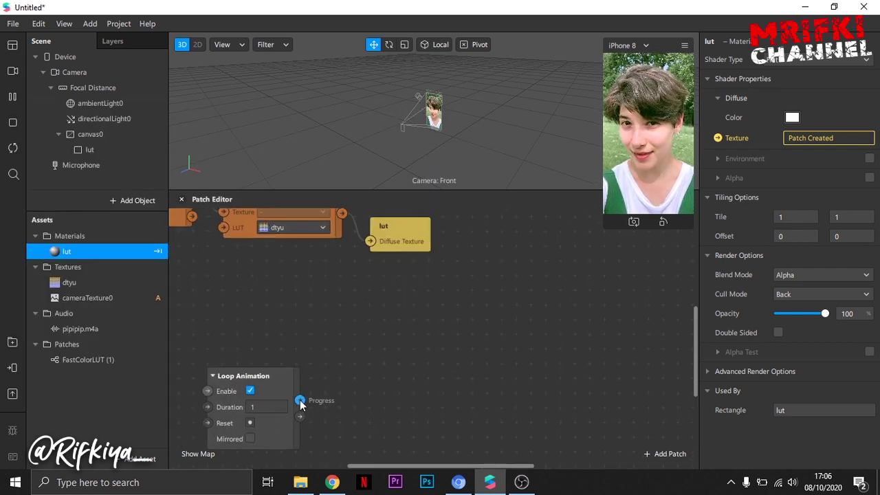
{"action": "left_click_drag", "start_coordinate": [300, 405], "coordinate": [332, 371]}
{"action": "type", "text": "co"}
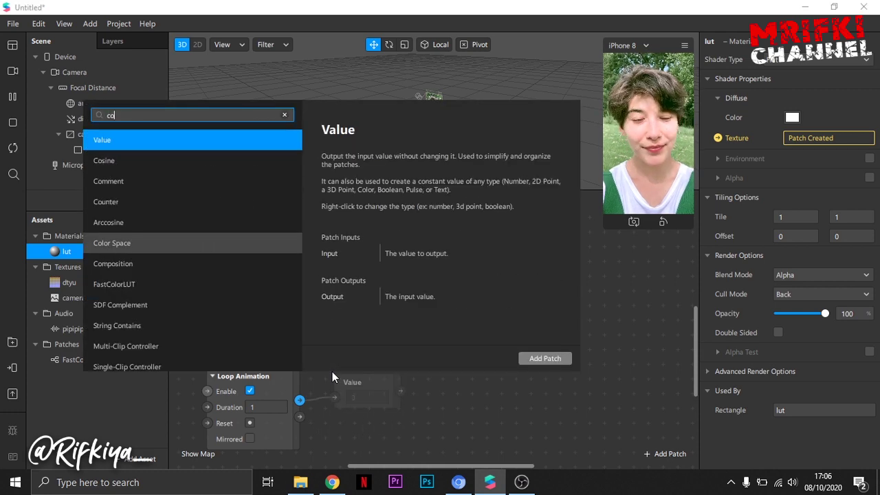
{"action": "type", "text": "u"}
{"action": "left_click", "coordinate": [130, 146]}
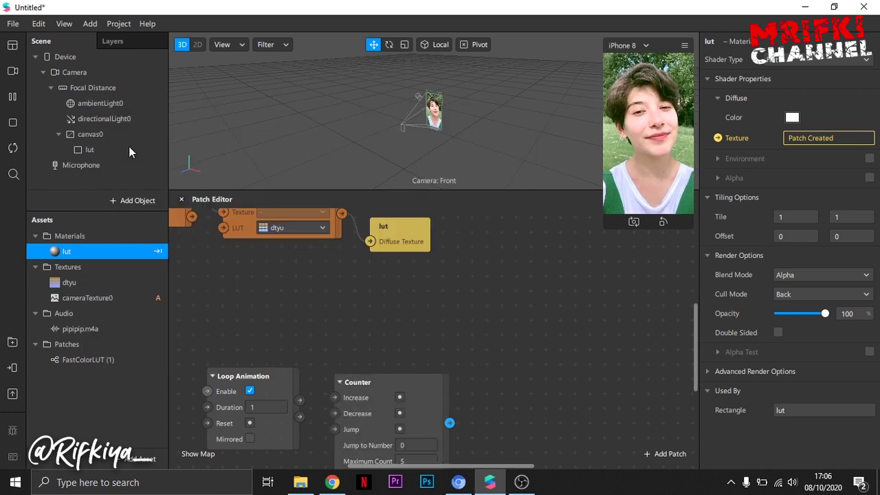
{"action": "left_click_drag", "start_coordinate": [300, 400], "coordinate": [355, 358]}
Set the Loop Animation patch's duration to 0,5
{"action": "left_click", "coordinate": [261, 407]}
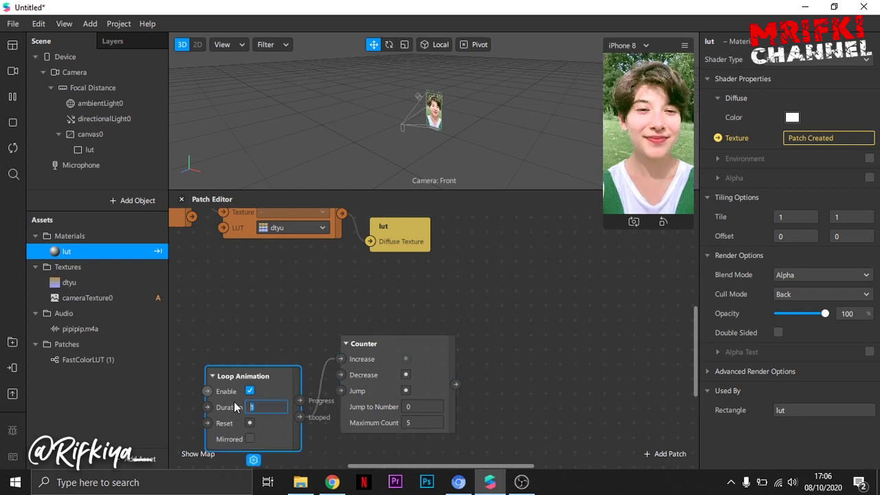
{"action": "type", "text": "0,5"}
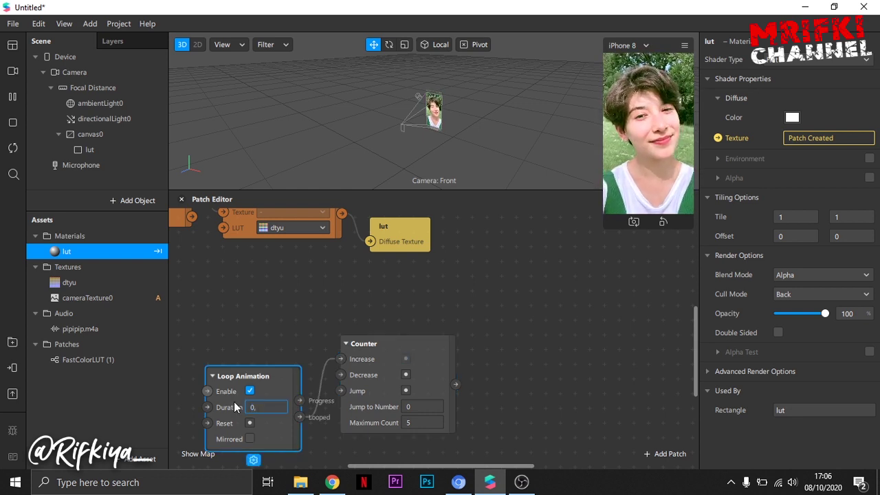
{"action": "left_click", "coordinate": [240, 344]}
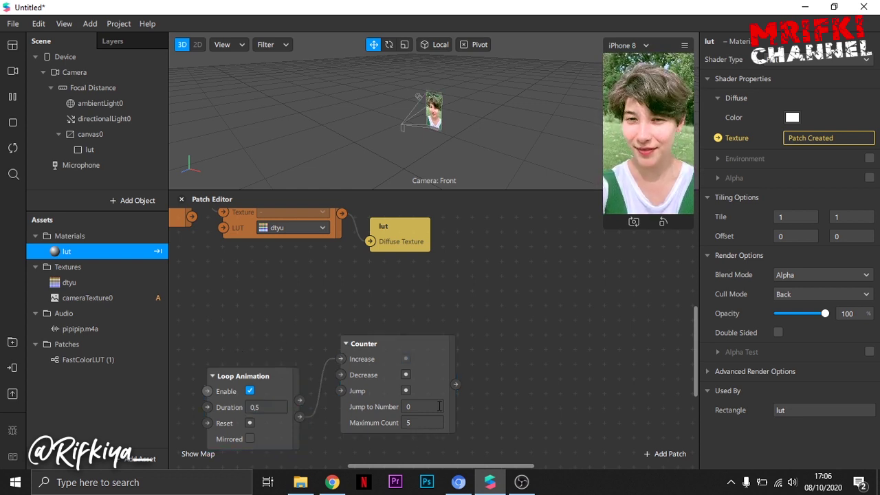
Add an Option Picker patch fed by the Counter's output and place it beside the Counter
{"action": "left_click_drag", "start_coordinate": [411, 467], "coordinate": [425, 467]}
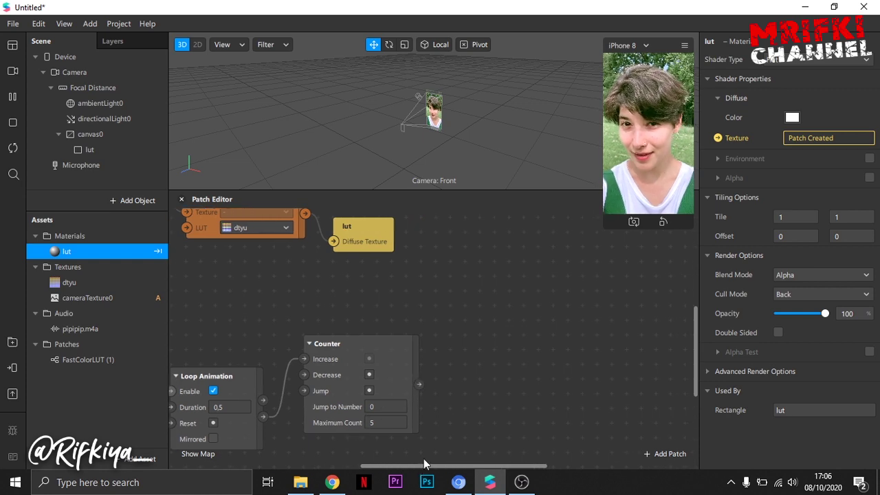
{"action": "left_click_drag", "start_coordinate": [437, 365], "coordinate": [437, 362]}
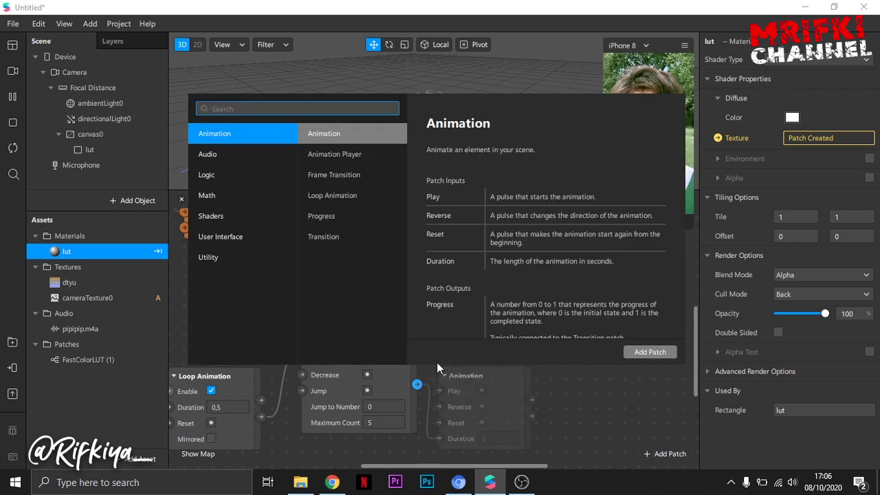
{"action": "type", "text": "op"}
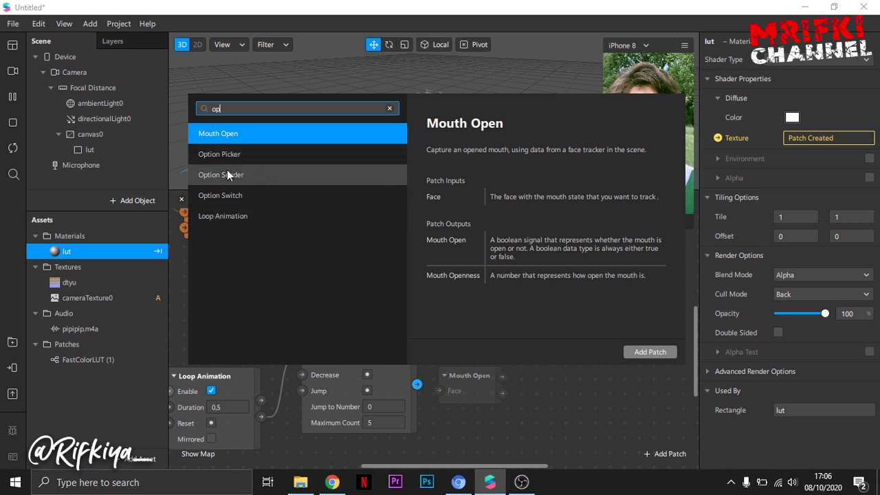
{"action": "left_click", "coordinate": [222, 154]}
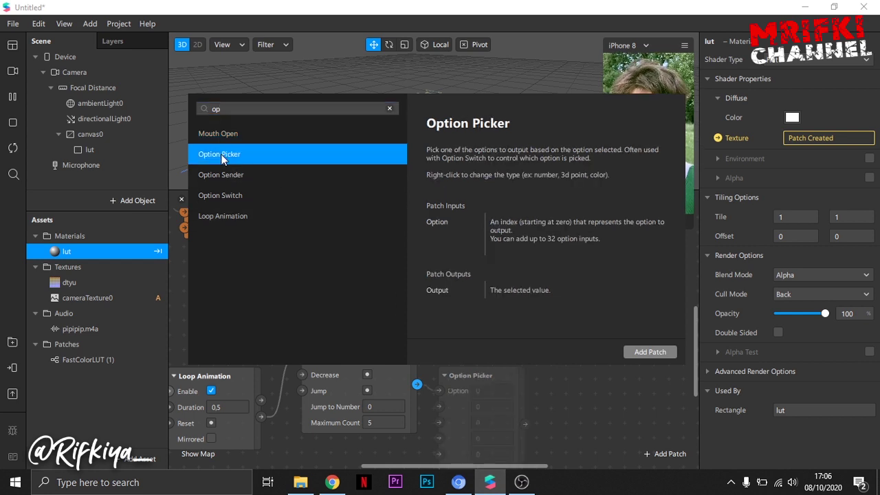
{"action": "left_click", "coordinate": [226, 159]}
{"action": "scroll", "coordinate": [586, 354], "scroll_direction": "down", "scroll_amount": 2}
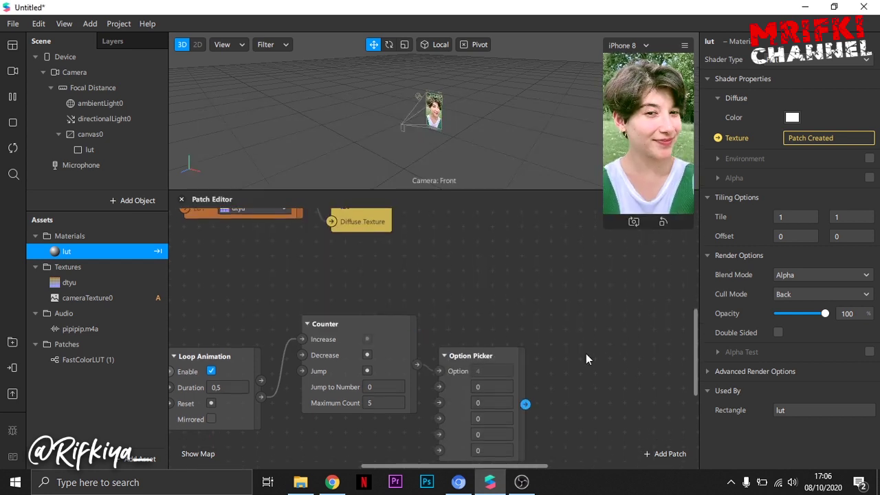
{"action": "scroll", "coordinate": [469, 330], "scroll_direction": "down", "scroll_amount": 1}
{"action": "left_click_drag", "start_coordinate": [463, 324], "coordinate": [473, 292]}
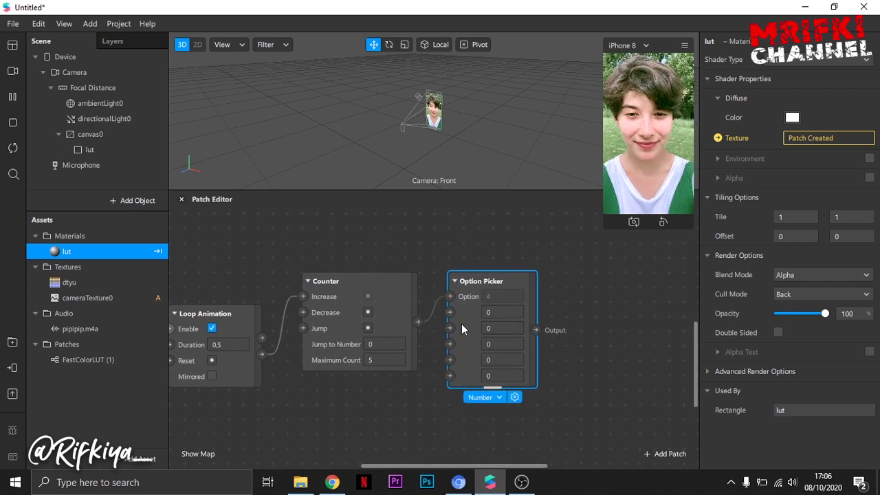
Set the Option Picker's type to Color and make its first, third and fifth options white (#ffffff)
{"action": "left_click", "coordinate": [495, 399]}
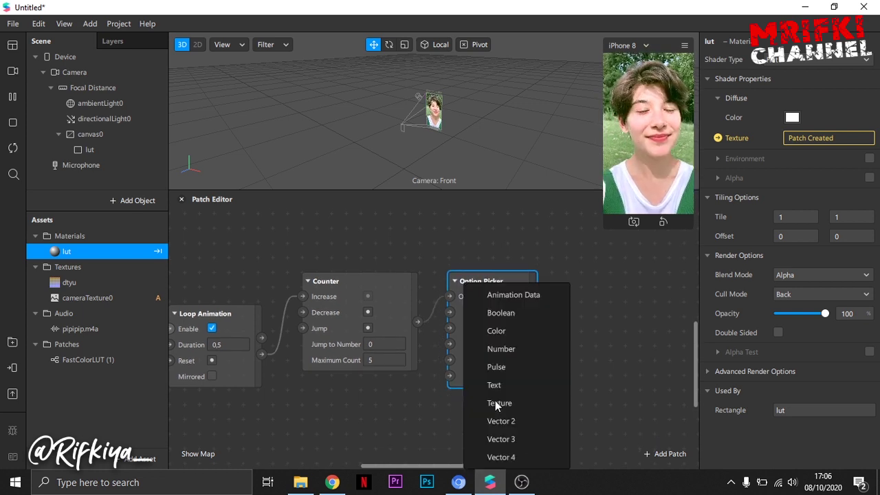
{"action": "left_click", "coordinate": [497, 330]}
{"action": "left_click", "coordinate": [490, 313]}
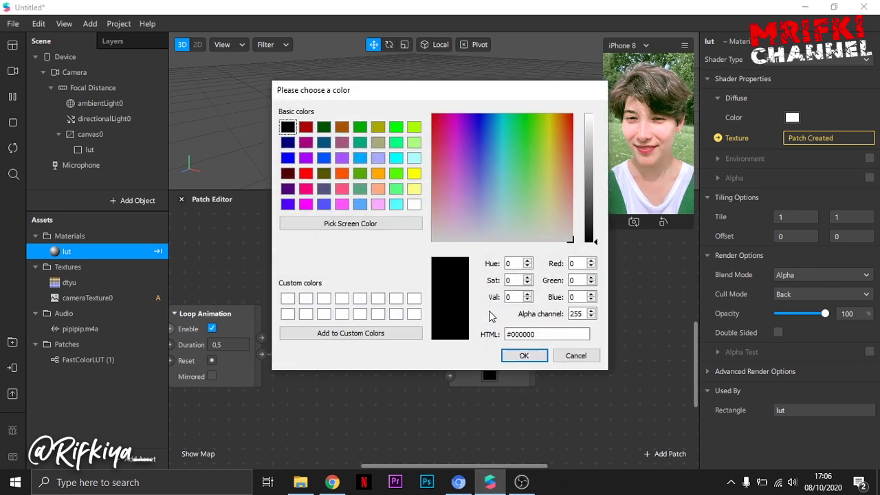
{"action": "left_click_drag", "start_coordinate": [591, 182], "coordinate": [598, 87]}
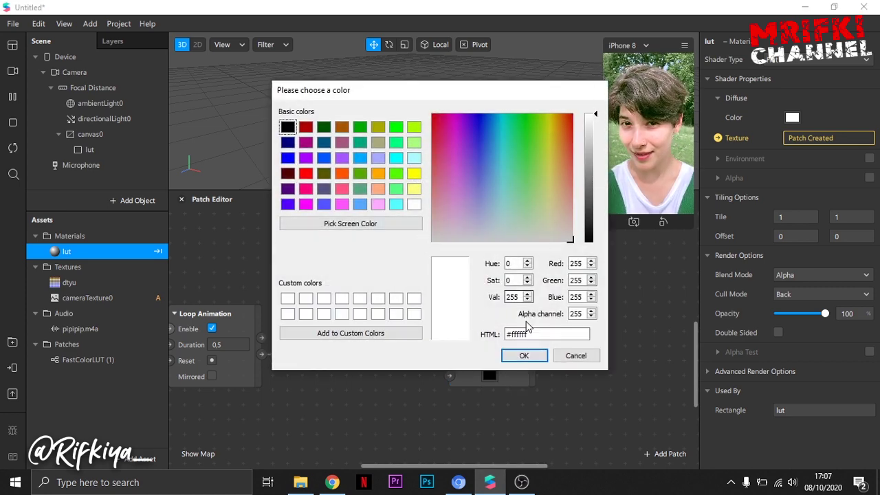
{"action": "left_click", "coordinate": [524, 355]}
{"action": "left_click", "coordinate": [494, 337]}
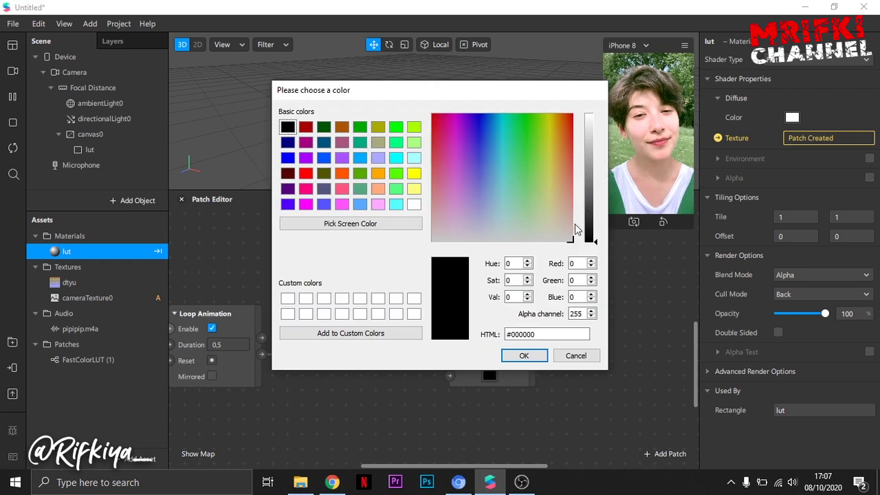
{"action": "left_click_drag", "start_coordinate": [594, 176], "coordinate": [596, 88]}
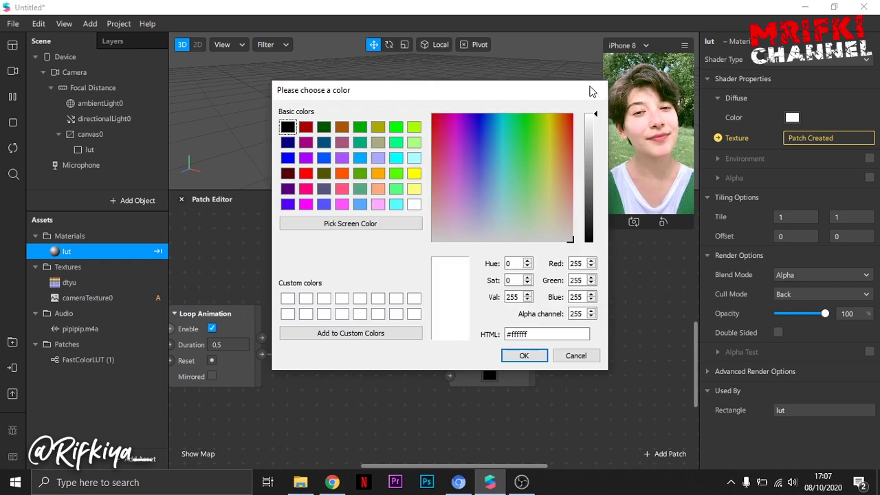
{"action": "left_click", "coordinate": [523, 356]}
{"action": "left_click", "coordinate": [489, 375]}
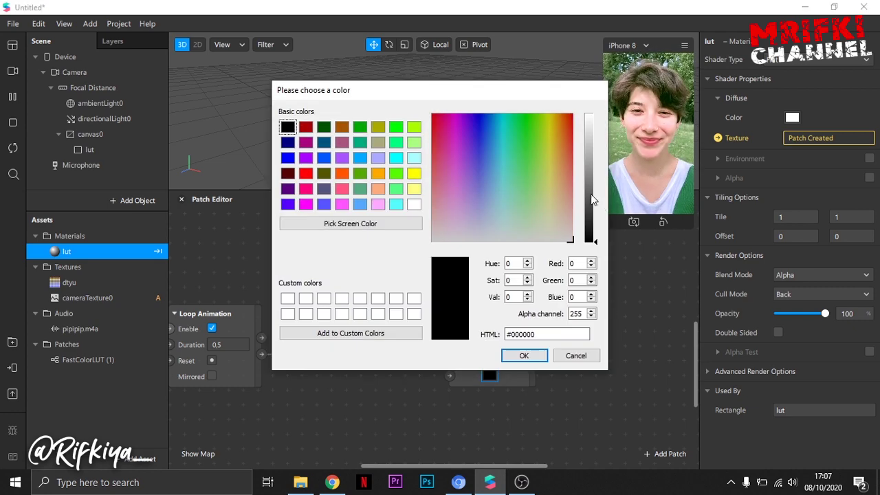
{"action": "left_click_drag", "start_coordinate": [593, 207], "coordinate": [596, 88]}
{"action": "left_click", "coordinate": [509, 355]}
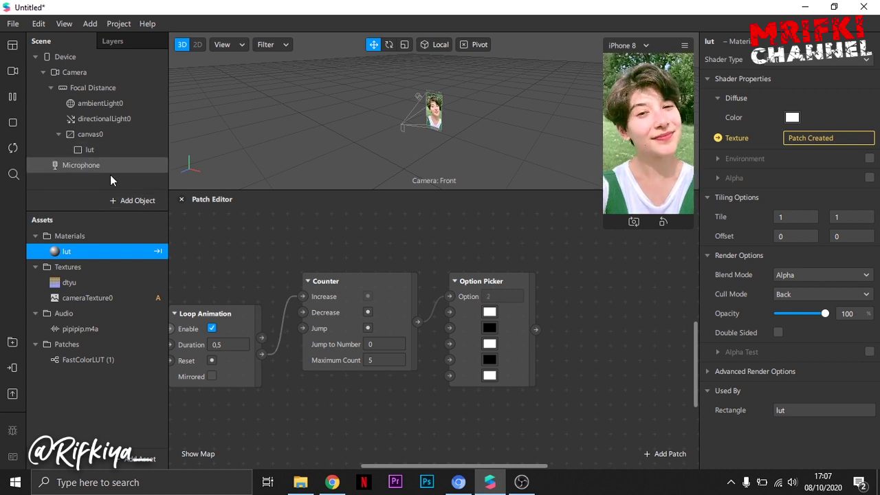
Duplicate the lut rectangle inside canvas0 in the scene
{"action": "left_click", "coordinate": [134, 201]}
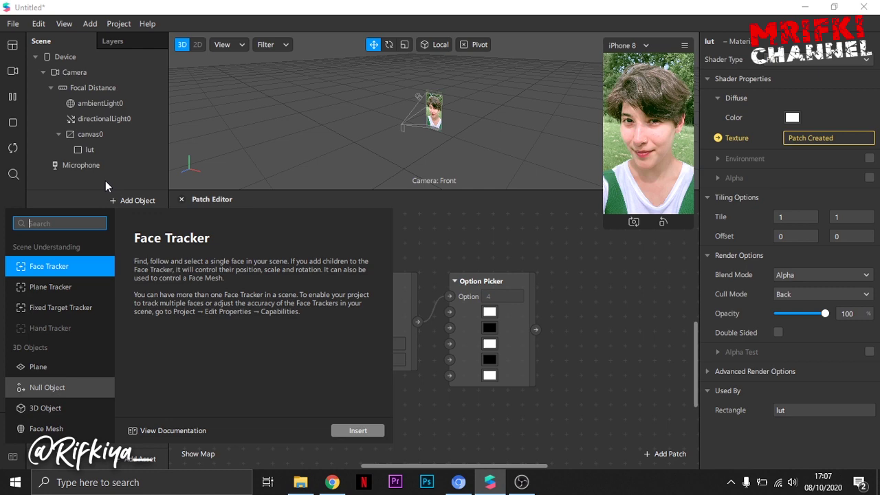
{"action": "left_click", "coordinate": [89, 148]}
{"action": "double_click", "coordinate": [88, 149]}
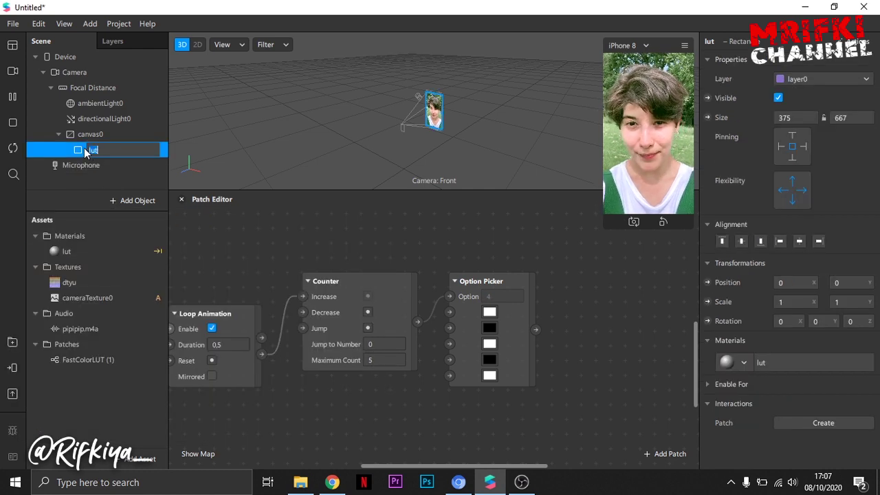
{"action": "right_click", "coordinate": [85, 151]}
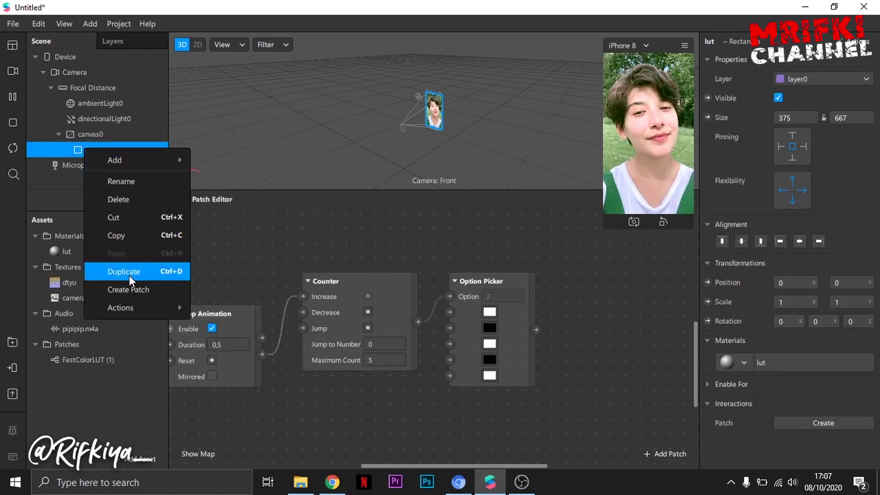
{"action": "left_click", "coordinate": [141, 270]}
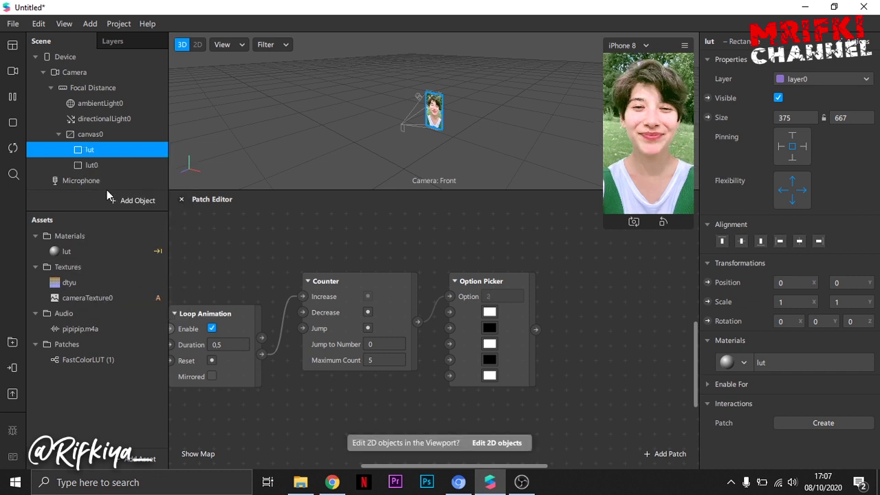
Rename the duplicated rectangle lut0 under canvas0 as kedip
{"action": "left_click", "coordinate": [93, 166]}
{"action": "left_click", "coordinate": [93, 167]}
{"action": "type", "text": "k"}
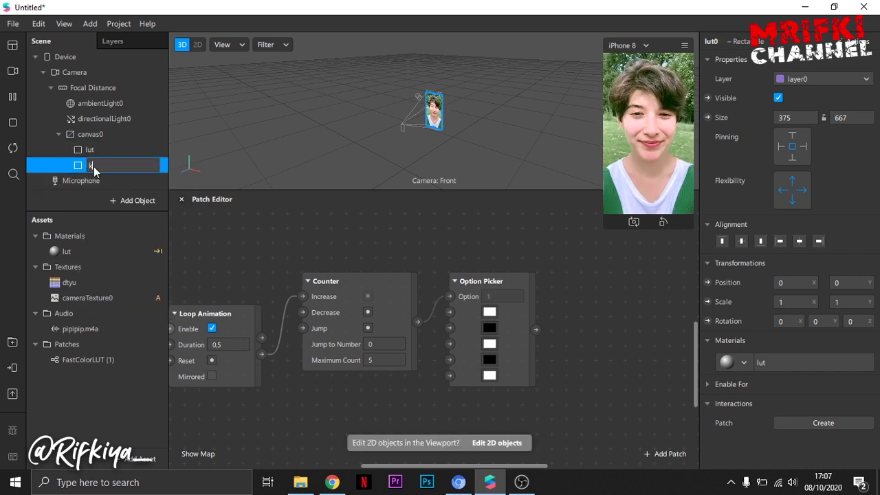
{"action": "type", "text": "edip"}
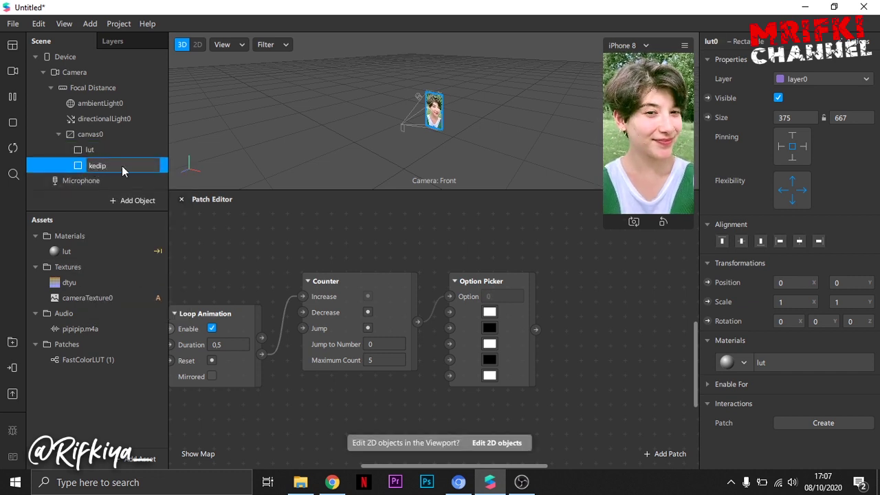
{"action": "key", "text": "Return"}
Create a new material named kedip for the kedip rectangle and set its shader type to Flat
{"action": "left_click", "coordinate": [749, 361]}
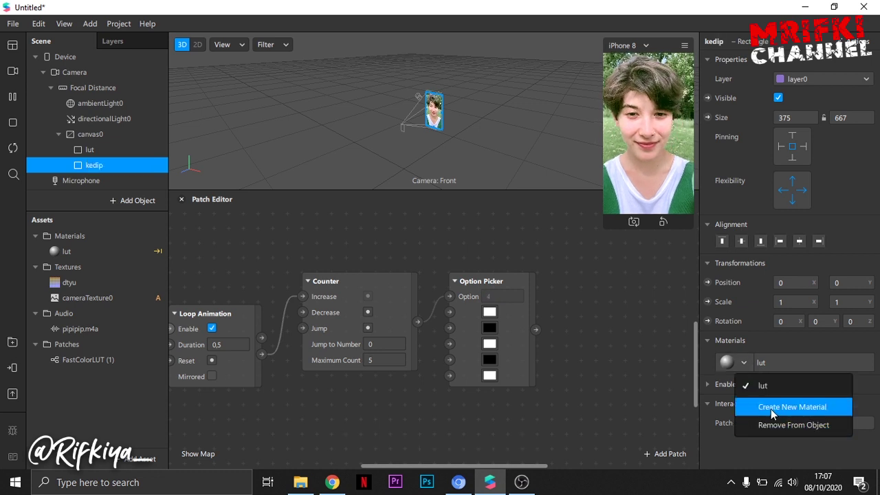
{"action": "left_click", "coordinate": [771, 410]}
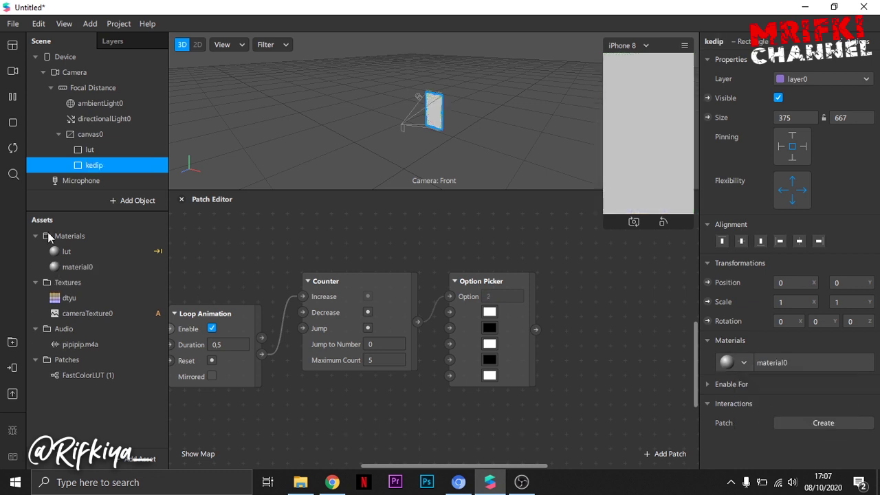
{"action": "double_click", "coordinate": [78, 268]}
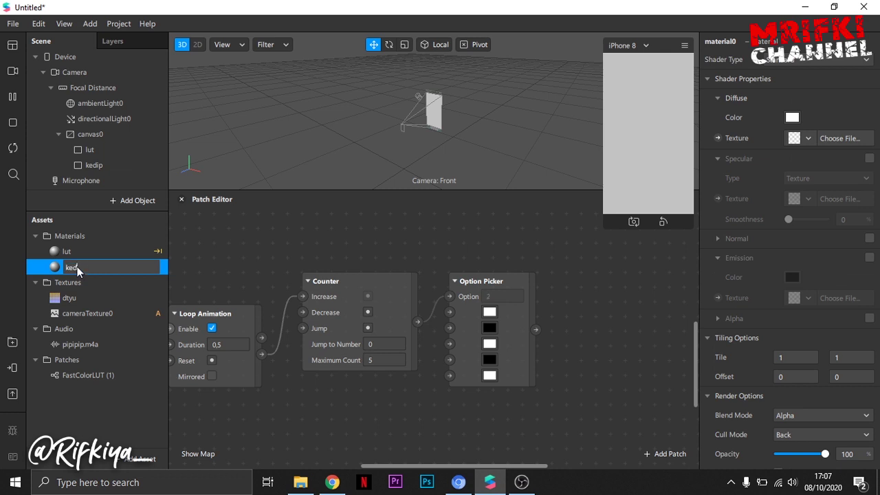
{"action": "type", "text": "kedip"}
{"action": "key", "text": "Return"}
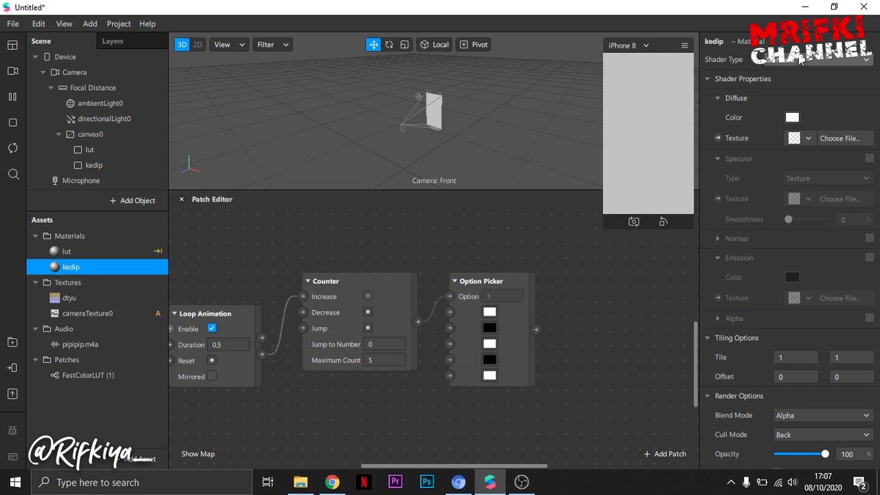
{"action": "left_click", "coordinate": [811, 60]}
{"action": "left_click", "coordinate": [803, 62]}
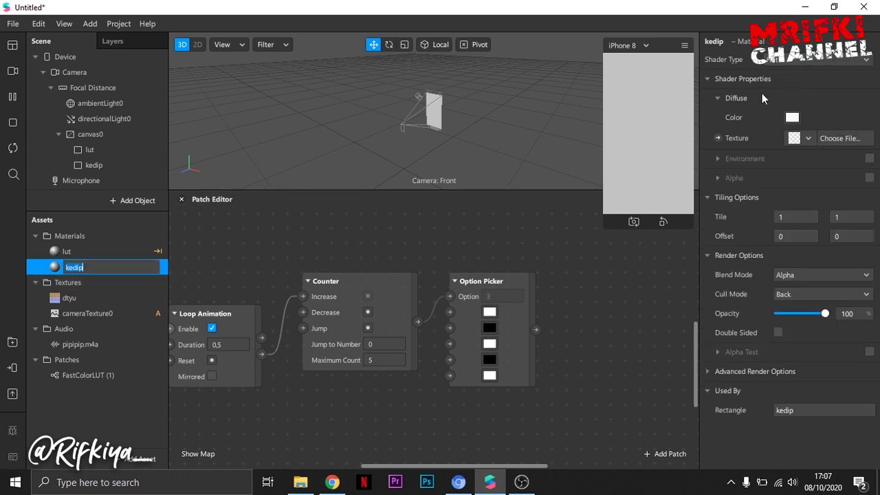
Create a patch for the kedip material's diffuse texture beside the Option Picker and connect the picker's Output to it
{"action": "left_click", "coordinate": [718, 138]}
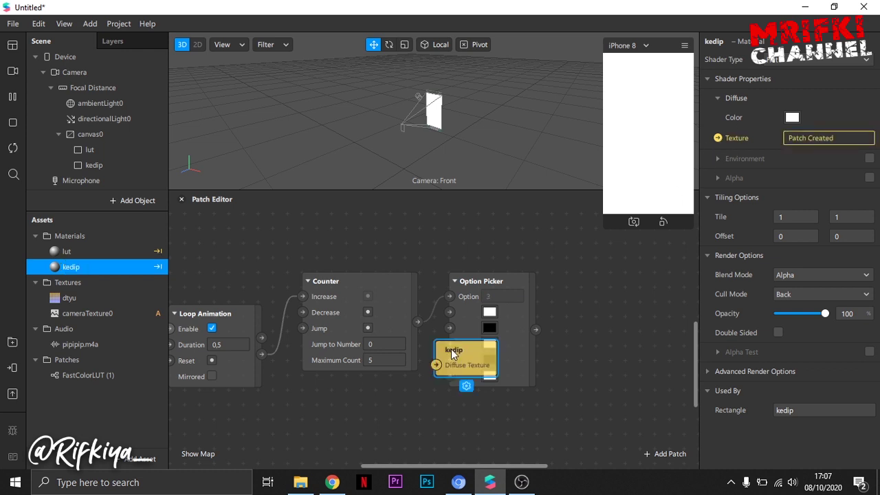
{"action": "left_click_drag", "start_coordinate": [447, 368], "coordinate": [594, 344]}
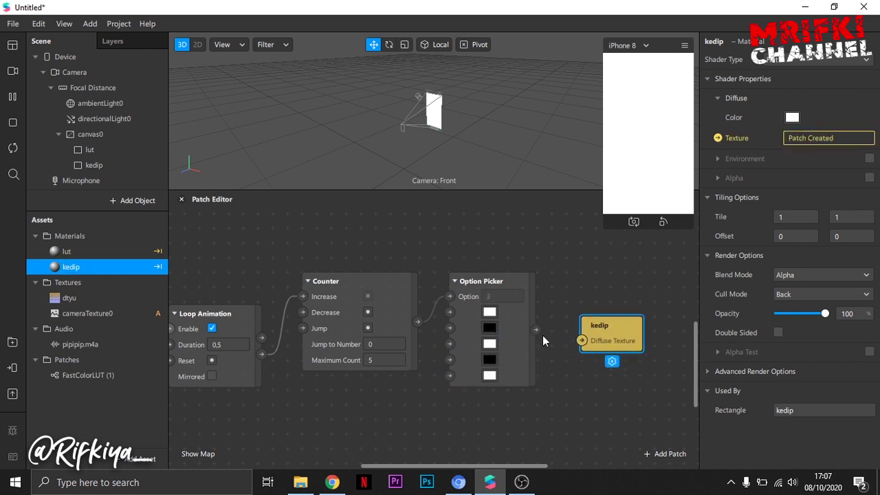
{"action": "left_click_drag", "start_coordinate": [536, 330], "coordinate": [582, 341]}
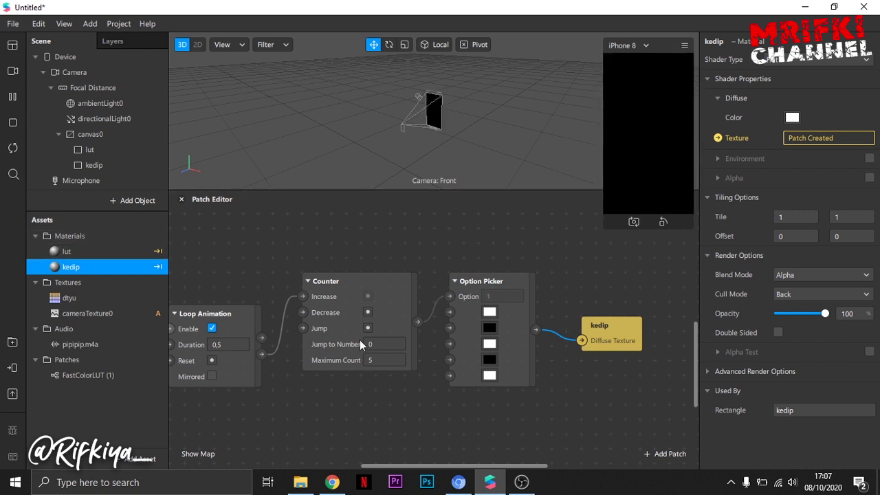
Set the Loop Animation patch's duration to 0,05
{"action": "left_click", "coordinate": [215, 347]}
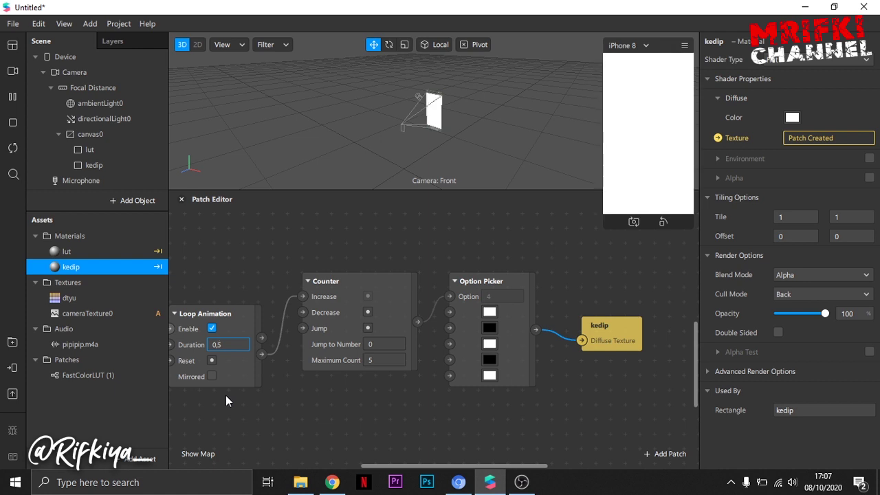
{"action": "type", "text": "0"}
{"action": "left_click", "coordinate": [335, 438]}
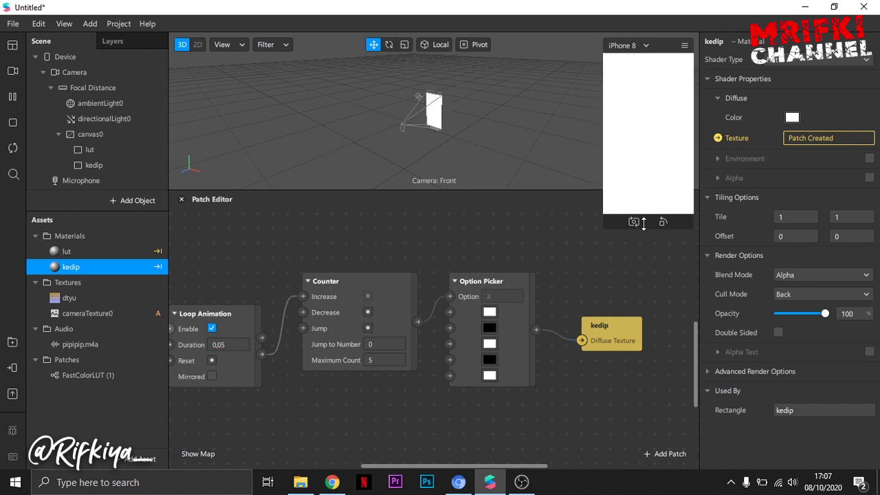
Turn on Mirrored for the Loop Animation patch and give the kedip material Multiply blending at 60% opacity
{"action": "left_click", "coordinate": [212, 376]}
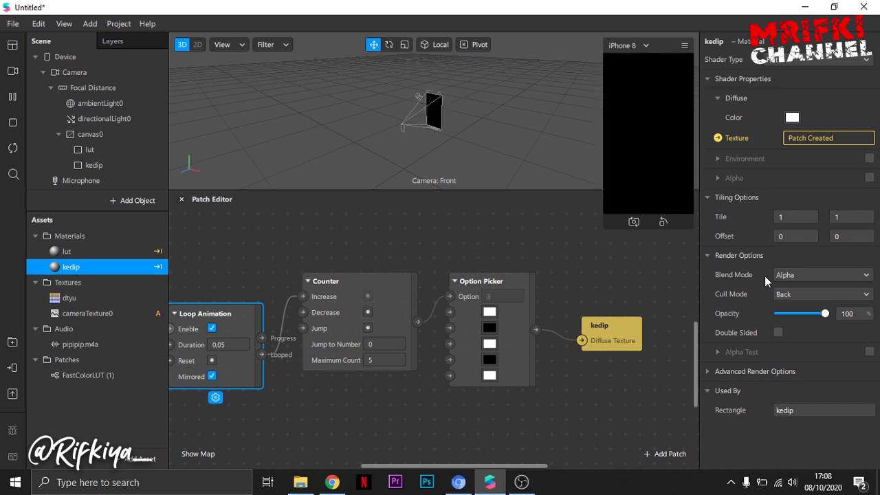
{"action": "left_click", "coordinate": [794, 275]}
{"action": "left_click", "coordinate": [797, 328]}
{"action": "left_click_drag", "start_coordinate": [824, 314], "coordinate": [807, 309]}
{"action": "left_click", "coordinate": [803, 311]}
{"action": "type", "text": "60"}
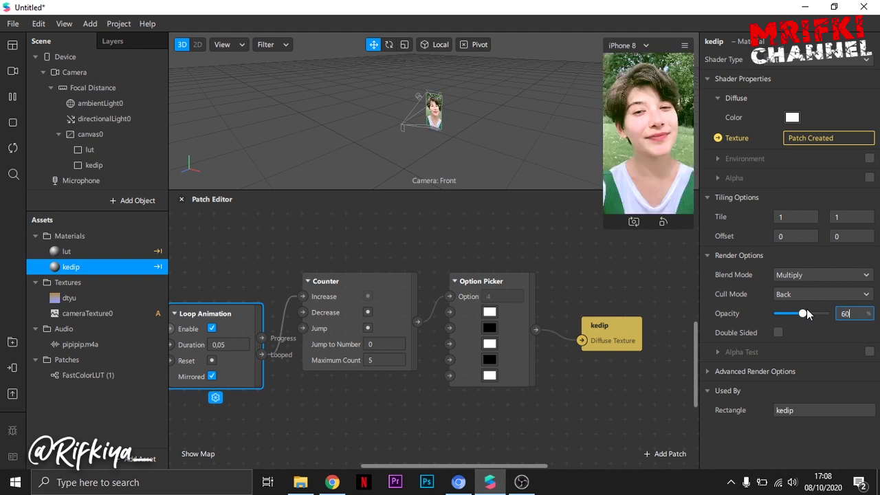
{"action": "left_click", "coordinate": [625, 271]}
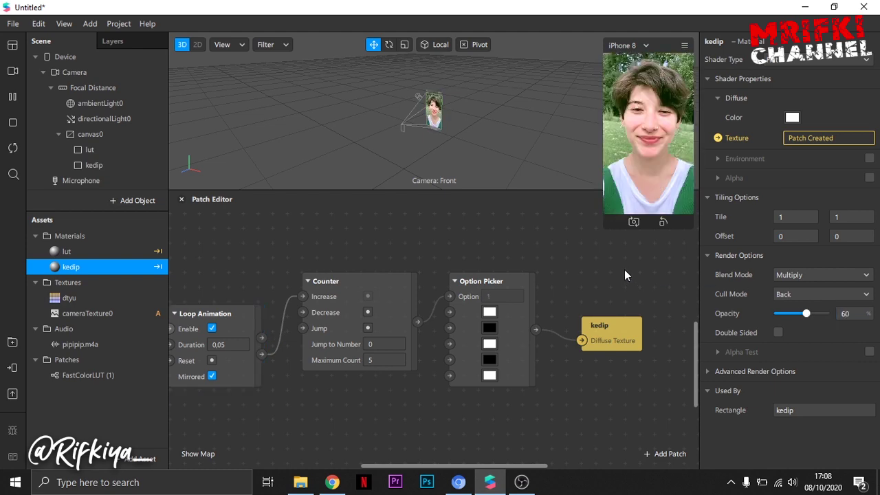
Enclose the Loop Animation, Counter, Option Picker and kedip patches in a comment and color it red
{"action": "left_click_drag", "start_coordinate": [318, 311], "coordinate": [660, 431]}
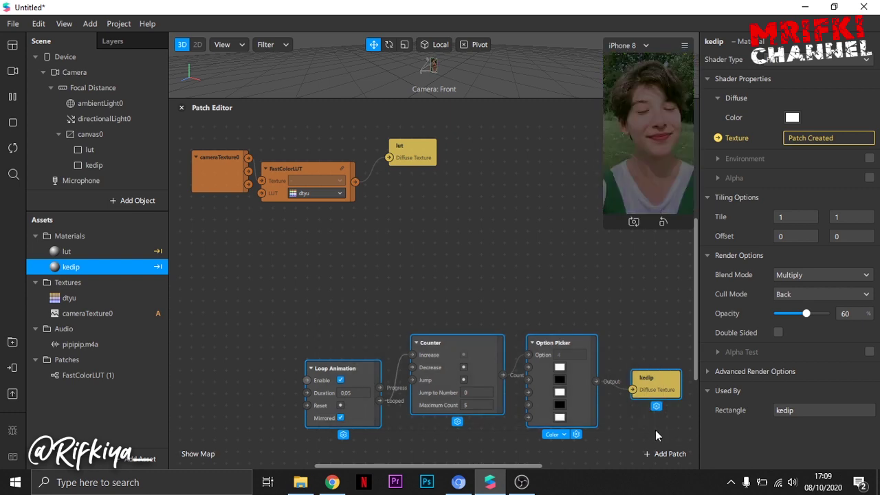
{"action": "right_click", "coordinate": [469, 347]}
{"action": "left_click", "coordinate": [487, 360]}
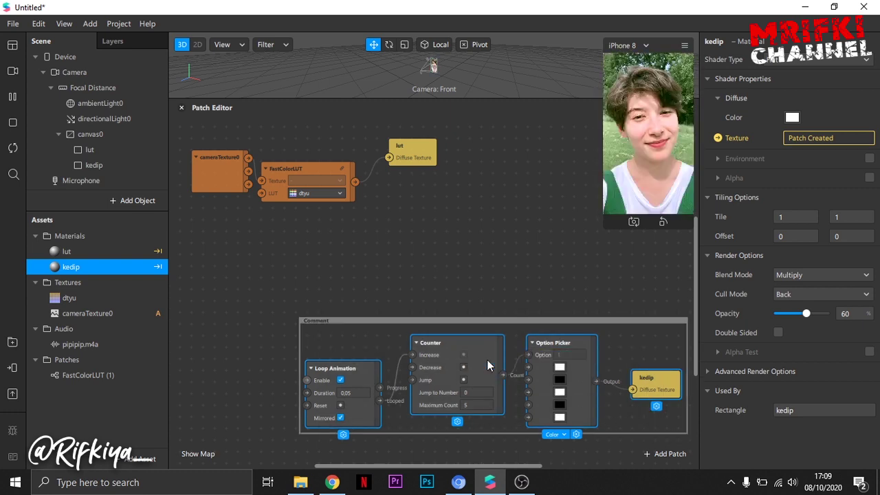
{"action": "right_click", "coordinate": [366, 320]}
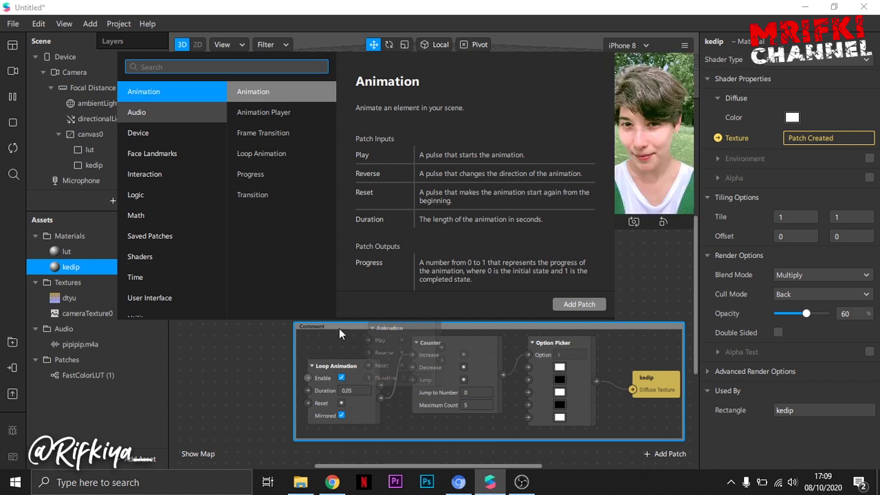
{"action": "right_click", "coordinate": [339, 328]}
{"action": "left_click", "coordinate": [352, 334]}
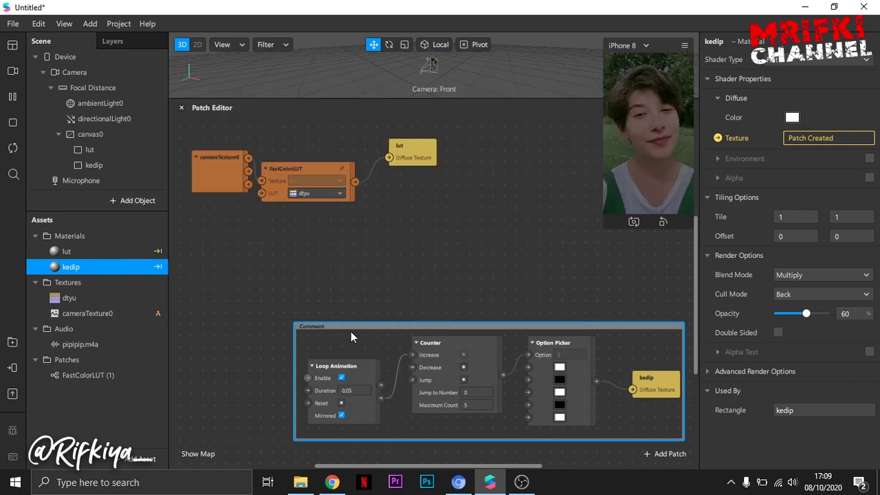
{"action": "right_click", "coordinate": [351, 332]}
{"action": "left_click", "coordinate": [368, 390]}
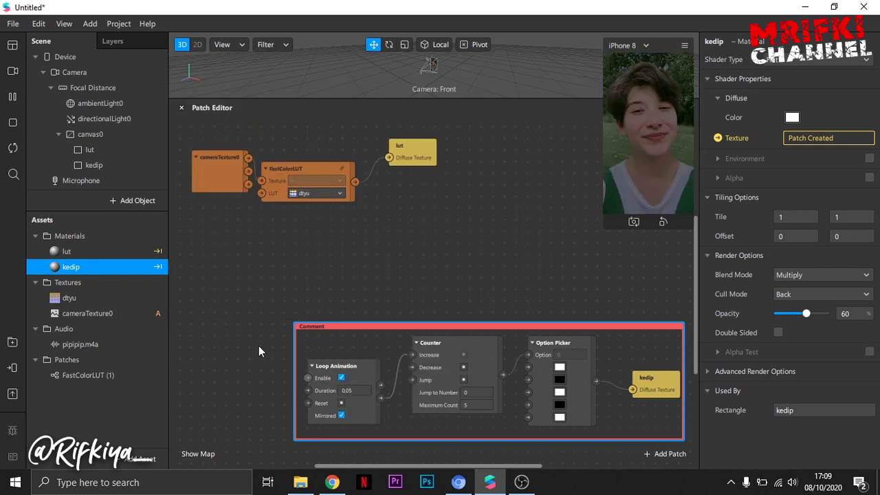
Add a patch for the Camera object to the Patch Editor and move the LUT patches up to make room
{"action": "scroll", "coordinate": [289, 307], "scroll_direction": "up", "scroll_amount": 3}
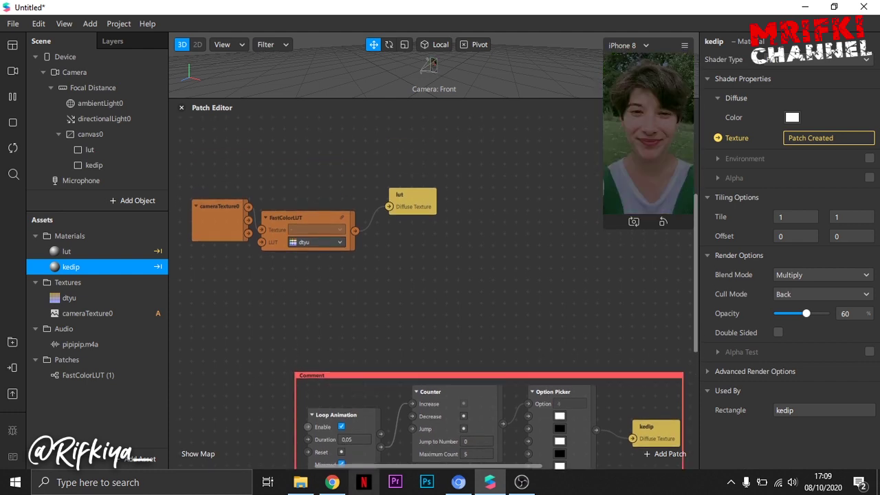
{"action": "left_click_drag", "start_coordinate": [405, 467], "coordinate": [386, 467]}
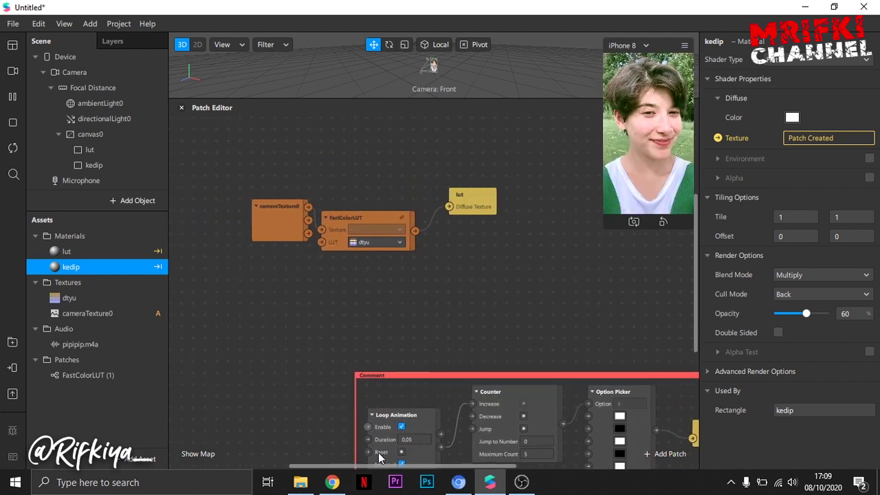
{"action": "left_click", "coordinate": [84, 71]}
{"action": "left_click_drag", "start_coordinate": [160, 234], "coordinate": [182, 328]}
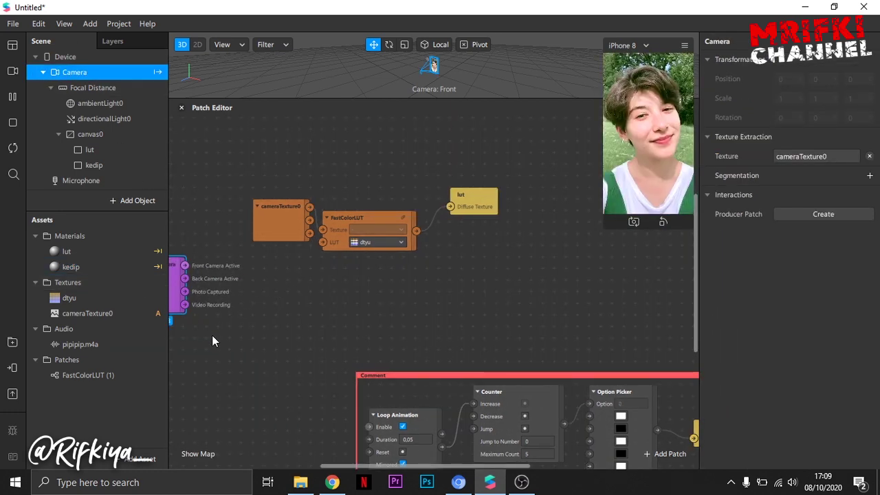
{"action": "left_click", "coordinate": [213, 337]}
{"action": "left_click_drag", "start_coordinate": [454, 205], "coordinate": [536, 226]}
{"action": "left_click_drag", "start_coordinate": [477, 189], "coordinate": [314, 119]}
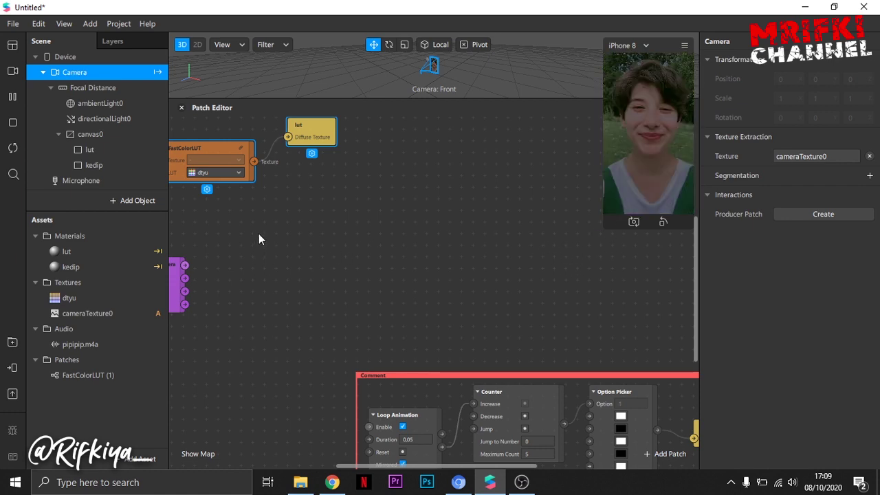
Add a Screen Tap patch below the LUT patches and connect it to the Flip input of a new Switch patch
{"action": "double_click", "coordinate": [231, 224]}
{"action": "type", "text": "scre"}
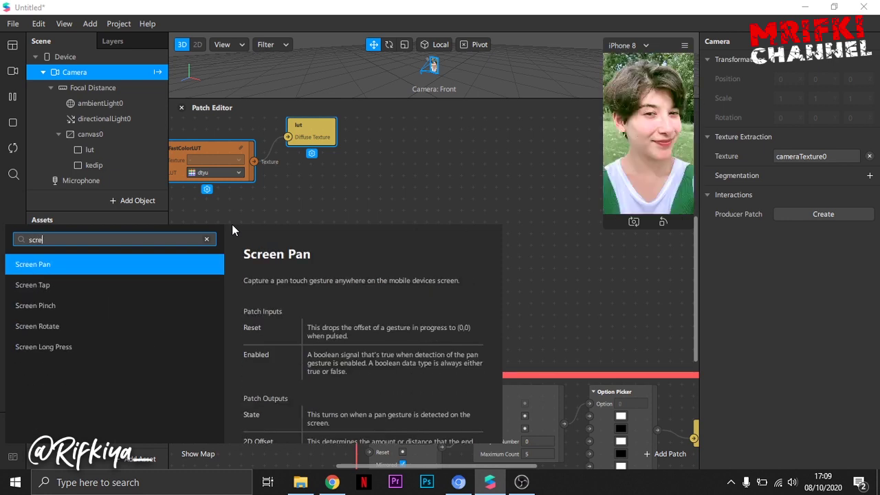
{"action": "left_click", "coordinate": [86, 291]}
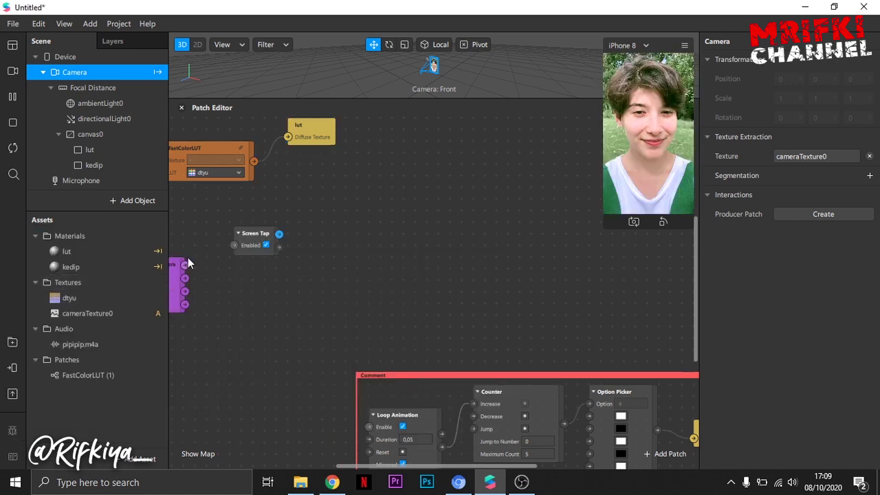
{"action": "double_click", "coordinate": [315, 236]}
{"action": "type", "text": "sw"}
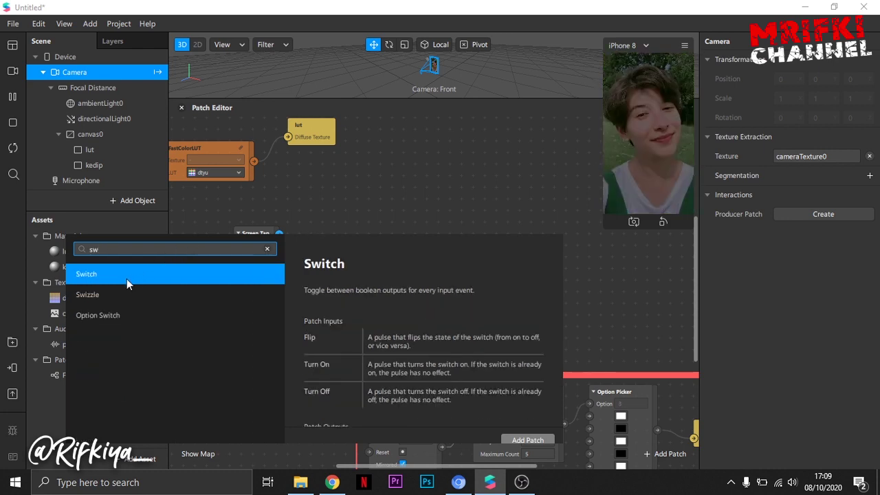
{"action": "left_click", "coordinate": [126, 275]}
{"action": "left_click_drag", "start_coordinate": [333, 244], "coordinate": [315, 229]}
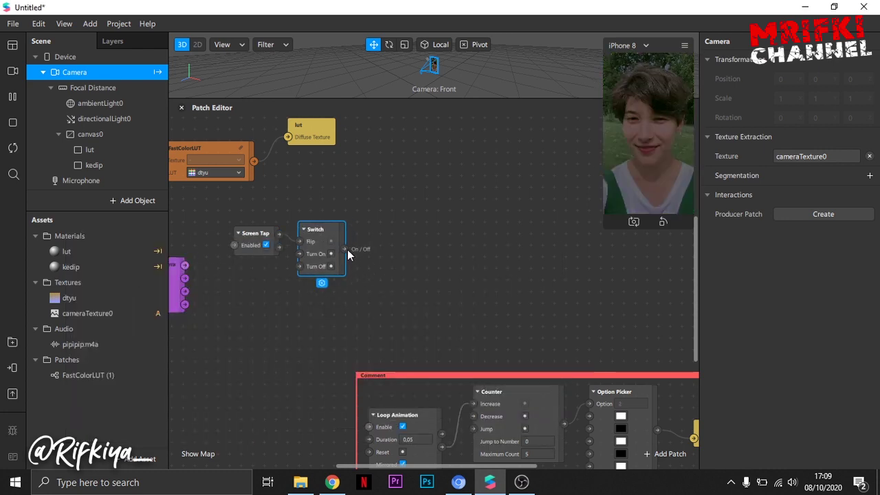
Add a Delay patch fed by the Switch's On/Off output and place it beside the Switch
{"action": "left_click_drag", "start_coordinate": [383, 250], "coordinate": [383, 250]}
{"action": "type", "text": "del"}
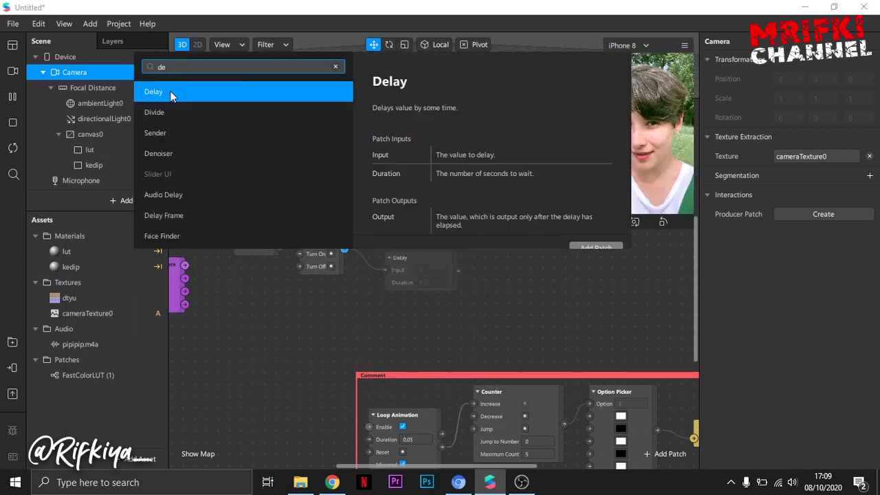
{"action": "left_click", "coordinate": [169, 92]}
{"action": "left_click_drag", "start_coordinate": [420, 256], "coordinate": [393, 228]}
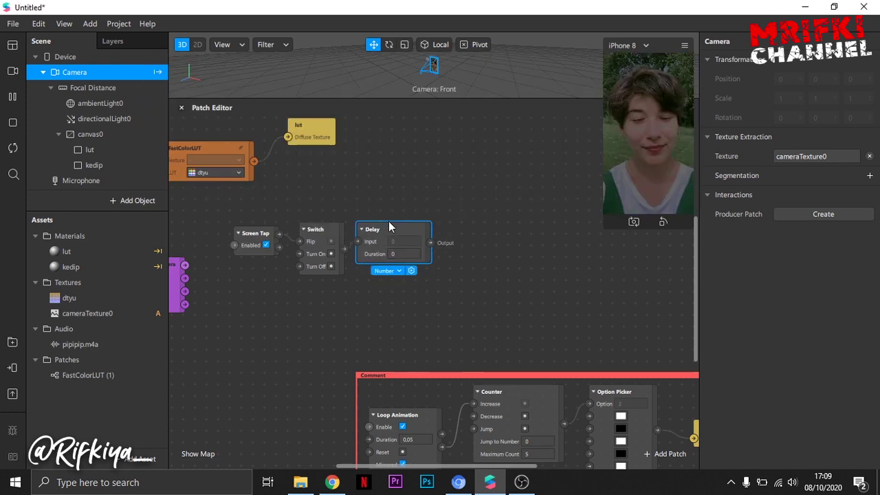
Create an audio playback controller asset and choose its audio clip
{"action": "left_click", "coordinate": [83, 345]}
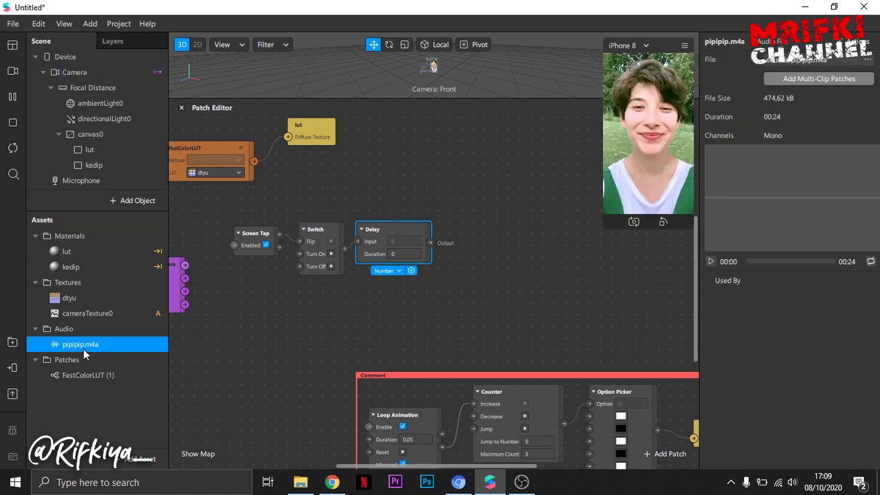
{"action": "left_click", "coordinate": [141, 458]}
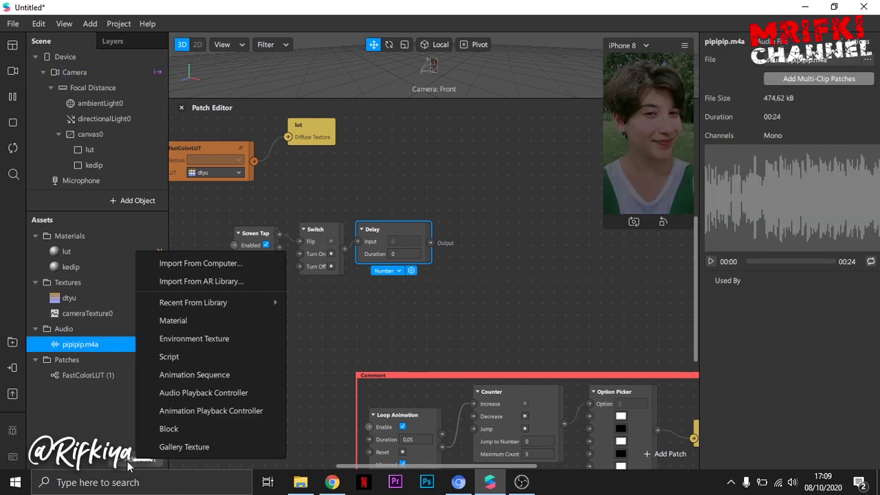
{"action": "left_click", "coordinate": [182, 393]}
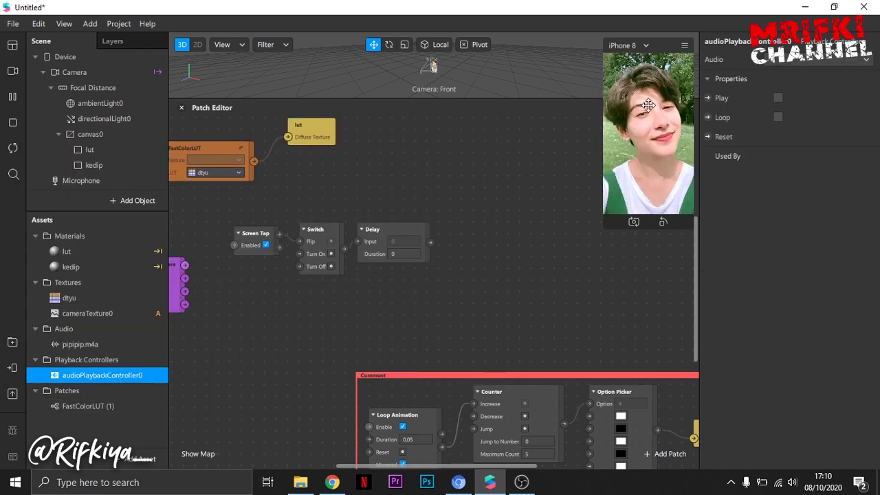
{"action": "left_click", "coordinate": [811, 59]}
{"action": "left_click", "coordinate": [789, 77]}
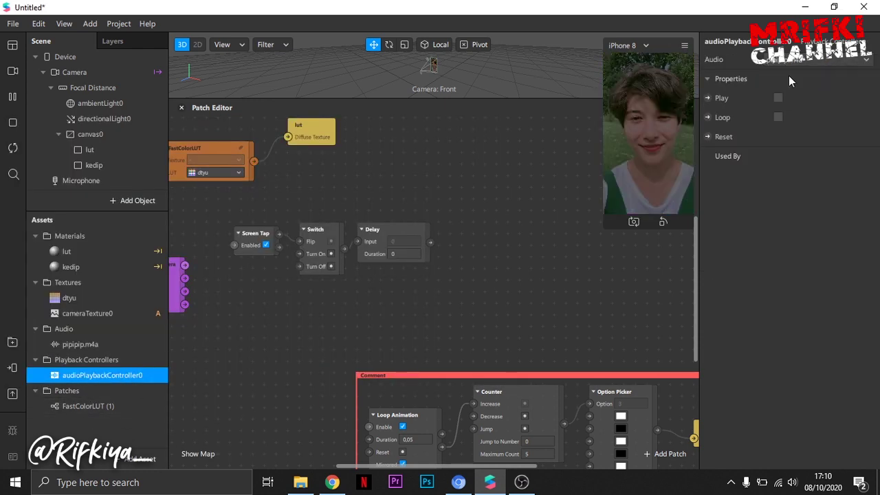
Create separate patches for the audio playback controller's Play and Reset properties
{"action": "left_click", "coordinate": [708, 98]}
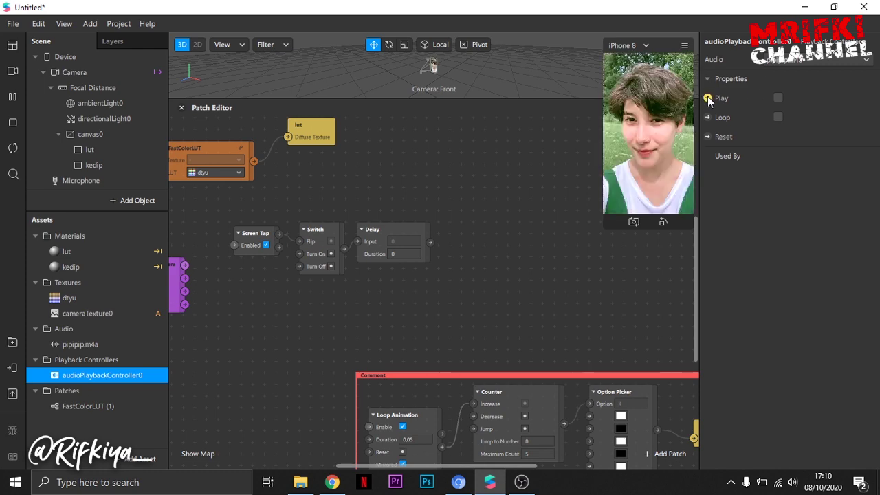
{"action": "left_click", "coordinate": [708, 136]}
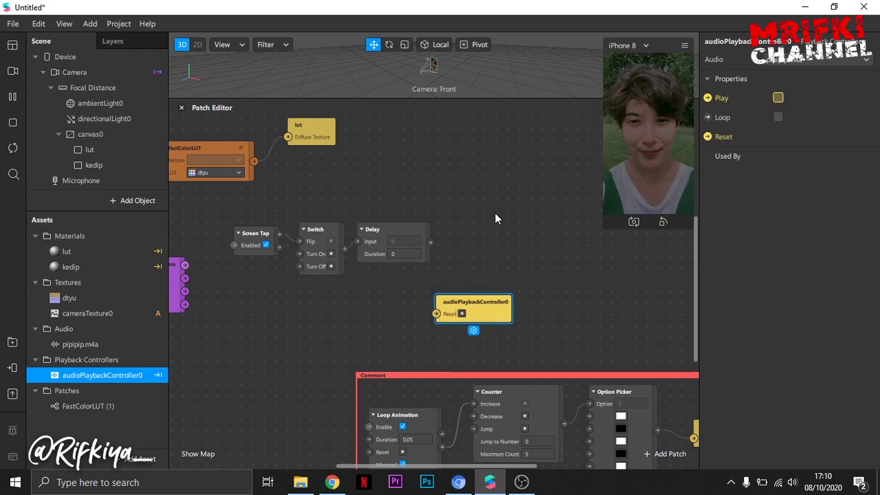
{"action": "left_click_drag", "start_coordinate": [484, 306], "coordinate": [311, 326]}
Add a Pulse patch between the Switch's On/Off output and the audio controller's Reset input, and tidy the patch layout
{"action": "left_click_drag", "start_coordinate": [343, 248], "coordinate": [401, 168]}
{"action": "left_click_drag", "start_coordinate": [402, 226], "coordinate": [327, 169]}
{"action": "left_click_drag", "start_coordinate": [240, 216], "coordinate": [318, 259]}
{"action": "left_click_drag", "start_coordinate": [267, 228], "coordinate": [227, 228]}
{"action": "left_click", "coordinate": [402, 288]}
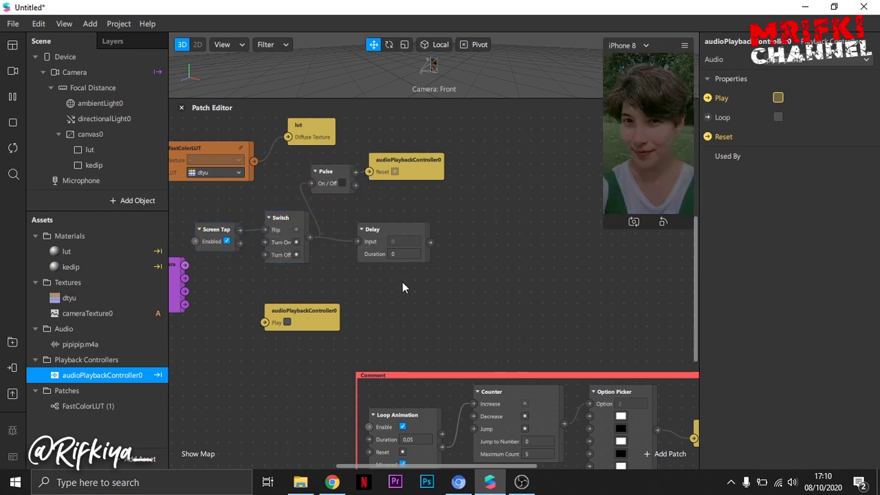
Move the audio controller's Play patch below the Screen Tap patch, next to the Camera patch
{"action": "left_click", "coordinate": [285, 310]}
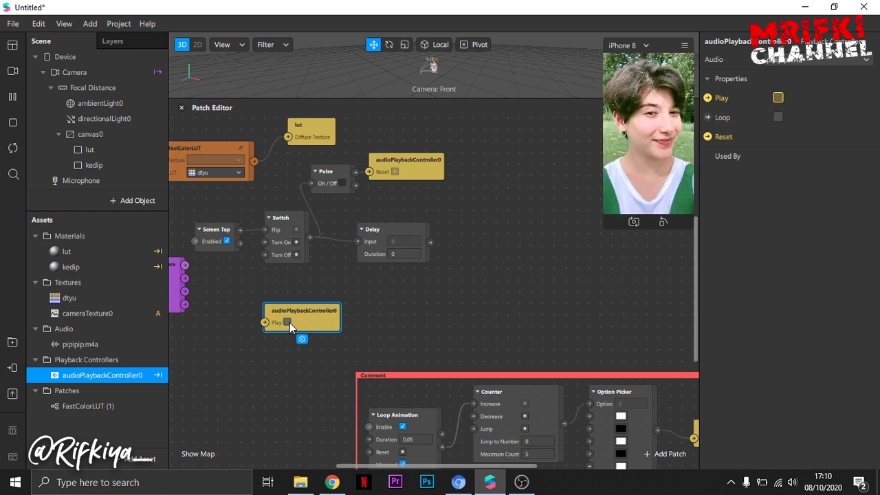
{"action": "left_click_drag", "start_coordinate": [292, 313], "coordinate": [222, 288]}
{"action": "left_click", "coordinate": [283, 362]}
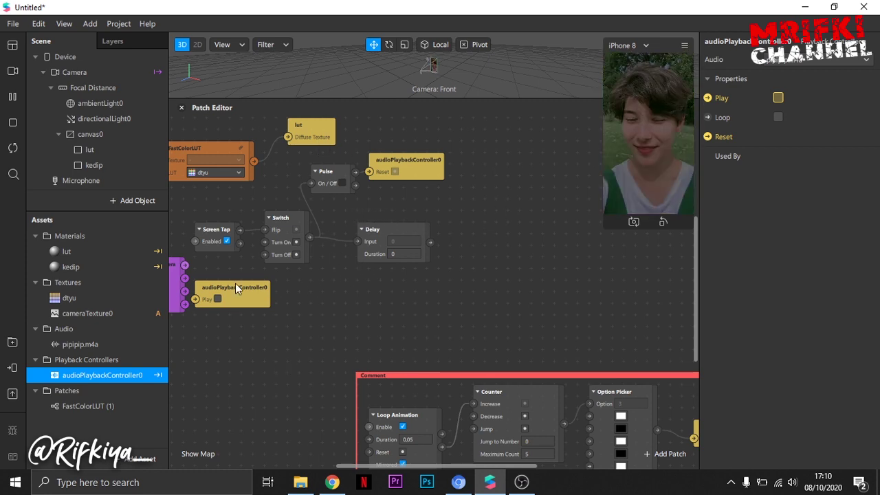
Add a speaker under Microphone and set its audio source to audioPlaybackController0
{"action": "left_click", "coordinate": [84, 182]}
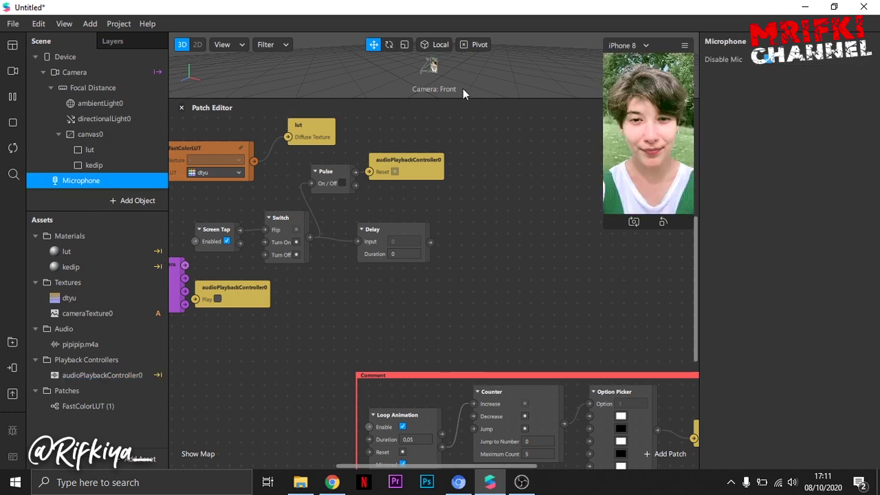
{"action": "right_click", "coordinate": [90, 182]}
{"action": "mouse_move", "coordinate": [141, 190]}
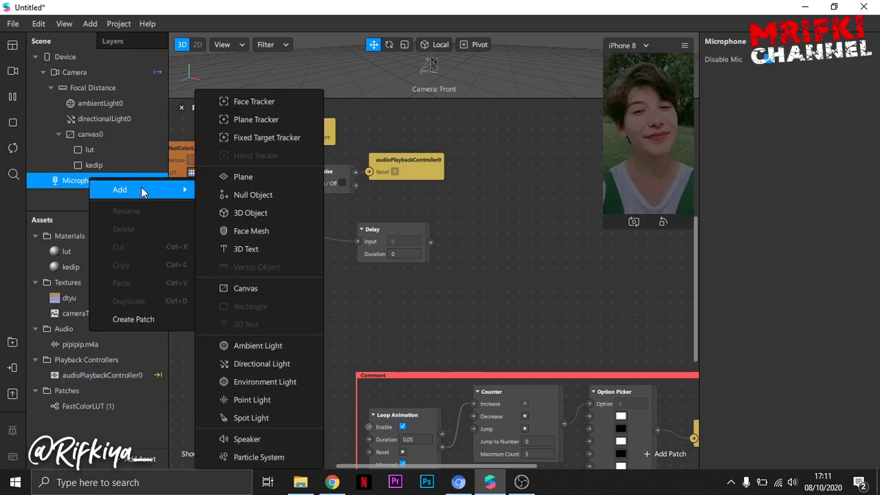
{"action": "left_click", "coordinate": [254, 438]}
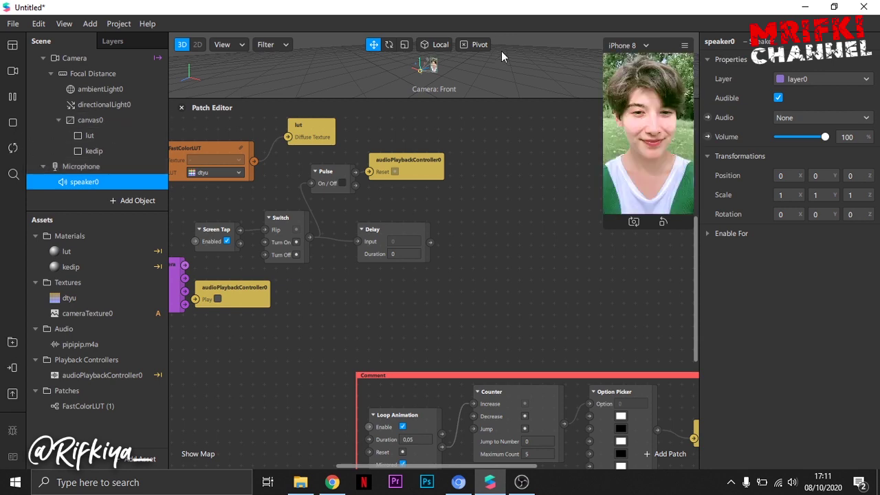
{"action": "left_click", "coordinate": [815, 118]}
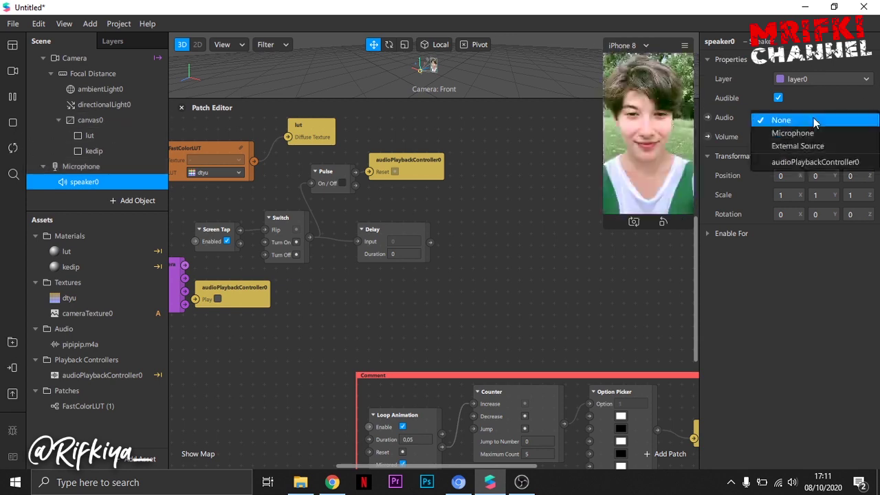
{"action": "left_click", "coordinate": [783, 163]}
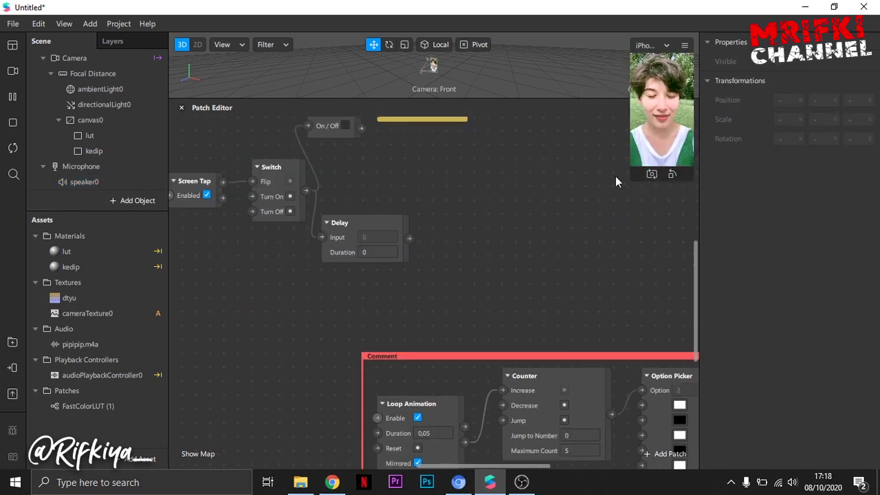
Set the Delay patch's duration to 7,5 and connect its output to the Loop Animation's Enable input
{"action": "left_click_drag", "start_coordinate": [633, 179], "coordinate": [483, 445]}
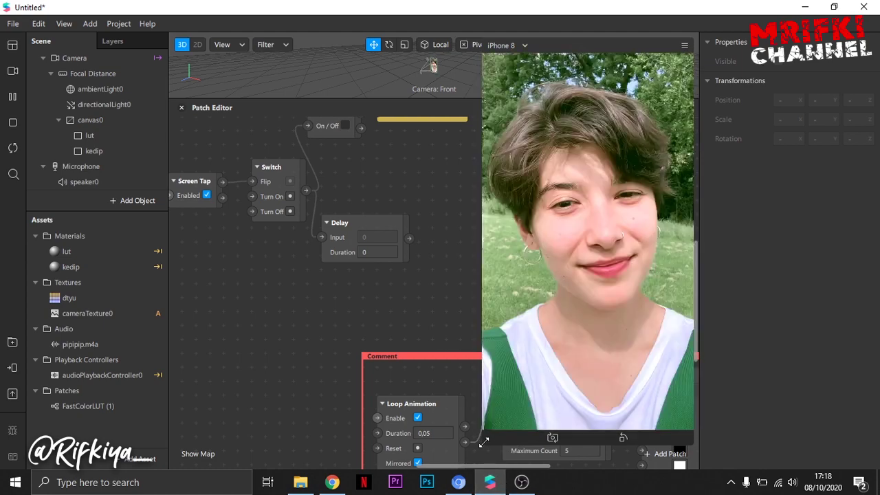
{"action": "left_click_drag", "start_coordinate": [484, 445], "coordinate": [534, 322]}
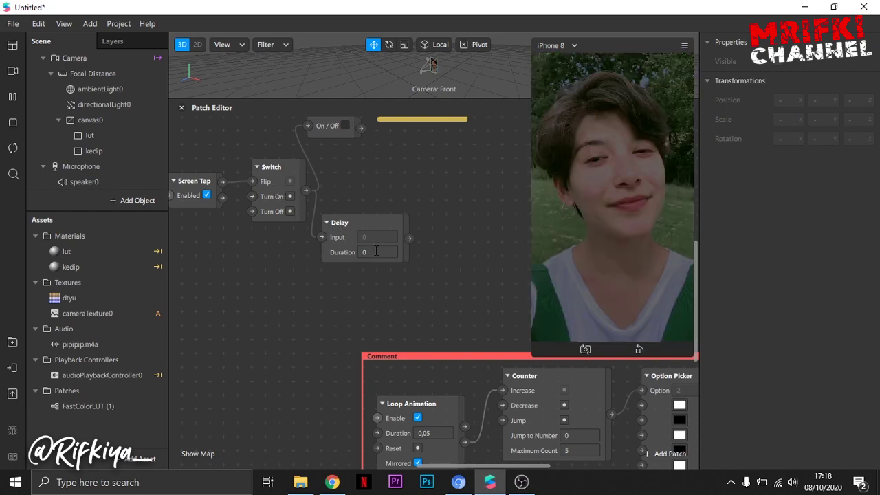
{"action": "left_click", "coordinate": [357, 248]}
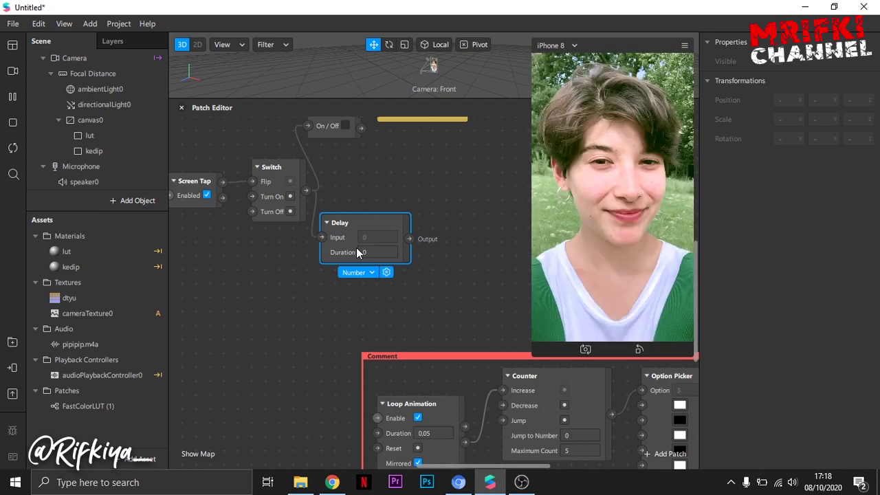
{"action": "left_click", "coordinate": [370, 252]}
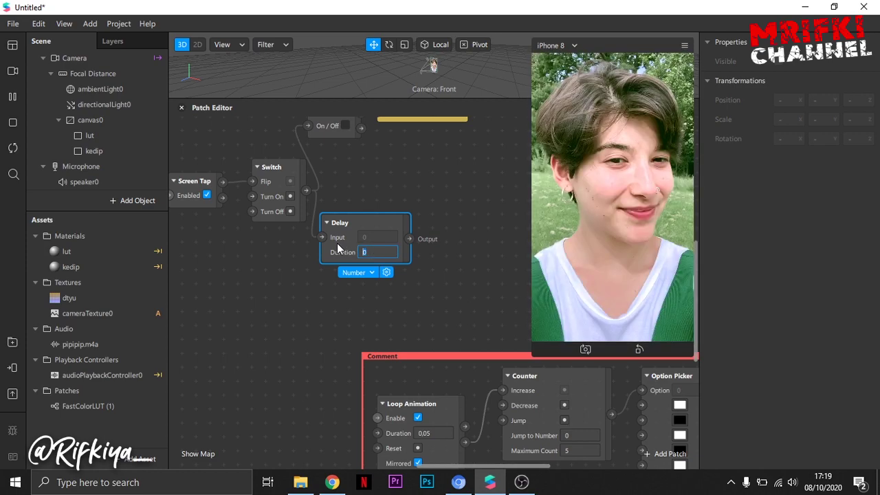
{"action": "type", "text": "7"}
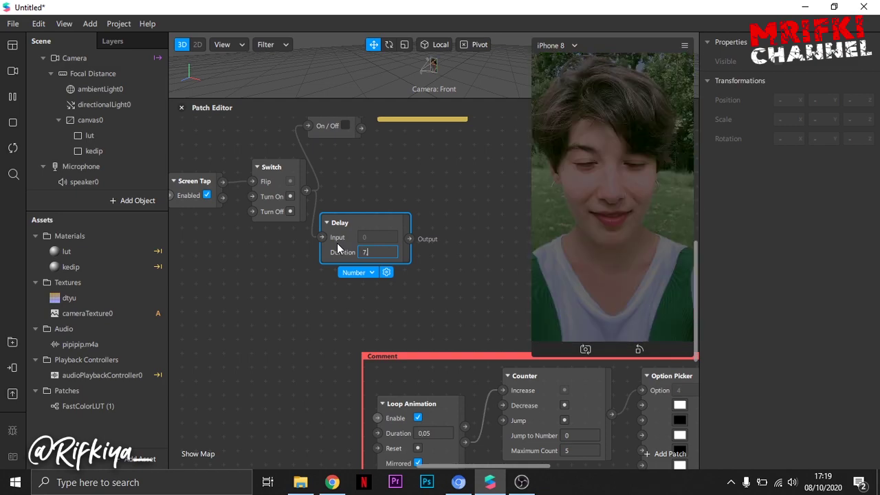
{"action": "type", "text": ",5"}
{"action": "left_click", "coordinate": [426, 300]}
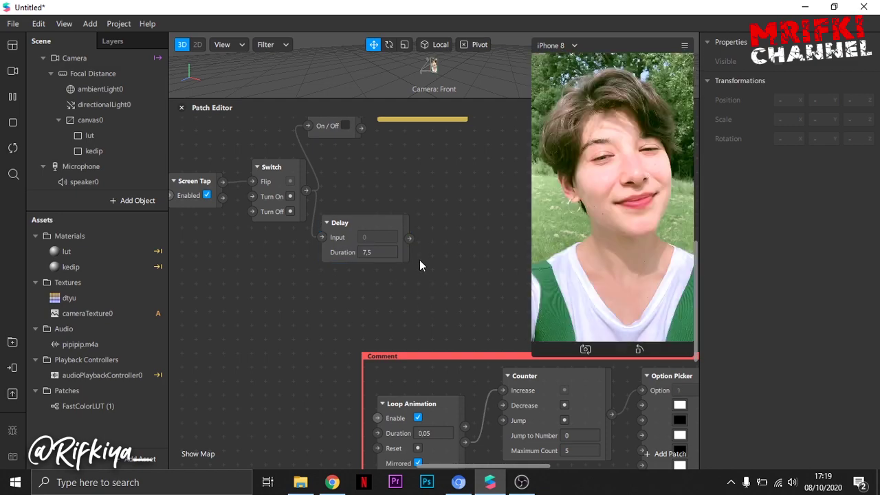
{"action": "left_click_drag", "start_coordinate": [409, 239], "coordinate": [376, 416]}
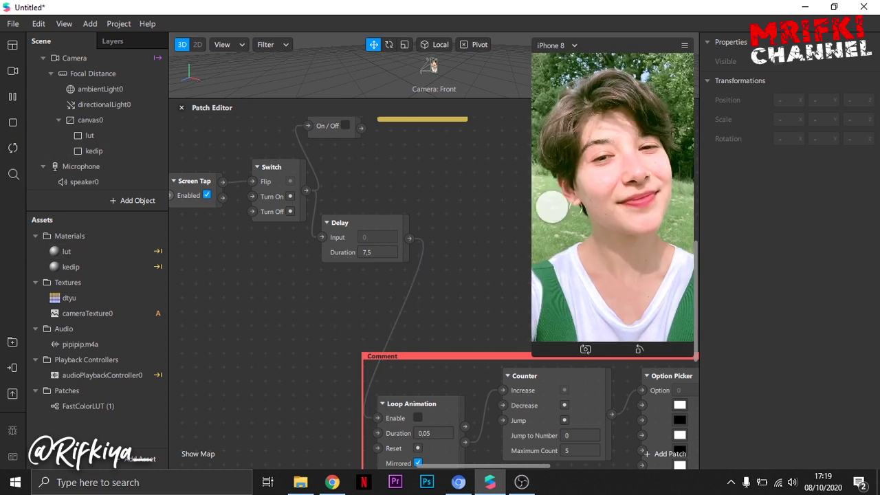
Test the delayed flicker with taps on the simulated screen, pause and resume the preview, and shrink the simulator
{"action": "left_click", "coordinate": [609, 244]}
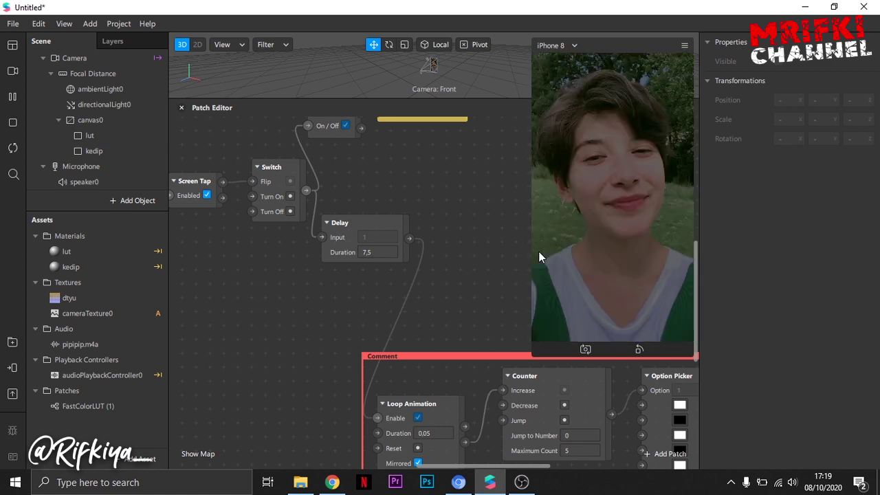
{"action": "left_click", "coordinate": [567, 250]}
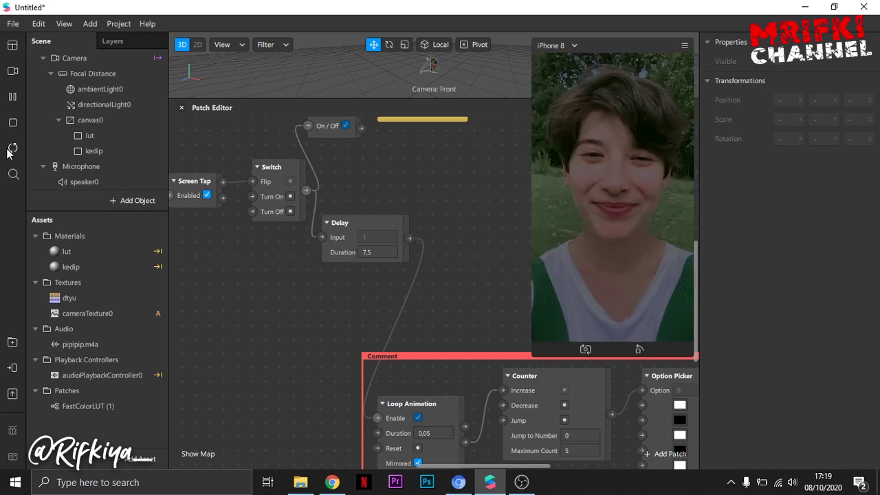
{"action": "left_click", "coordinate": [12, 97]}
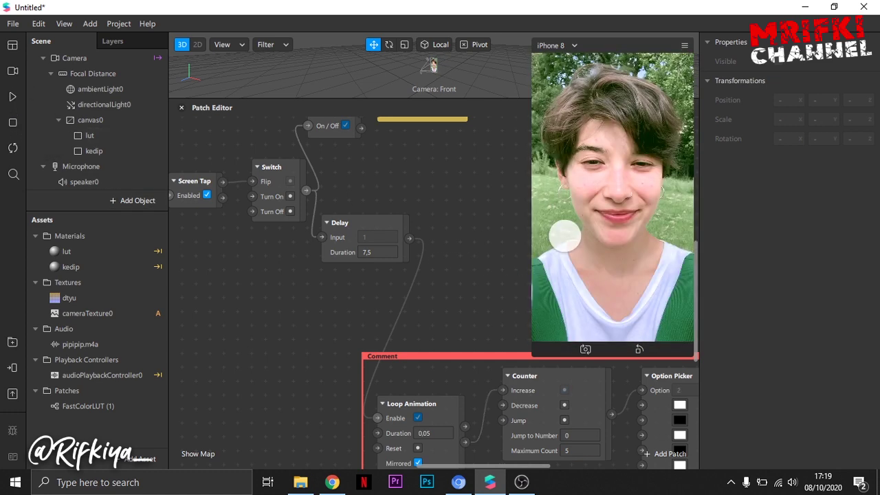
{"action": "left_click", "coordinate": [10, 100]}
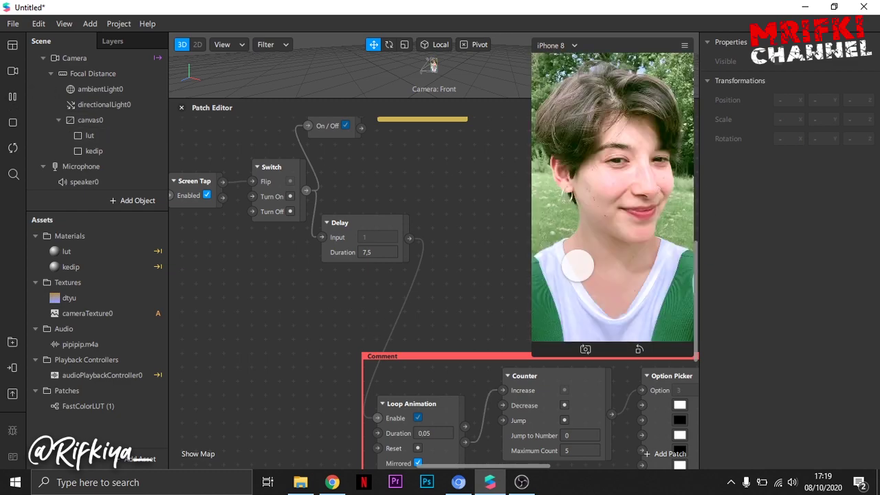
{"action": "left_click_drag", "start_coordinate": [534, 353], "coordinate": [570, 288]}
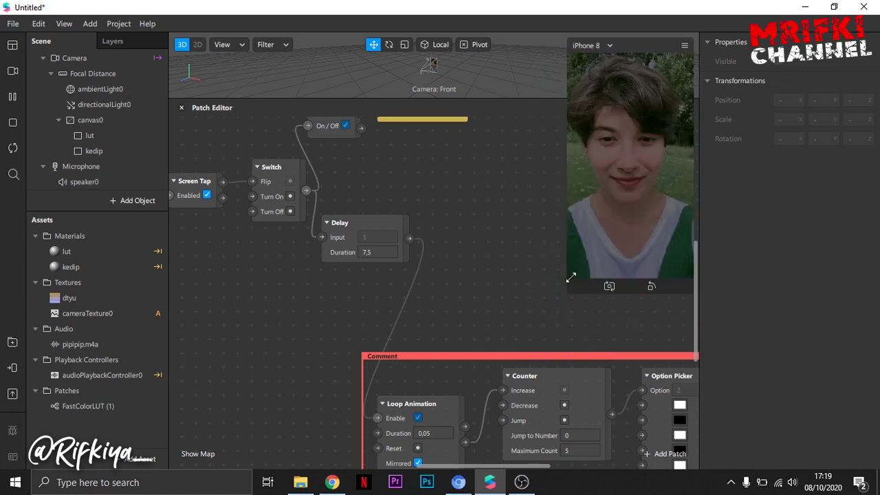
Add an Offset patch with its Reset input driven by the Screen Tap's Tap output
{"action": "scroll", "coordinate": [410, 292], "scroll_direction": "up", "scroll_amount": 2}
{"action": "scroll", "coordinate": [410, 292], "scroll_direction": "up", "scroll_amount": 8}
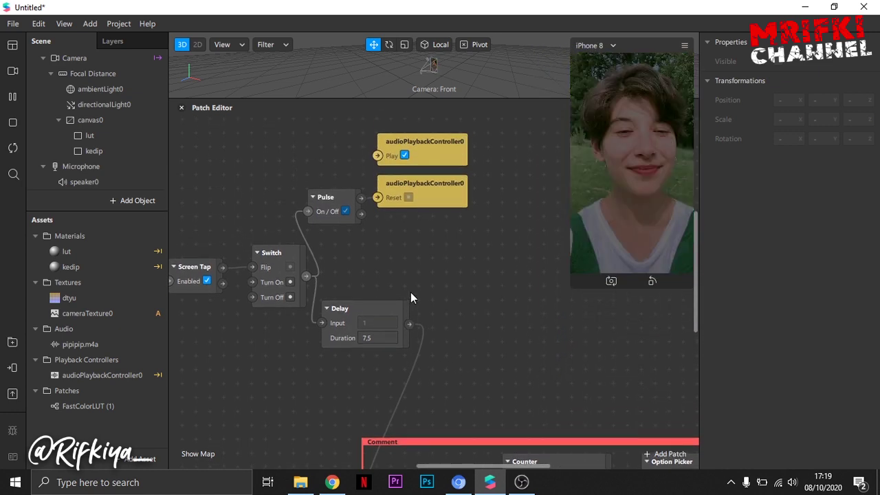
{"action": "scroll", "coordinate": [276, 407], "scroll_direction": "down", "scroll_amount": 5}
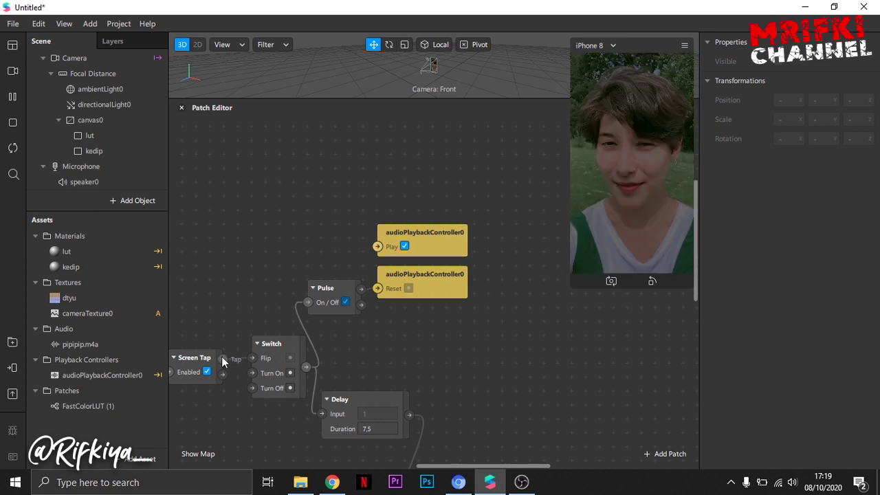
{"action": "left_click_drag", "start_coordinate": [239, 186], "coordinate": [238, 186]}
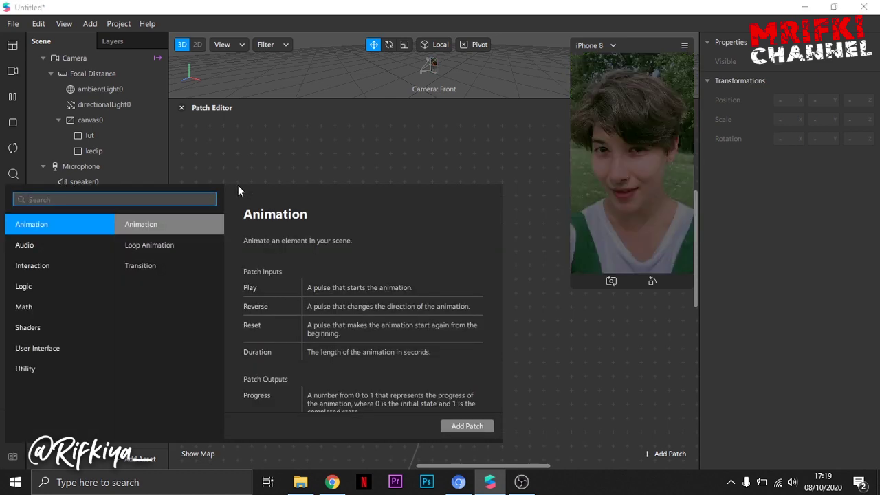
{"action": "type", "text": "off"}
{"action": "double_click", "coordinate": [153, 224]}
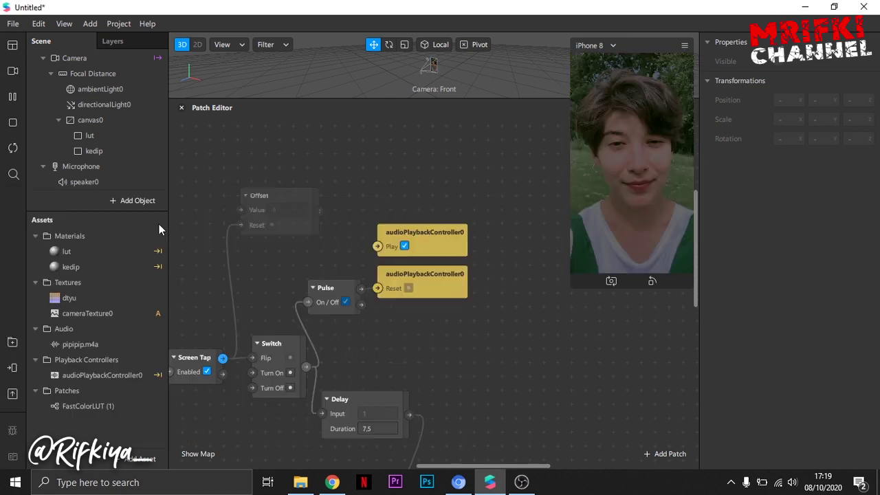
Add a Runtime patch in front of the Offset patch and connect it to the Offset's Value input
{"action": "left_click_drag", "start_coordinate": [240, 210], "coordinate": [194, 186]}
{"action": "type", "text": "run"}
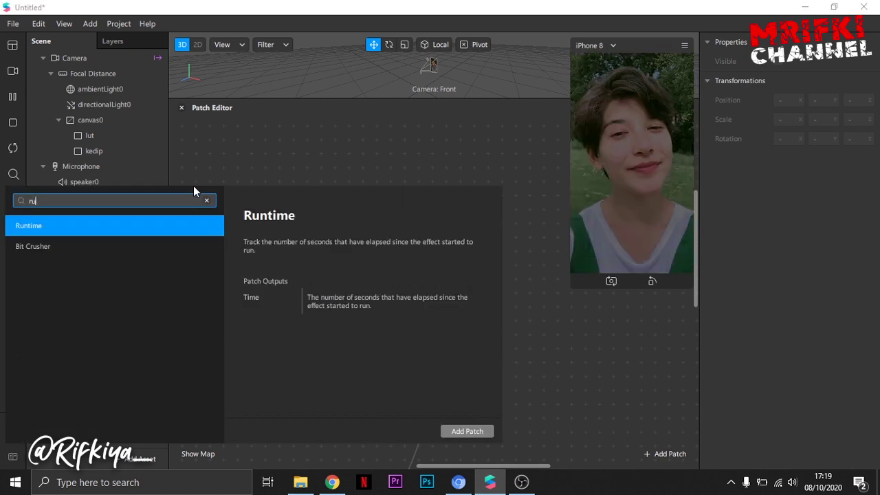
{"action": "double_click", "coordinate": [147, 223]}
{"action": "left_click_drag", "start_coordinate": [208, 186], "coordinate": [177, 180]}
{"action": "left_click_drag", "start_coordinate": [501, 467], "coordinate": [477, 466]}
{"action": "left_click_drag", "start_coordinate": [285, 177], "coordinate": [314, 208]}
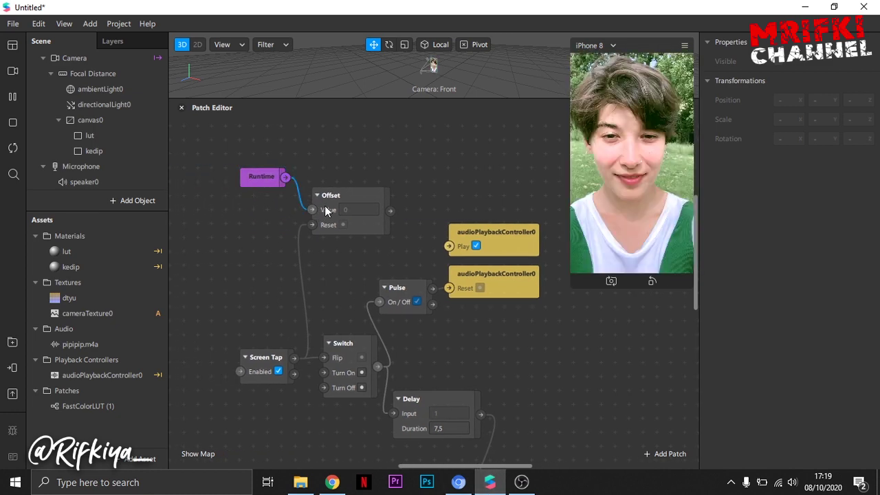
Add a Less Than patch fed by the Offset output, place it above the audio controller patches, and set its second value to 9
{"action": "scroll", "coordinate": [315, 222], "scroll_direction": "right", "scroll_amount": 3}
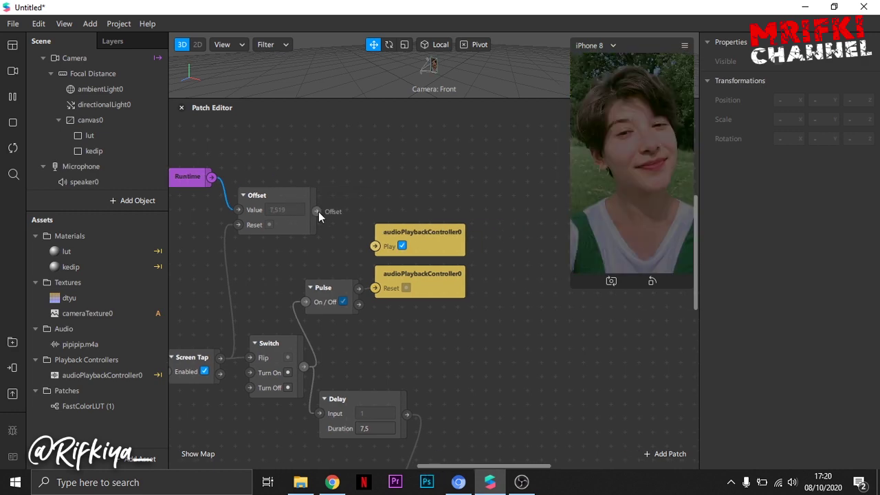
{"action": "left_click_drag", "start_coordinate": [318, 215], "coordinate": [355, 183]}
{"action": "type", "text": "less"}
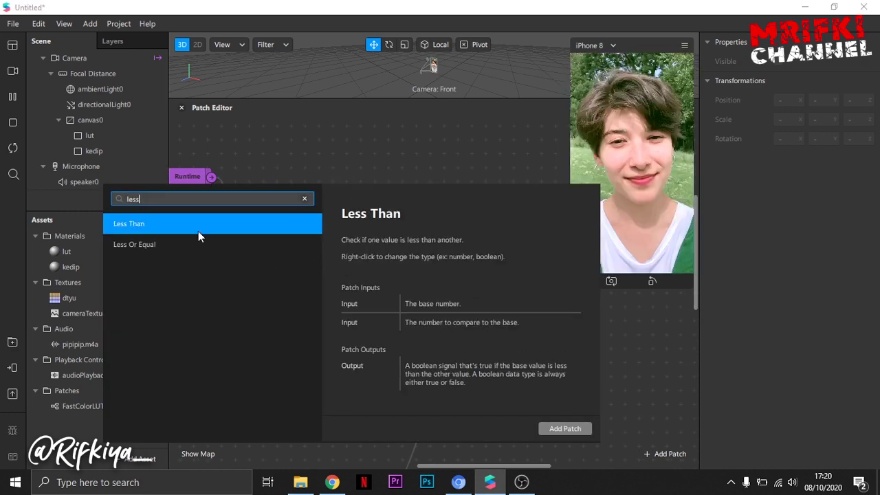
{"action": "double_click", "coordinate": [190, 224]}
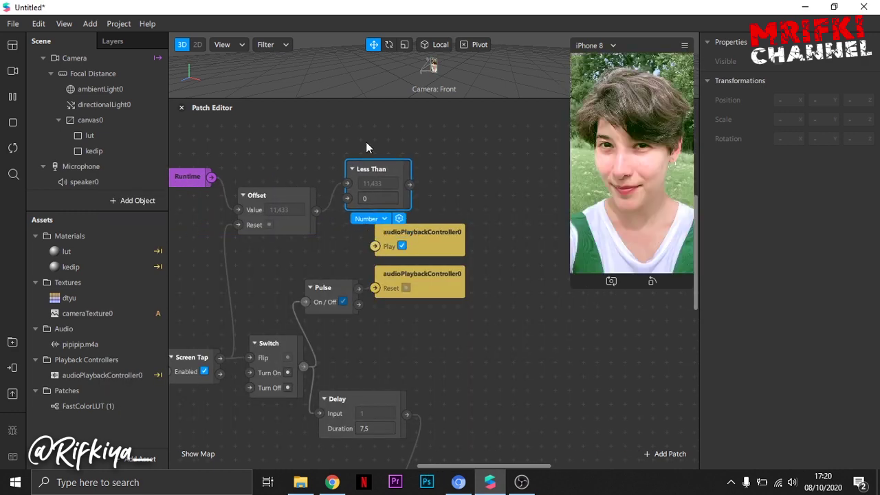
{"action": "left_click_drag", "start_coordinate": [365, 142], "coordinate": [365, 128]}
{"action": "left_click", "coordinate": [437, 173]}
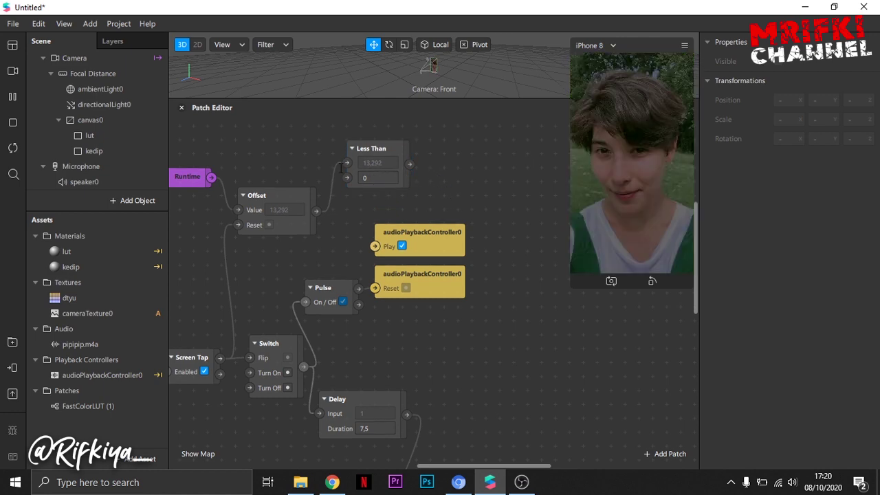
{"action": "left_click", "coordinate": [368, 177]}
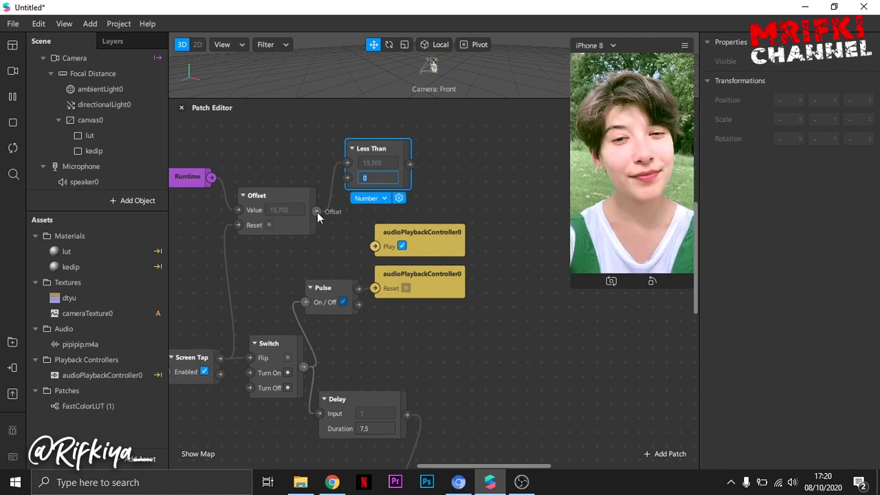
{"action": "type", "text": "9"}
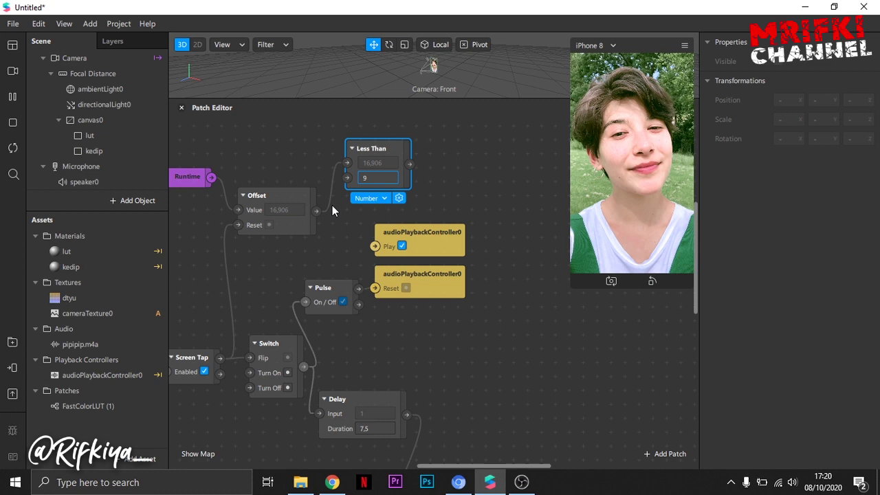
{"action": "left_click", "coordinate": [443, 189]}
Create a patch for the kedip rectangle's Visible property, place it beside Less Than, and connect the Less Than output to it
{"action": "double_click", "coordinate": [87, 152]}
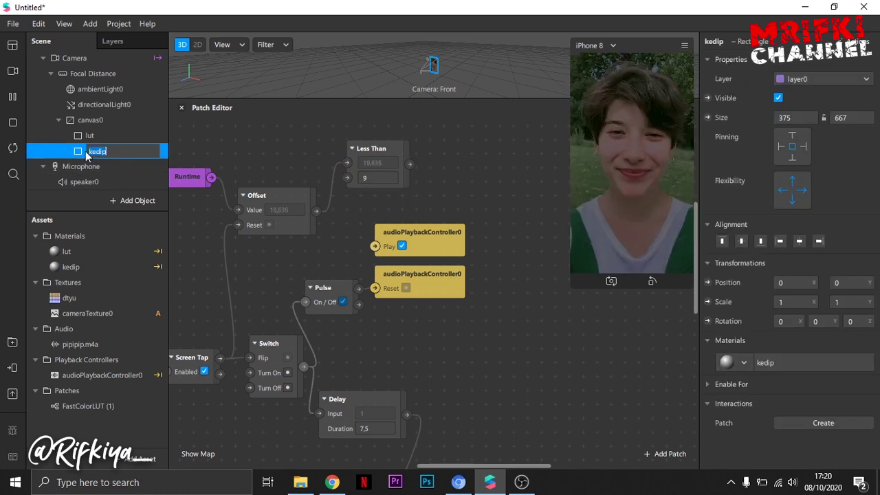
{"action": "left_click", "coordinate": [711, 99]}
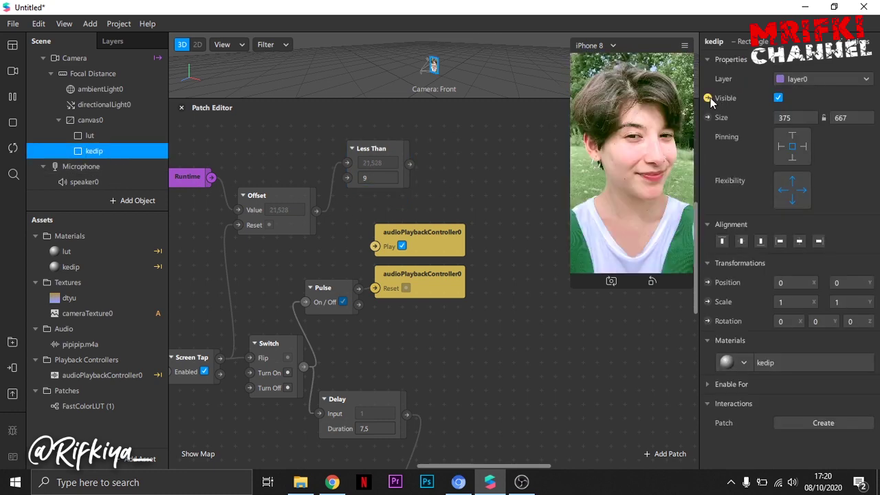
{"action": "left_click", "coordinate": [710, 97]}
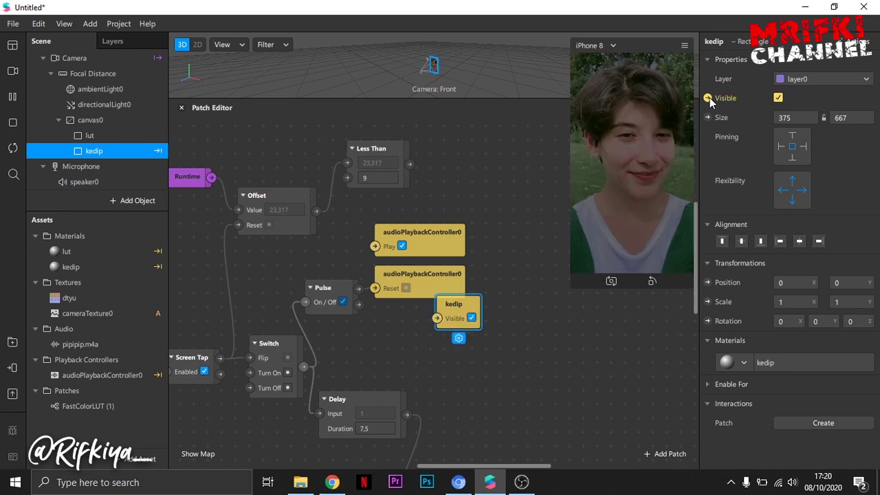
{"action": "left_click_drag", "start_coordinate": [456, 321], "coordinate": [464, 151]}
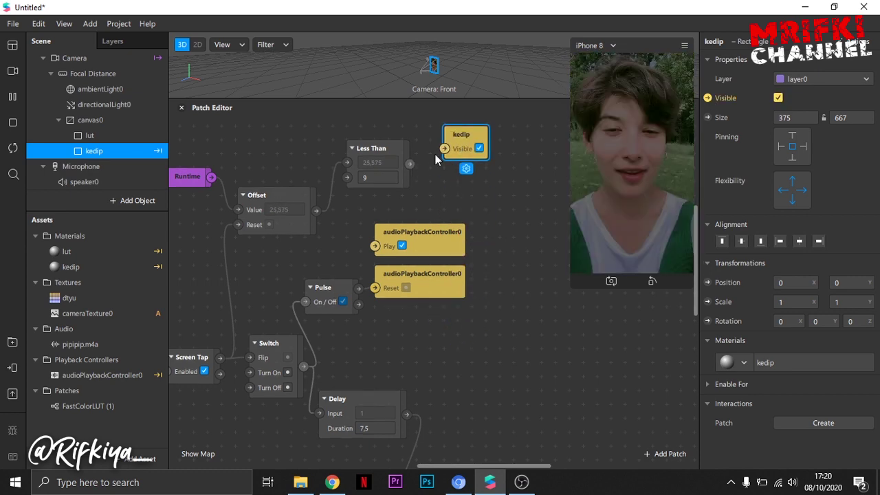
{"action": "left_click_drag", "start_coordinate": [410, 164], "coordinate": [445, 149]}
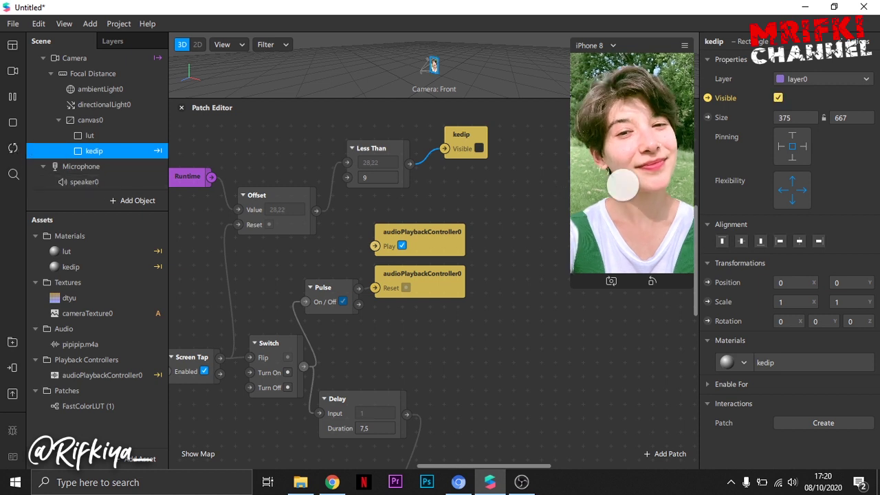
Test the timed flicker with a tap on the simulated screen, and pause the preview
{"action": "left_click", "coordinate": [623, 185]}
{"action": "left_click", "coordinate": [623, 186]}
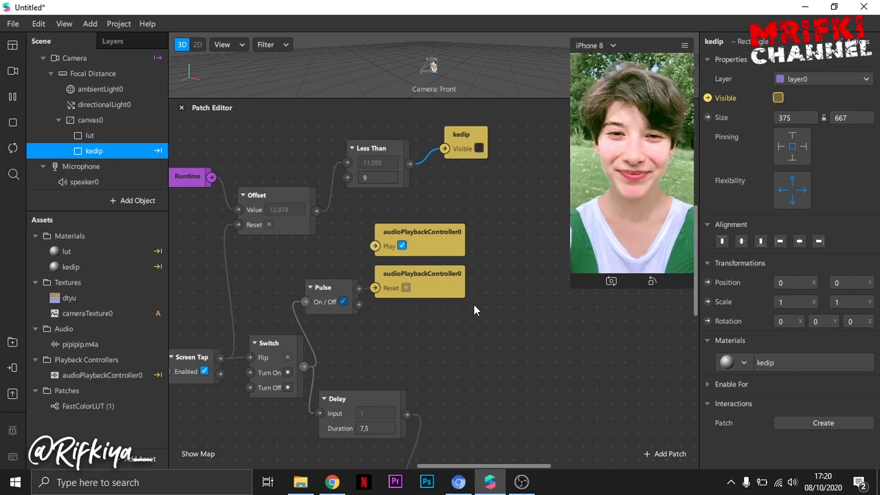
{"action": "left_click", "coordinate": [12, 98]}
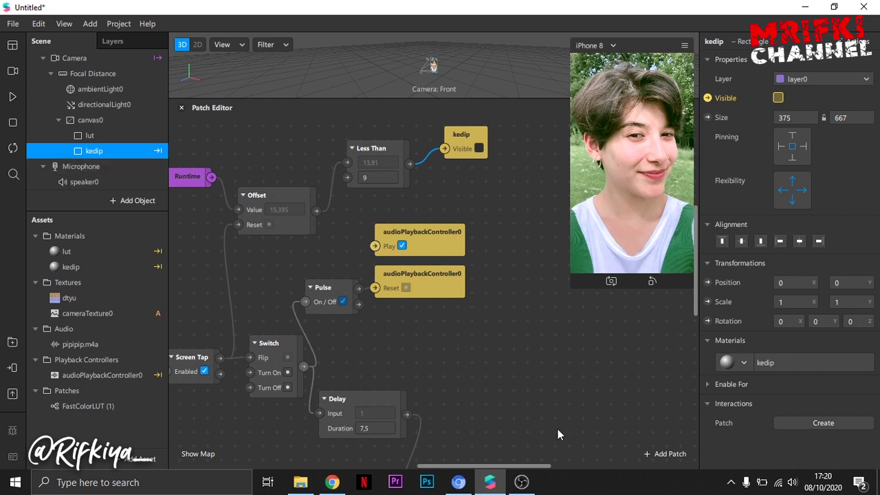
Duplicate the lut rectangle in canvas0 and rename the copy to zoom
{"action": "scroll", "coordinate": [496, 377], "scroll_direction": "down", "scroll_amount": 6}
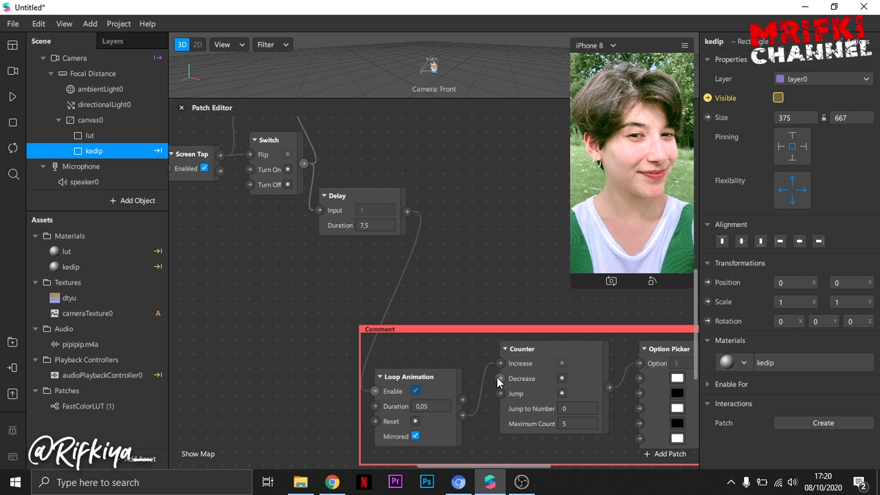
{"action": "scroll", "coordinate": [498, 379], "scroll_direction": "up", "scroll_amount": 7}
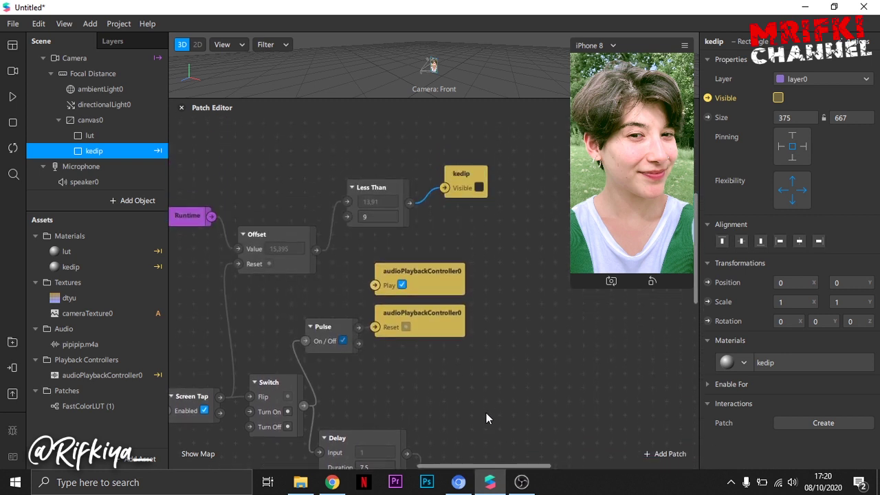
{"action": "left_click_drag", "start_coordinate": [488, 473], "coordinate": [474, 459]}
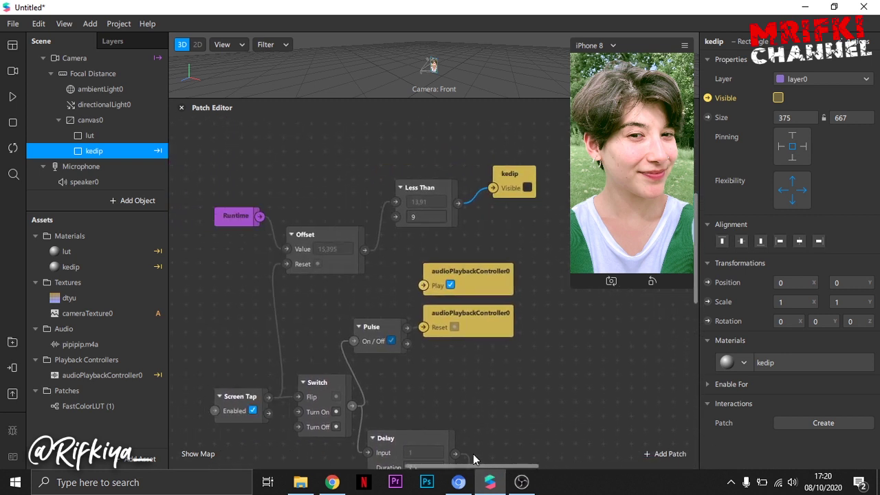
{"action": "left_click", "coordinate": [90, 136]}
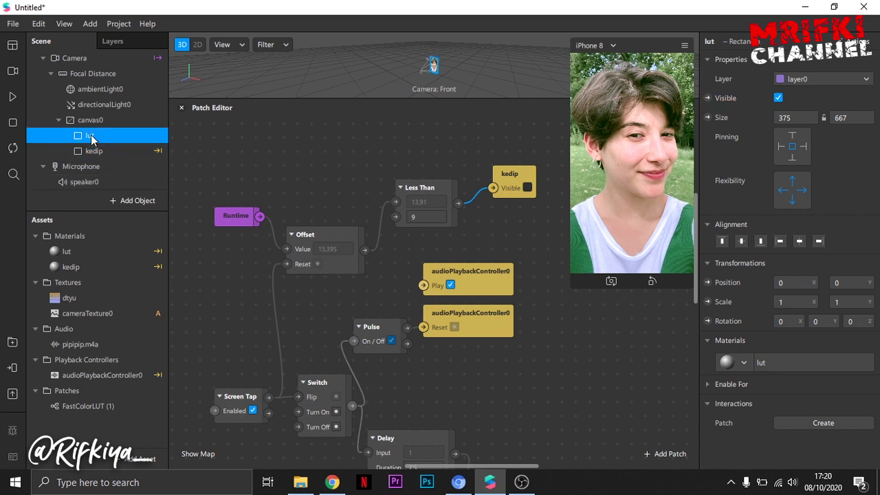
{"action": "right_click", "coordinate": [90, 138]}
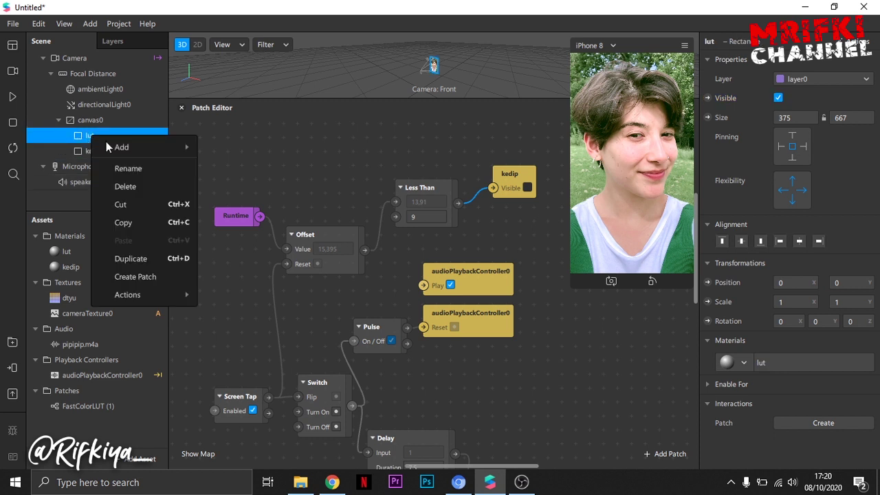
{"action": "mouse_move", "coordinate": [140, 145]}
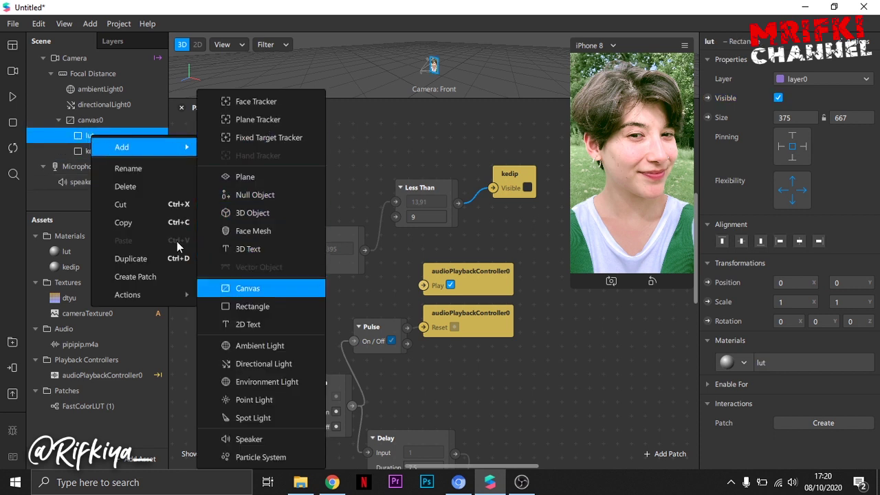
{"action": "left_click", "coordinate": [123, 265]}
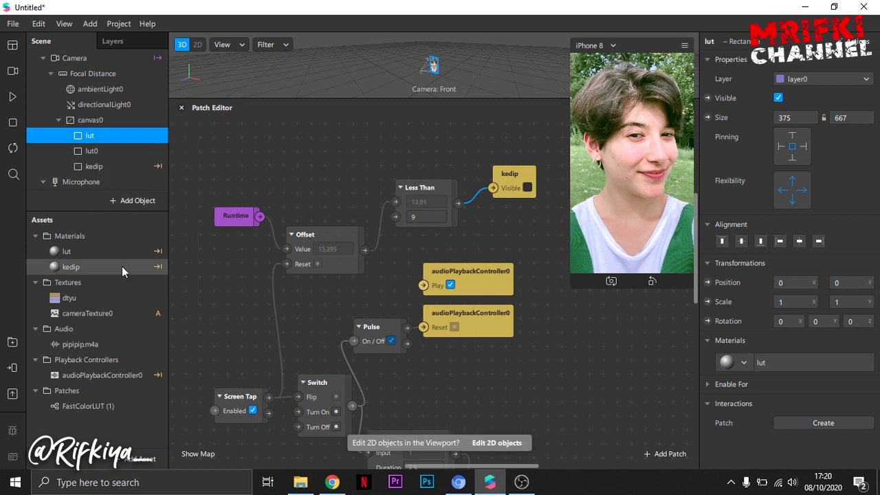
{"action": "double_click", "coordinate": [92, 152]}
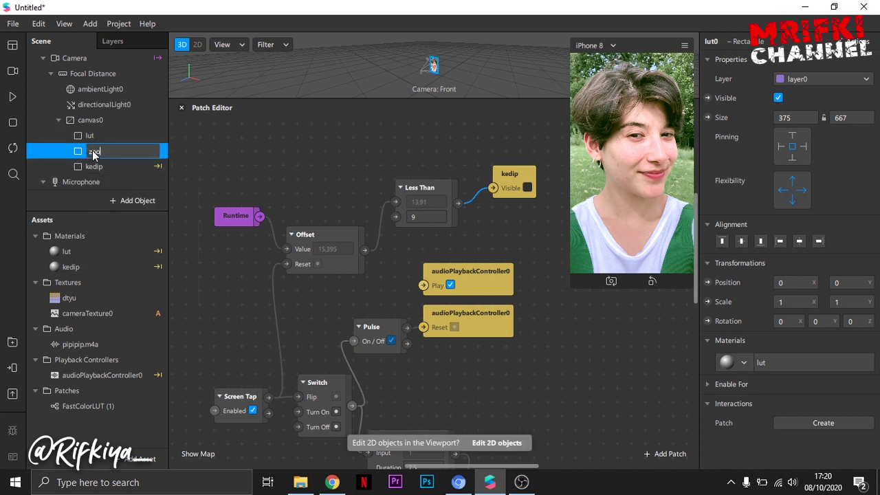
{"action": "key", "text": "Return"}
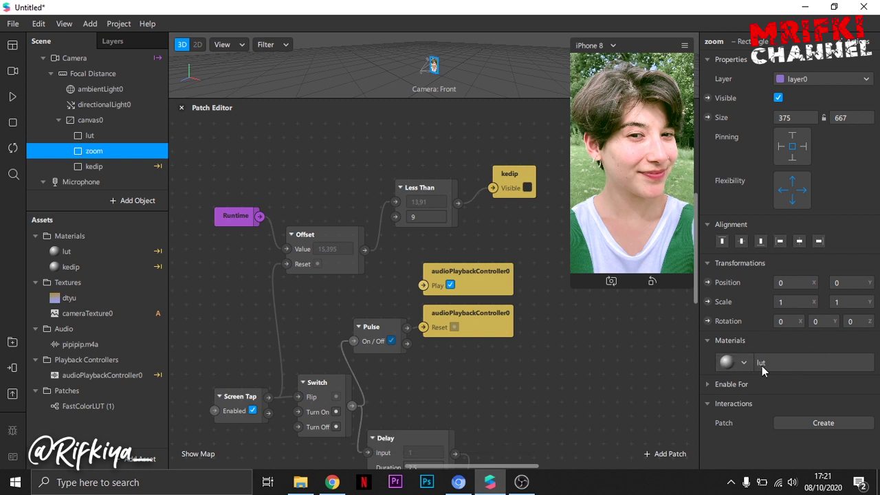
Add a Loop Animation patch and place it to the lower right of the audio controller patches
{"action": "double_click", "coordinate": [393, 284]}
{"action": "type", "text": "ani"}
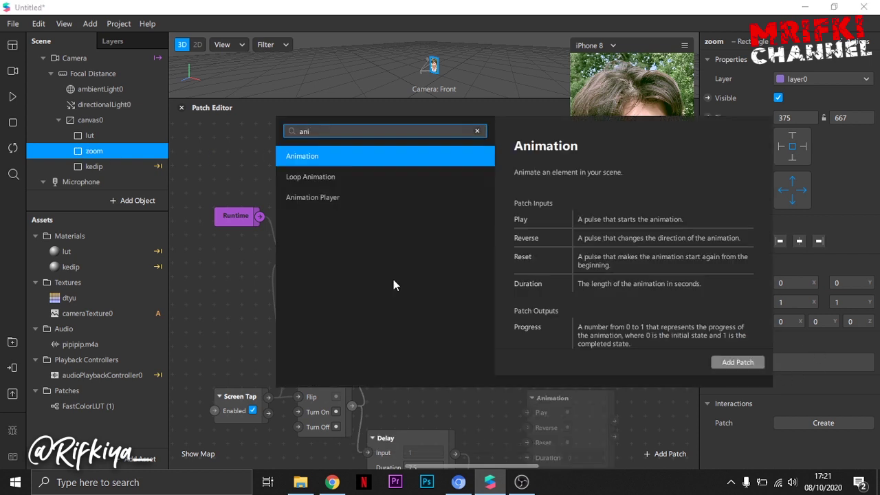
{"action": "double_click", "coordinate": [309, 178]}
{"action": "left_click_drag", "start_coordinate": [576, 403], "coordinate": [623, 377]}
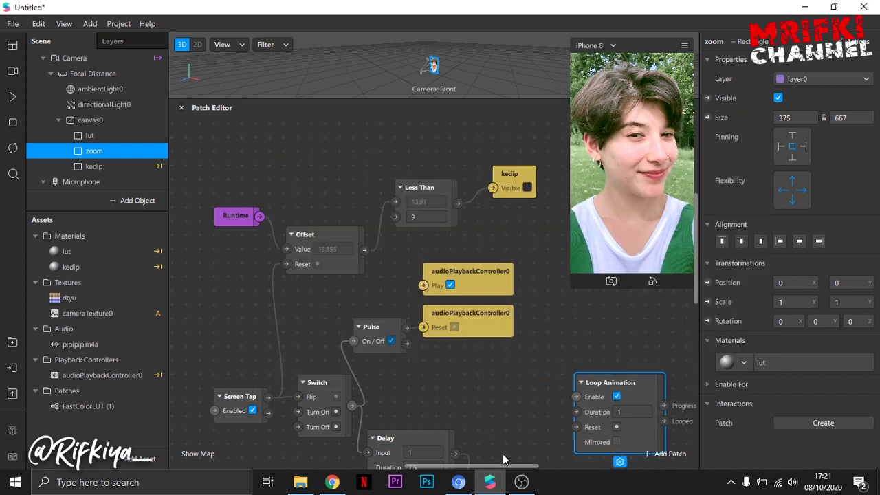
Add a Transition patch fed by the new Loop Animation's Progress output, place it beside it, and set its type to Vector 2
{"action": "left_click_drag", "start_coordinate": [514, 468], "coordinate": [561, 473]}
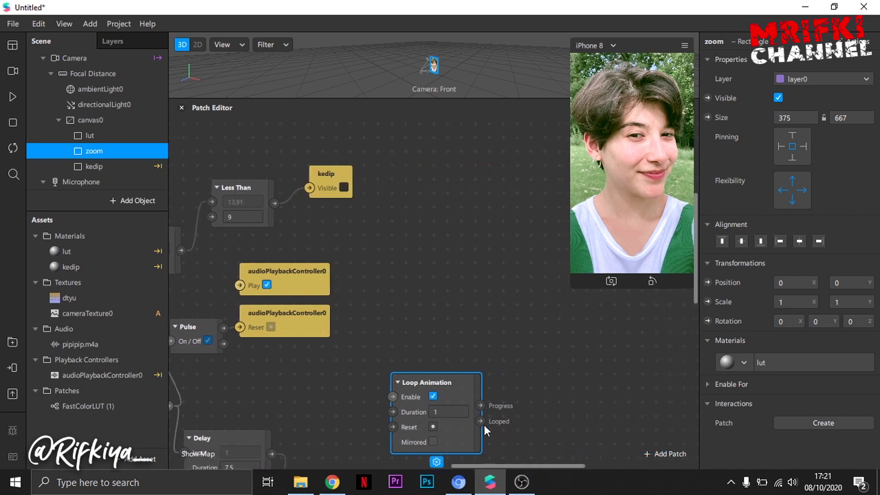
{"action": "left_click_drag", "start_coordinate": [479, 405], "coordinate": [505, 383]}
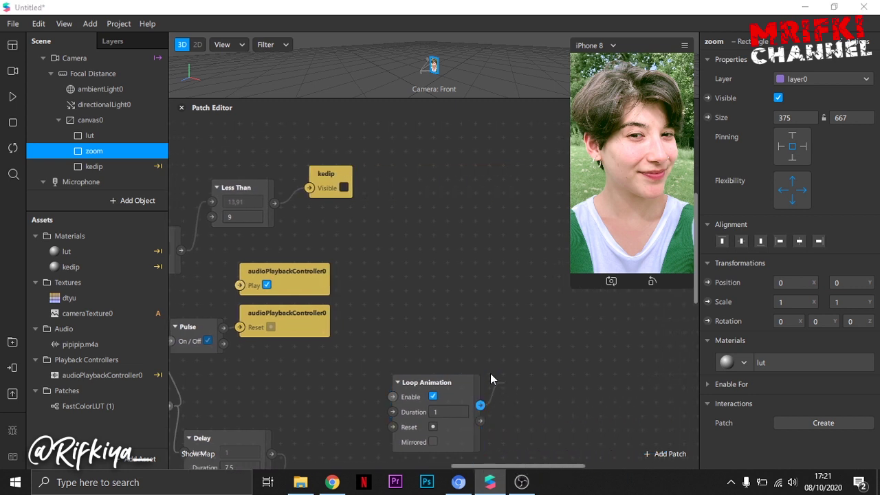
{"action": "type", "text": "tra"}
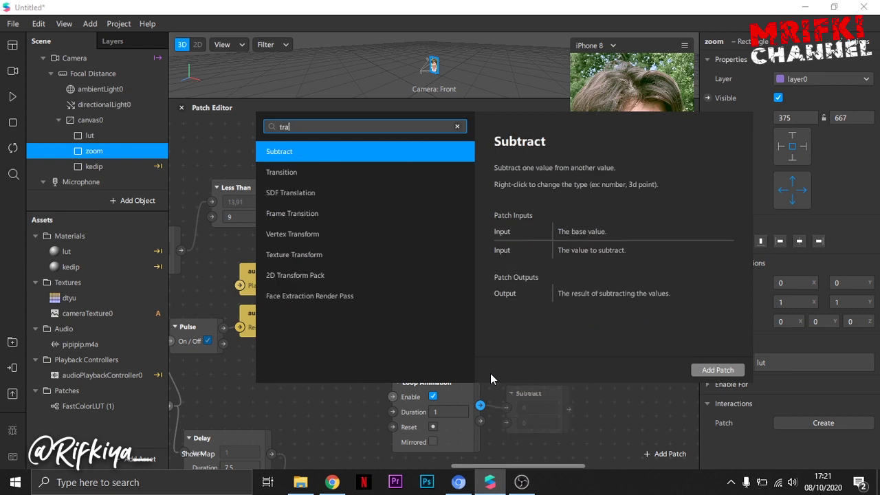
{"action": "double_click", "coordinate": [293, 172]}
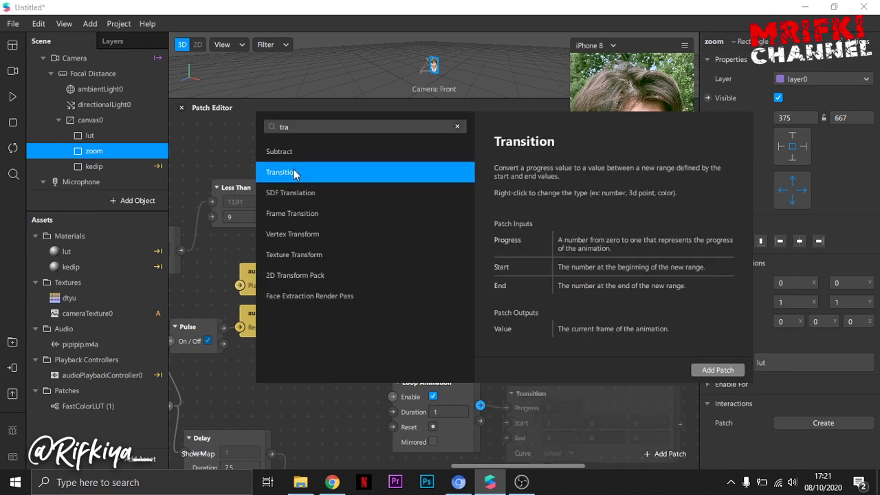
{"action": "left_click_drag", "start_coordinate": [581, 398], "coordinate": [594, 358]}
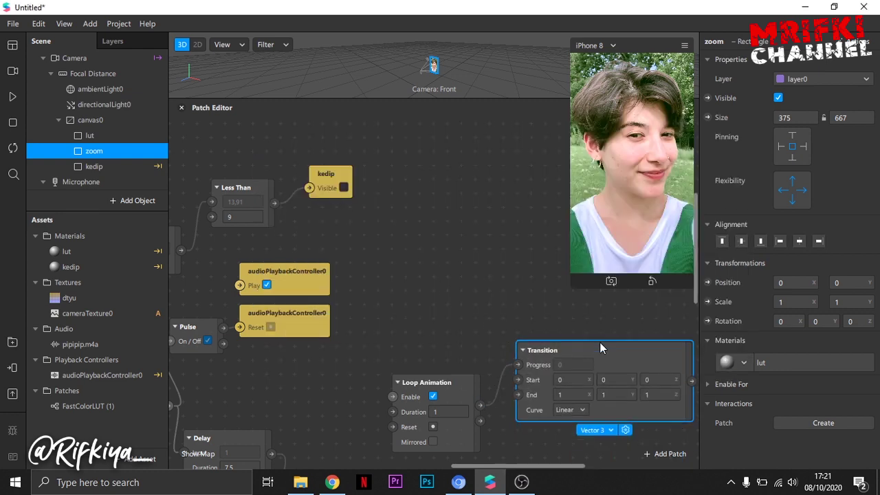
{"action": "left_click", "coordinate": [611, 434]}
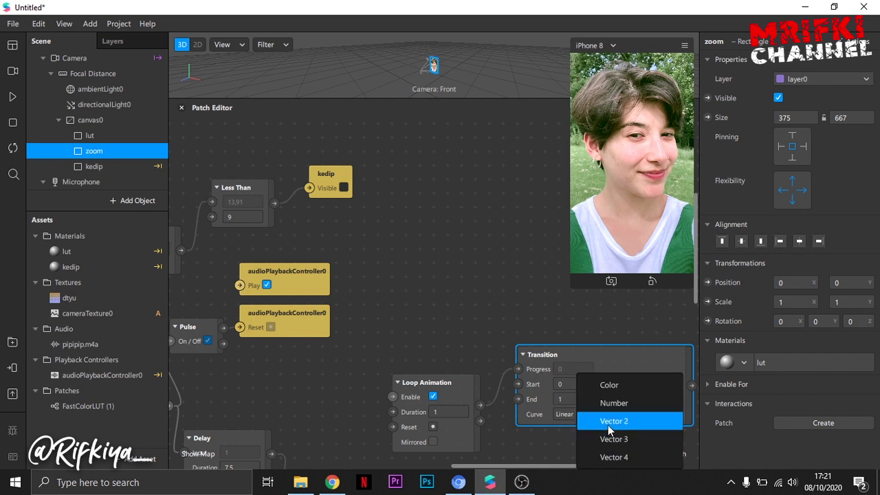
{"action": "left_click", "coordinate": [607, 423]}
Set the Transition's Start values to 1 and 1 and its End values to 1,5 and 1,5
{"action": "left_click_drag", "start_coordinate": [562, 468], "coordinate": [606, 471]}
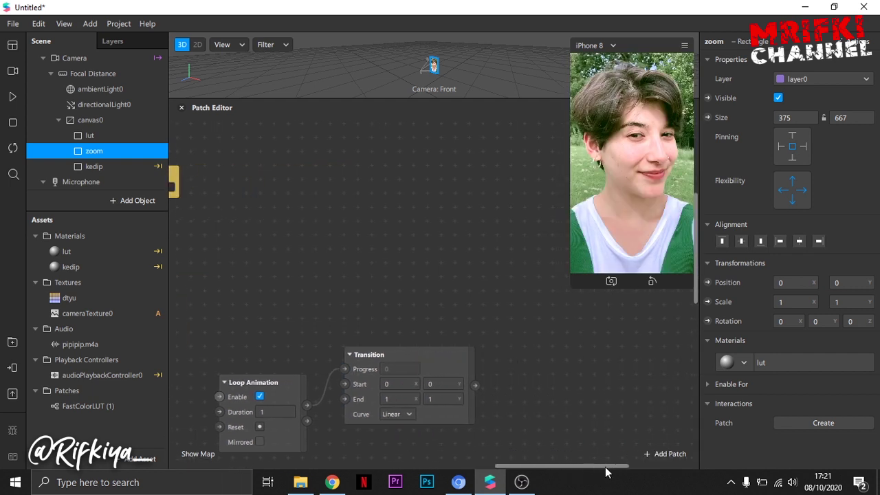
{"action": "left_click", "coordinate": [406, 383]}
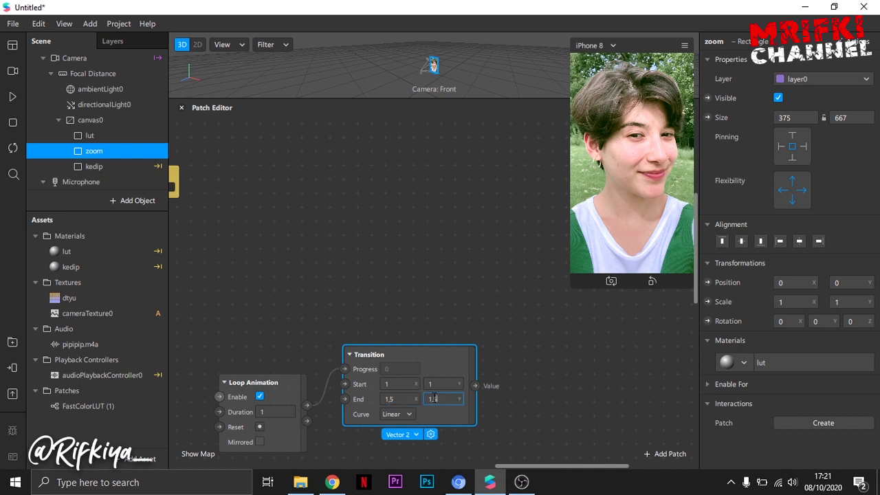
{"action": "left_click", "coordinate": [528, 425]}
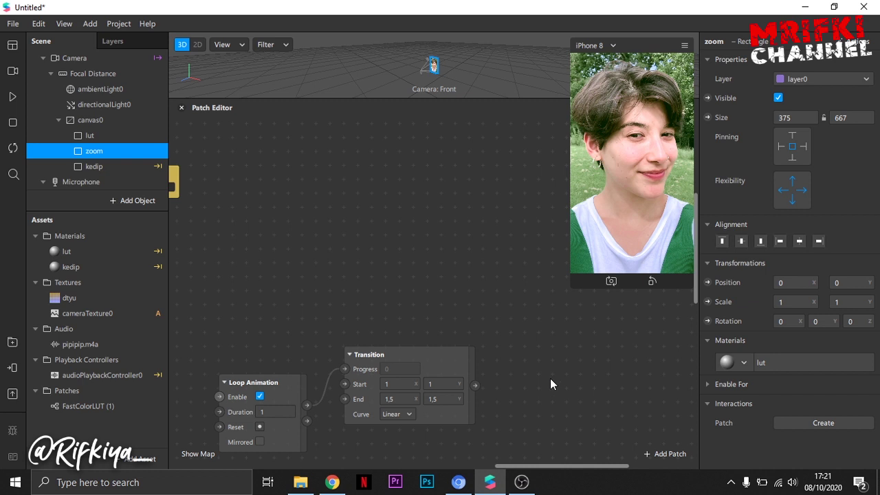
Create a patch for the zoom rectangle's Scale, place it beside the Transition, and connect the Transition's output to it
{"action": "left_click", "coordinate": [708, 302]}
{"action": "left_click_drag", "start_coordinate": [486, 312], "coordinate": [563, 407]}
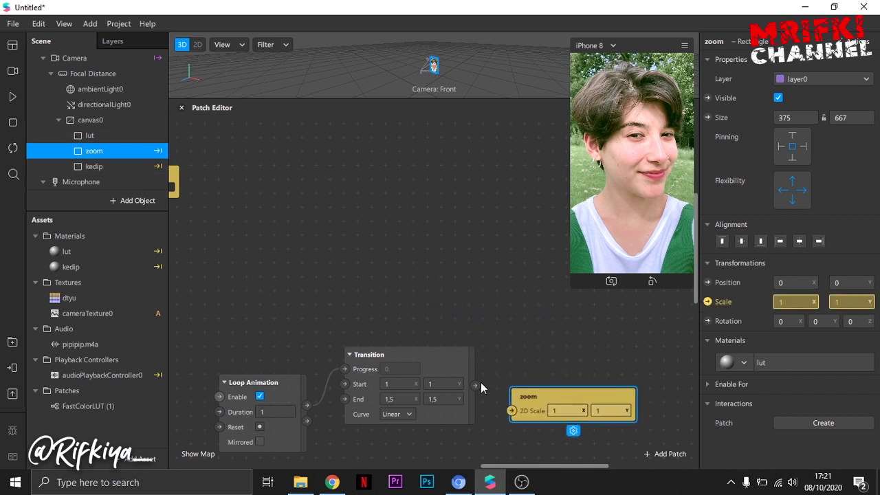
{"action": "left_click_drag", "start_coordinate": [475, 385], "coordinate": [513, 412]}
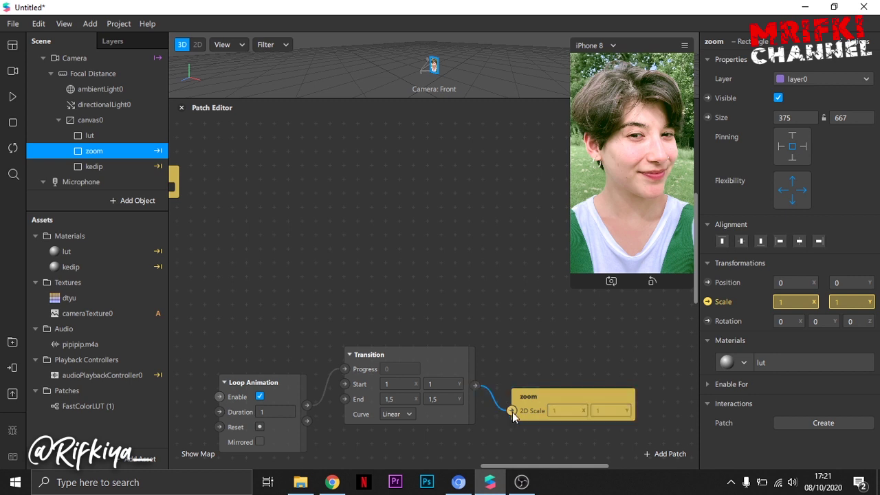
Set the Transition's curve to Quintic In and enable Mirrored on the Loop Animation feeding it
{"action": "left_click", "coordinate": [405, 416]}
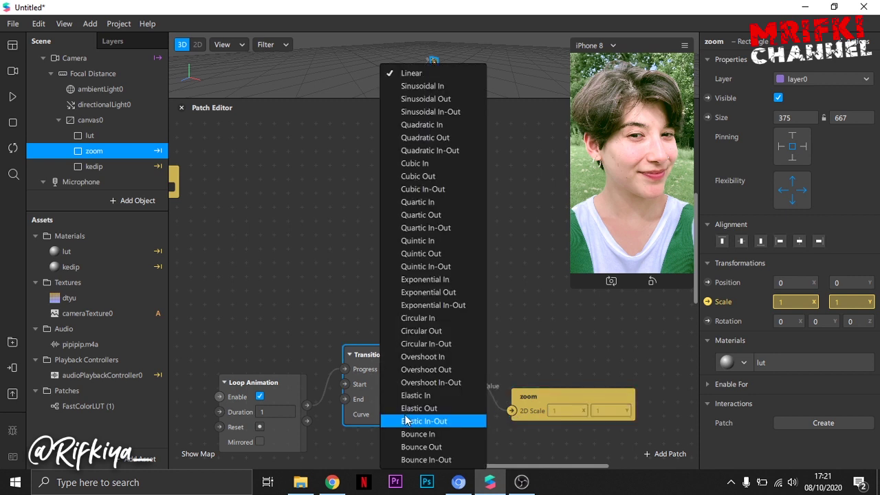
{"action": "left_click", "coordinate": [426, 241]}
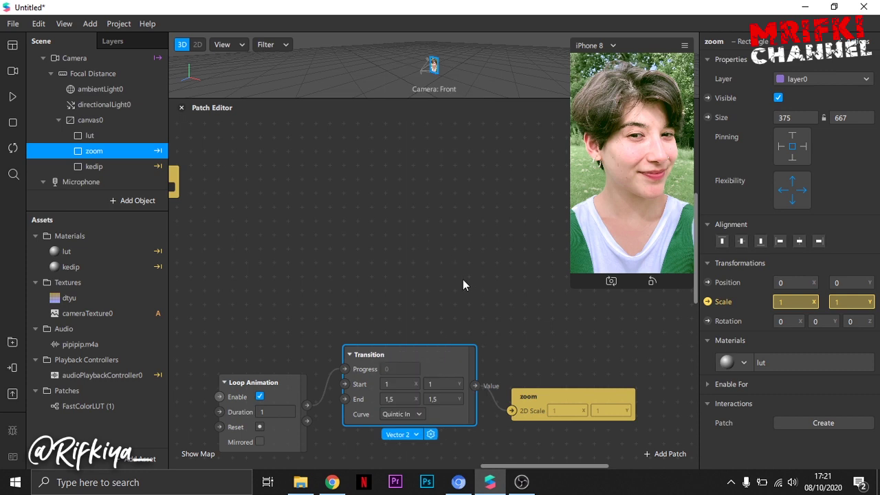
{"action": "left_click", "coordinate": [17, 151]}
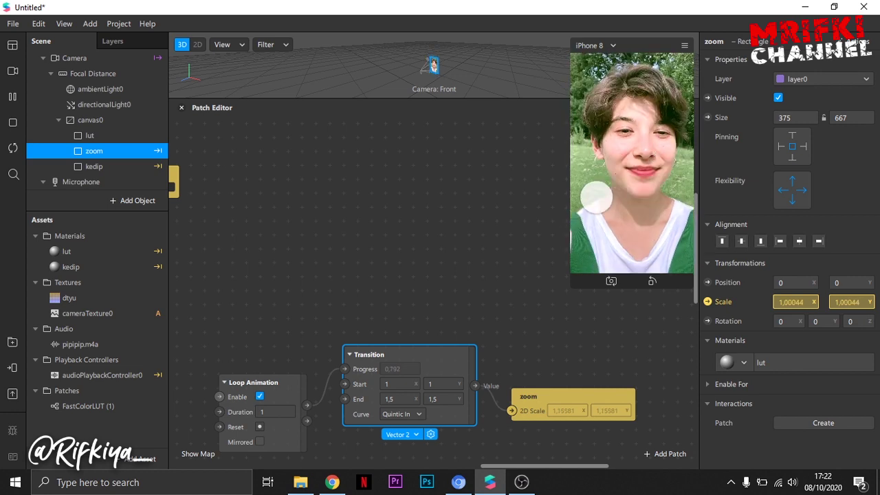
{"action": "left_click_drag", "start_coordinate": [285, 385], "coordinate": [285, 348]}
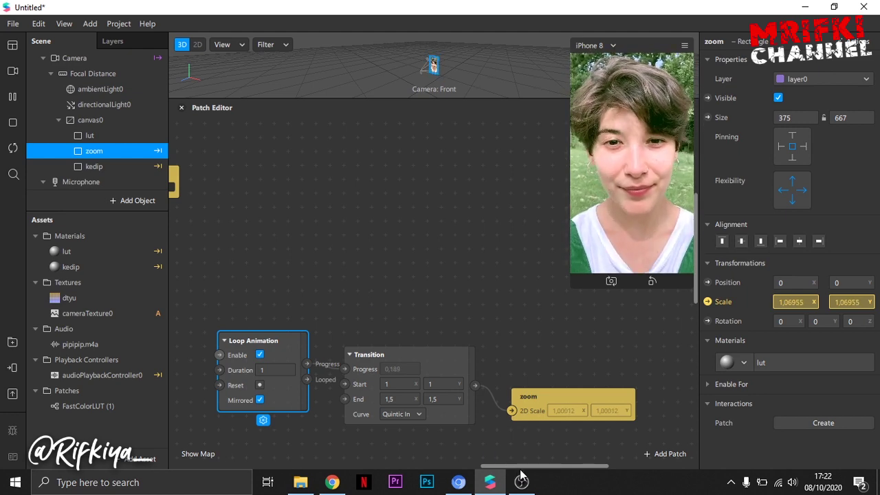
Add a second Delay patch fed by the Switch output and place it between the Switch and the zoom's Loop Animation
{"action": "left_click_drag", "start_coordinate": [523, 471], "coordinate": [452, 454]}
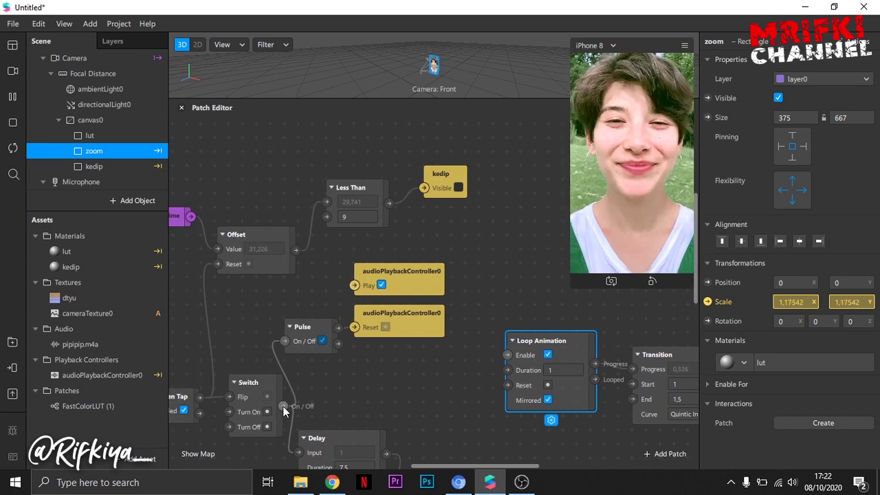
{"action": "left_click_drag", "start_coordinate": [282, 405], "coordinate": [401, 377]}
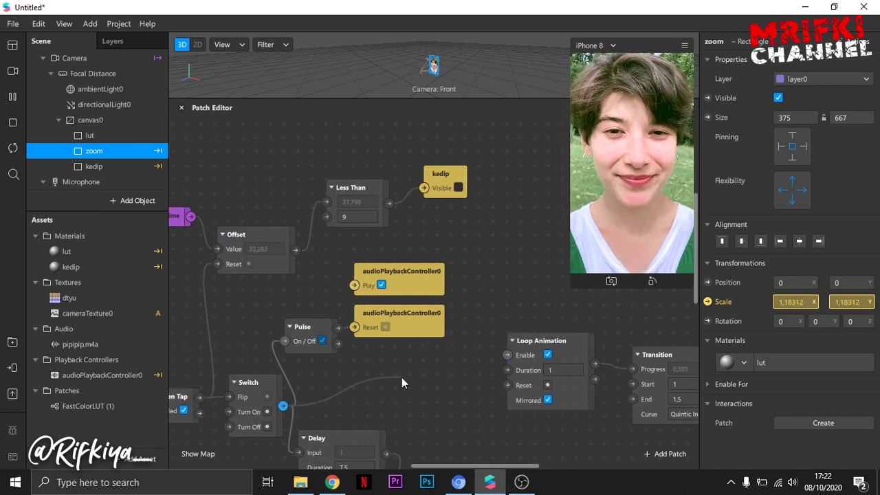
{"action": "type", "text": "de"}
{"action": "double_click", "coordinate": [187, 147]}
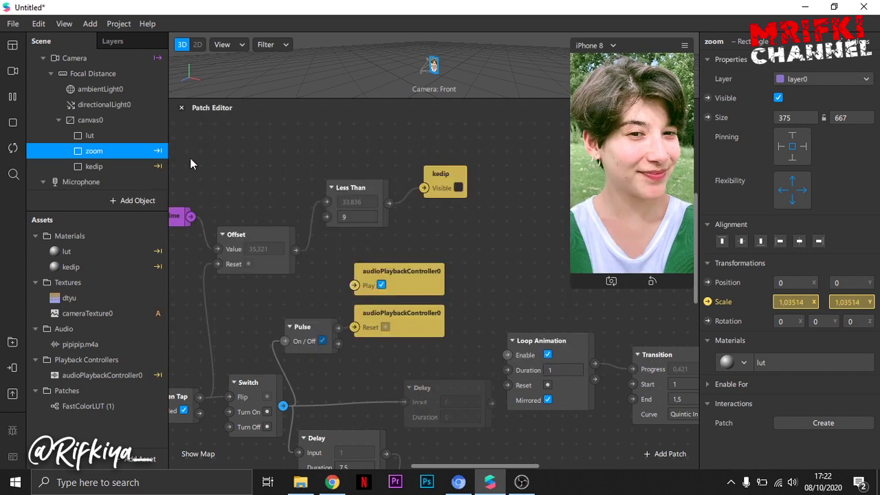
{"action": "left_click", "coordinate": [423, 388]}
{"action": "left_click_drag", "start_coordinate": [381, 369], "coordinate": [385, 370]}
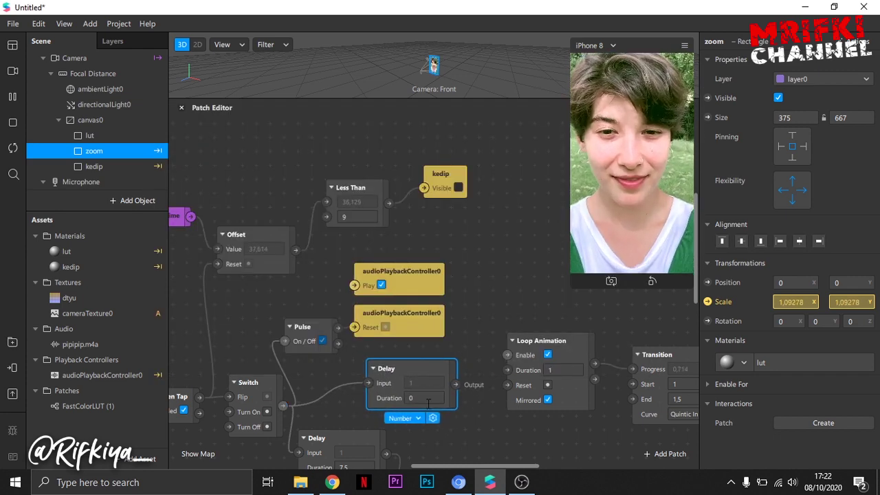
Set the new Delay's duration to 9,1 and connect its output to the Loop Animation's Enable input
{"action": "left_click", "coordinate": [416, 398]}
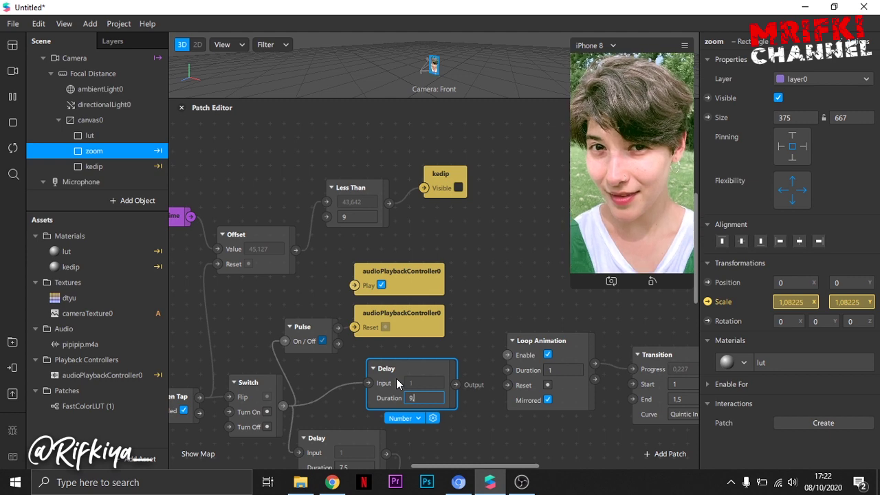
{"action": "type", "text": "9,1"}
{"action": "left_click", "coordinate": [453, 406]}
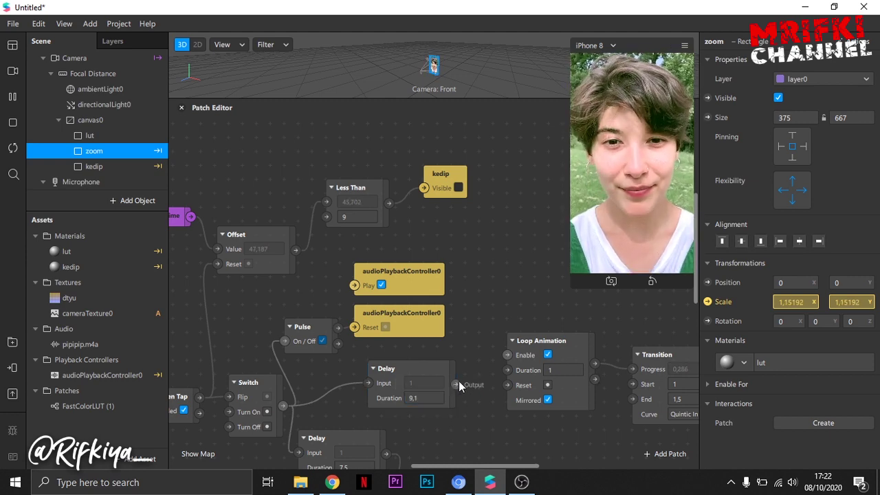
{"action": "left_click_drag", "start_coordinate": [457, 382], "coordinate": [506, 356]}
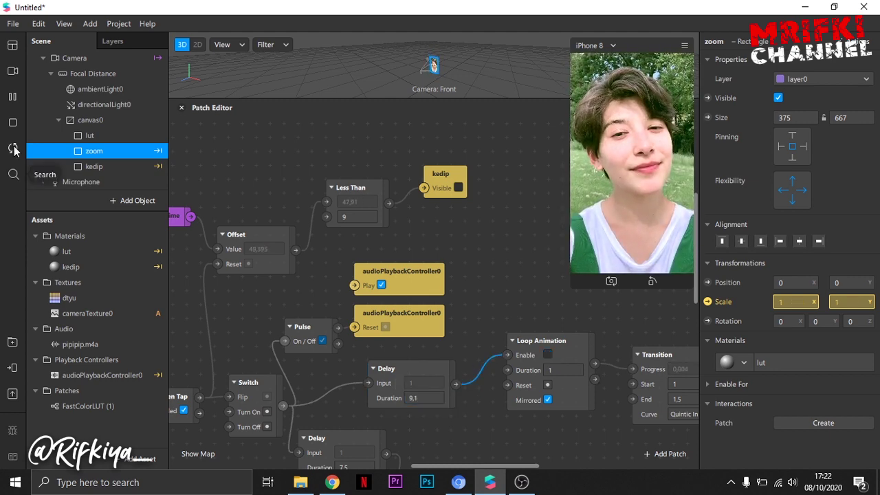
Enlarge the simulator, test the delayed zoom with a tap on the simulated screen, and shrink the simulator again
{"action": "left_click_drag", "start_coordinate": [570, 286], "coordinate": [527, 364]}
{"action": "left_click", "coordinate": [634, 222]}
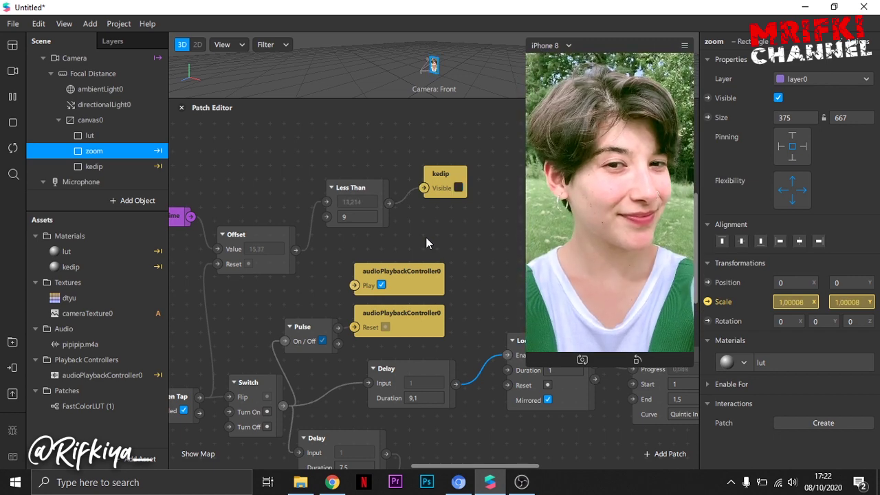
{"action": "left_click_drag", "start_coordinate": [591, 366], "coordinate": [595, 326]}
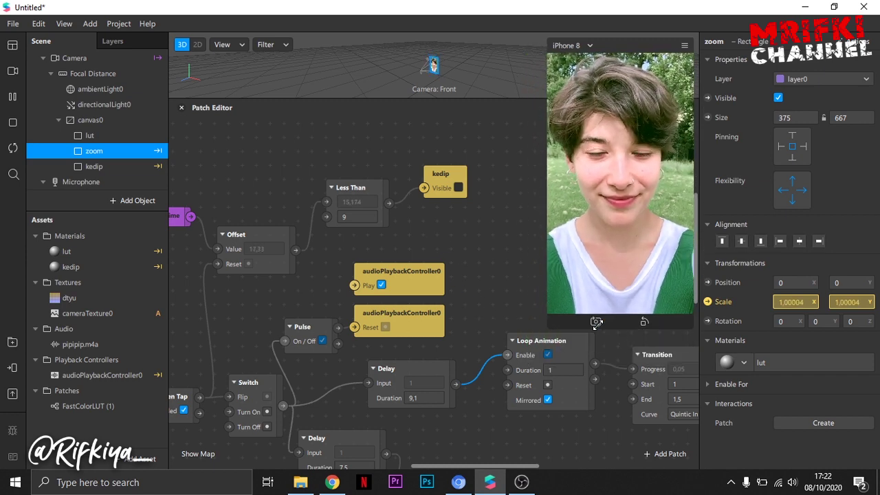
Set the zoom Loop Animation's duration to 0,5, then restart the effect and test it with a tap on the simulated screen
{"action": "left_click", "coordinate": [570, 369]}
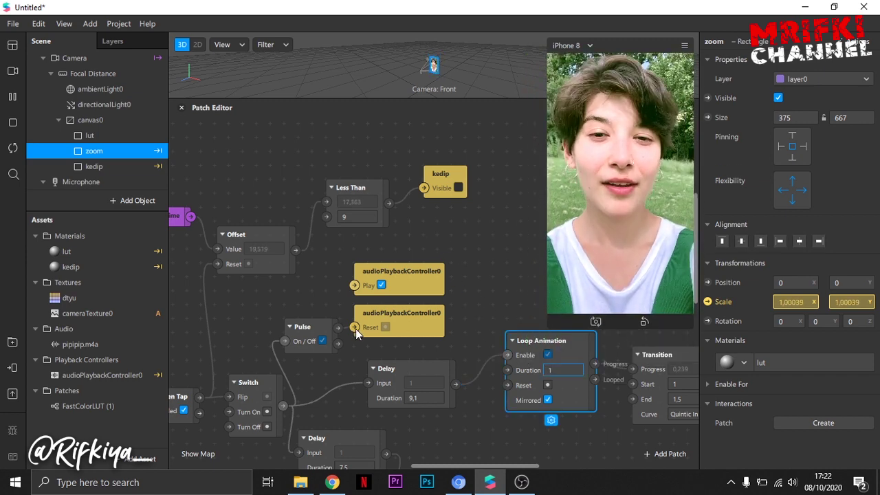
{"action": "key", "text": "BackSpace"}
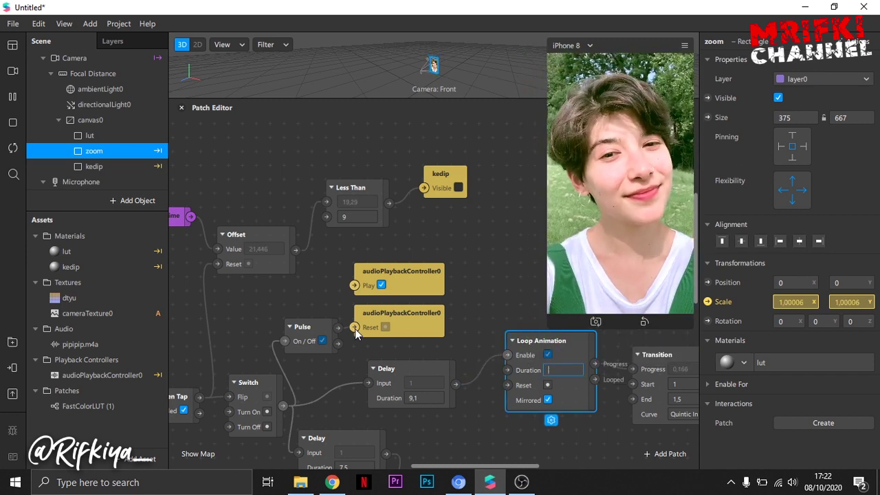
{"action": "type", "text": "0,5"}
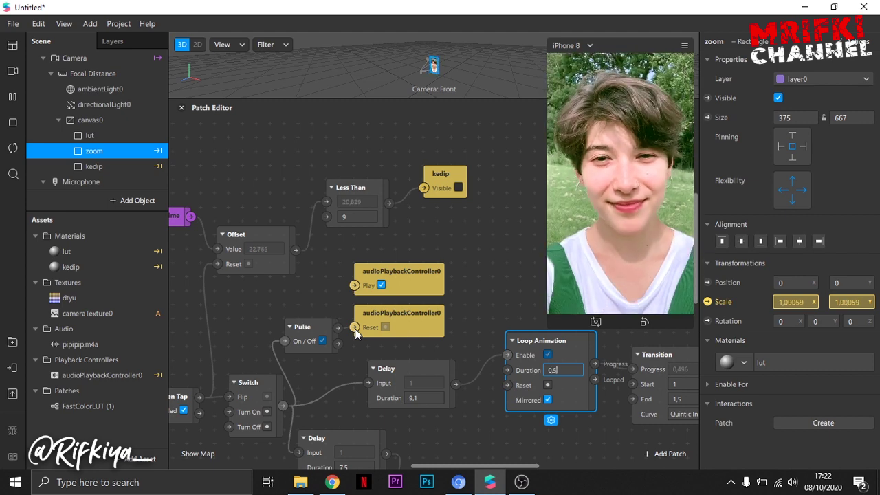
{"action": "left_click", "coordinate": [415, 251]}
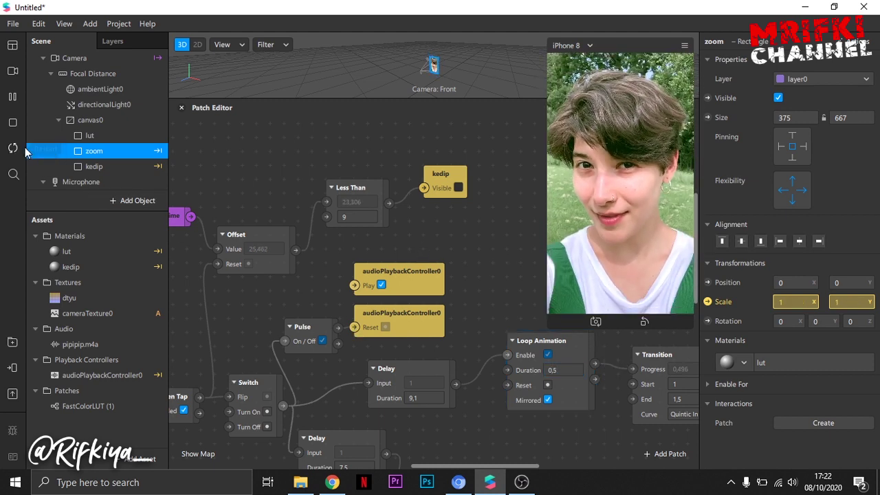
{"action": "left_click", "coordinate": [635, 218]}
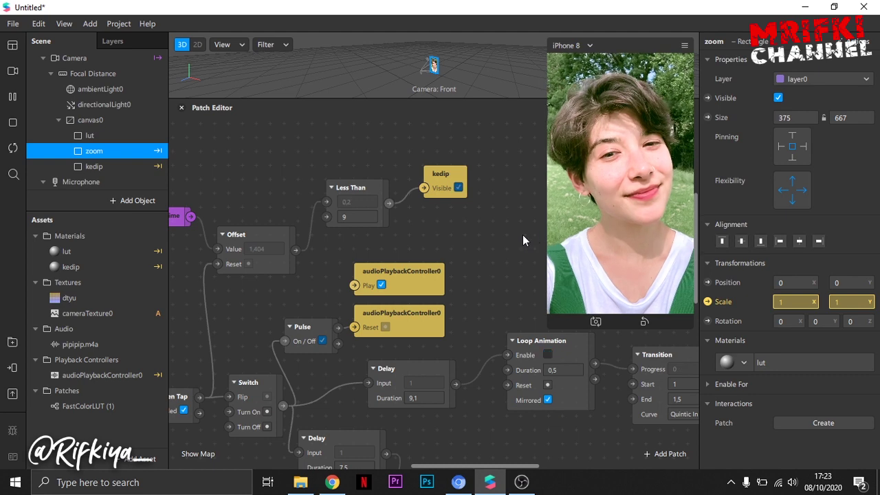
{"action": "left_click_drag", "start_coordinate": [469, 467], "coordinate": [515, 471]}
{"action": "mouse_move", "coordinate": [515, 471]}
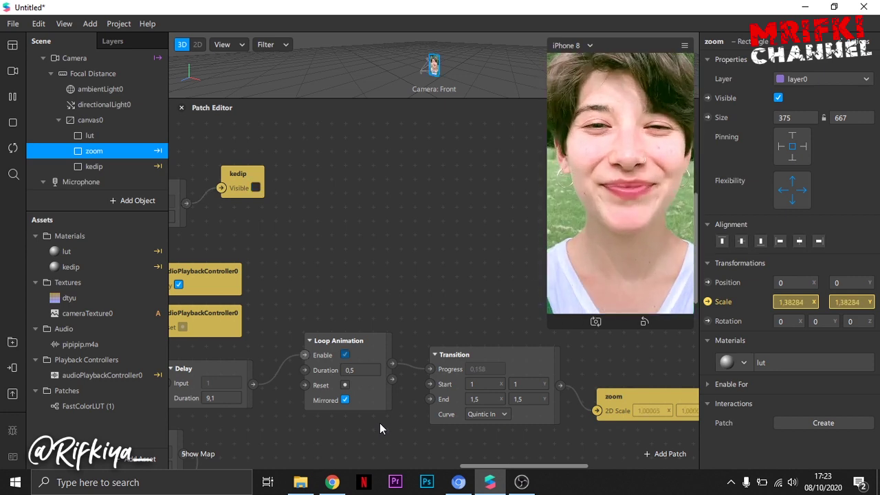
Set the zoom Loop Animation's duration to 0,8 and pause the preview video
{"action": "left_click", "coordinate": [364, 370]}
{"action": "key", "text": "BackSpace"}
{"action": "key", "text": "BackSpace"}
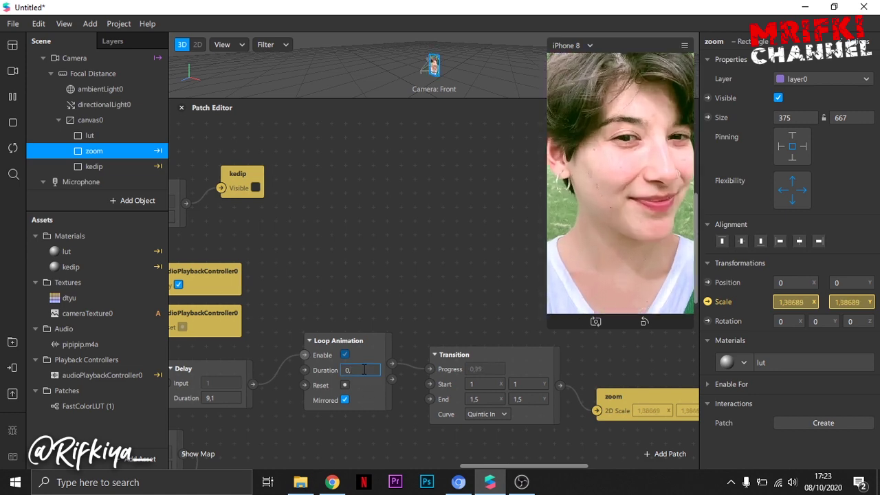
{"action": "type", "text": ",8"}
{"action": "left_click", "coordinate": [403, 144]}
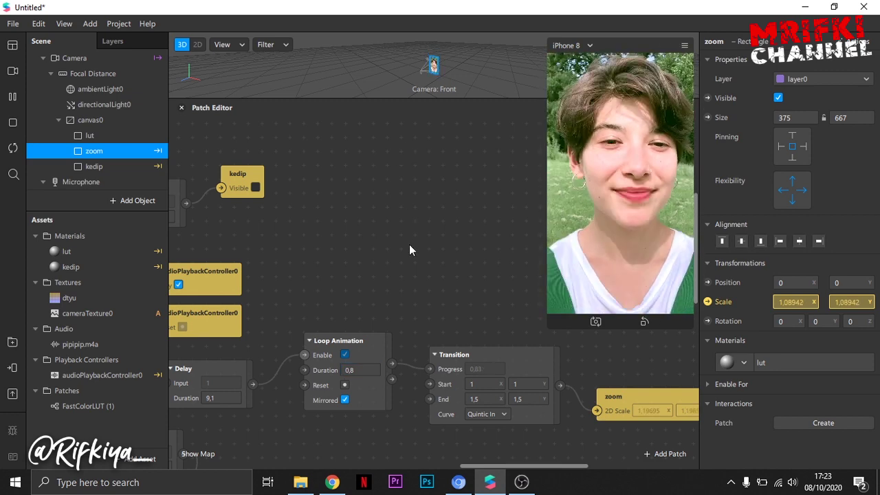
{"action": "left_click", "coordinate": [13, 97]}
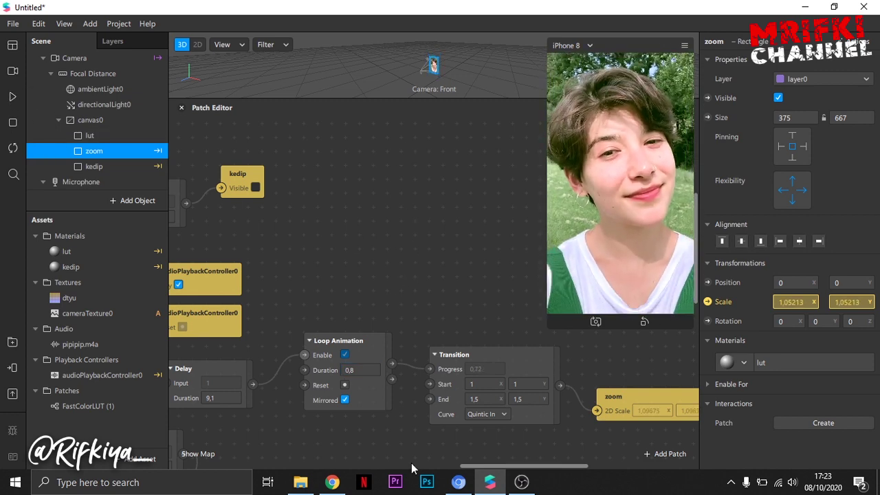
Create the default render pipeline for the Device
{"action": "scroll", "coordinate": [485, 420], "scroll_direction": "down", "scroll_amount": 1}
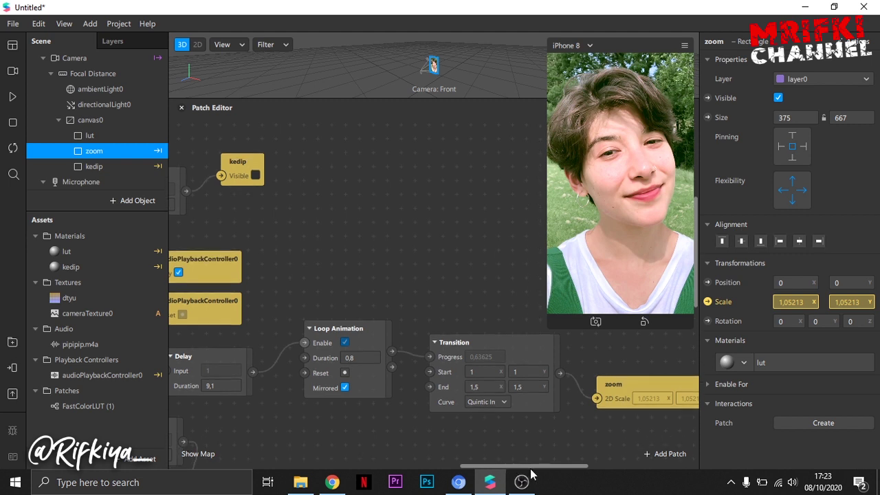
{"action": "left_click_drag", "start_coordinate": [519, 467], "coordinate": [584, 481]}
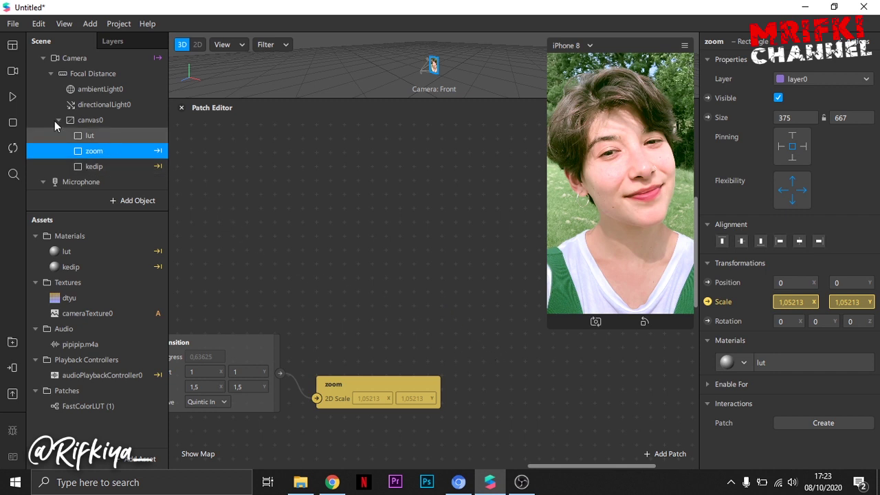
{"action": "scroll", "coordinate": [59, 107], "scroll_direction": "up", "scroll_amount": 1}
{"action": "left_click", "coordinate": [62, 57]}
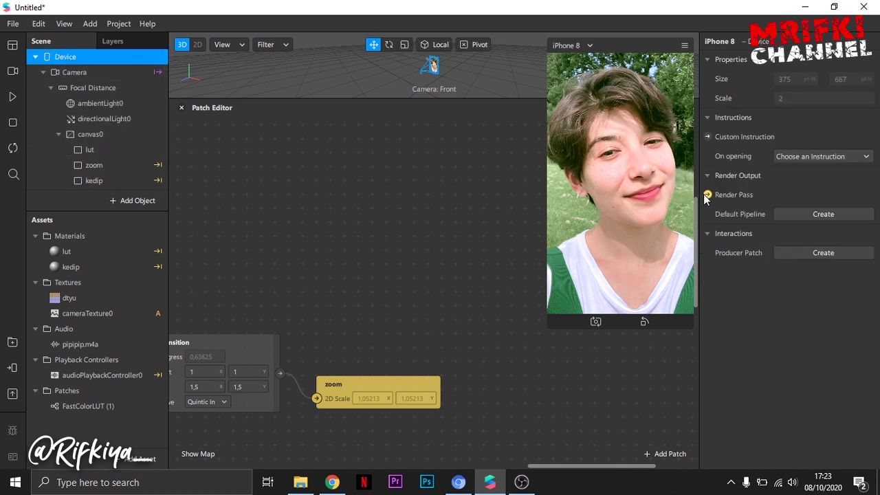
{"action": "left_click", "coordinate": [794, 216]}
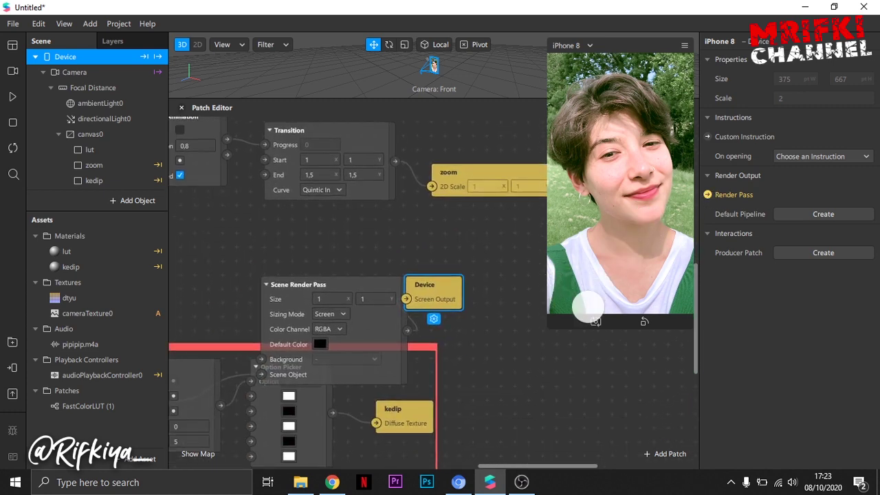
Shrink the simulator and spread the Scene Render Pass and the two Device patches out beside the flicker group
{"action": "left_click_drag", "start_coordinate": [550, 327], "coordinate": [682, 244]}
{"action": "left_click_drag", "start_coordinate": [455, 287], "coordinate": [698, 272]}
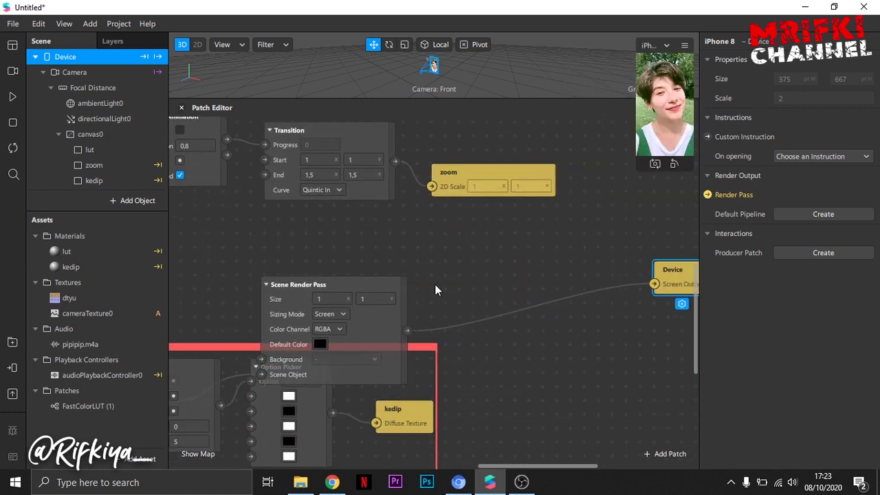
{"action": "left_click_drag", "start_coordinate": [353, 286], "coordinate": [551, 272]}
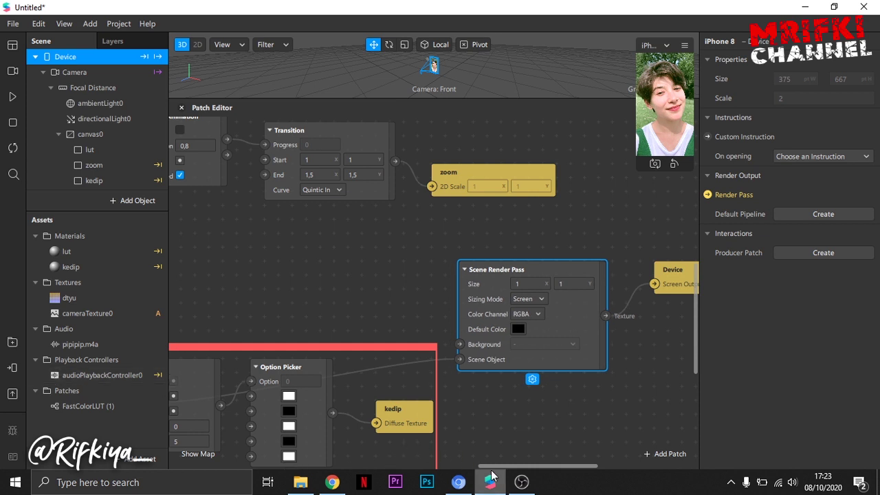
{"action": "left_click_drag", "start_coordinate": [492, 467], "coordinate": [444, 457]}
{"action": "left_click_drag", "start_coordinate": [332, 431], "coordinate": [525, 305]}
{"action": "left_click_drag", "start_coordinate": [567, 282], "coordinate": [608, 279]}
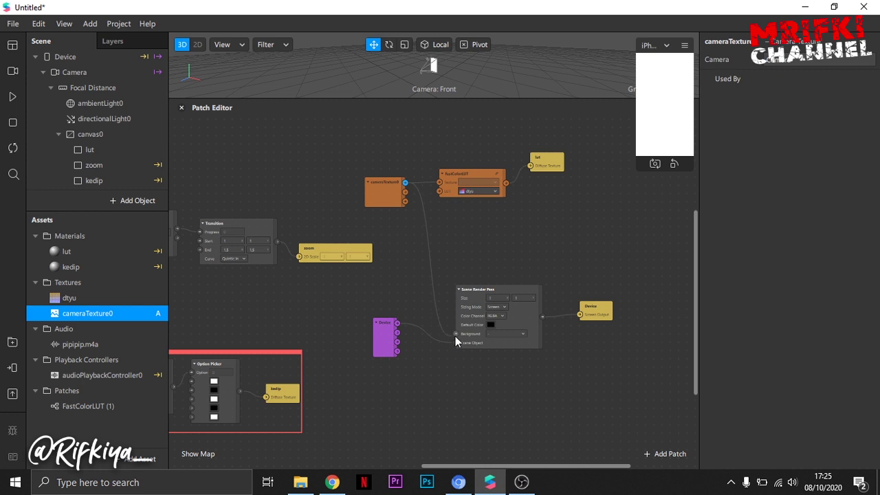
Connect the first output of cameraTexture0 to the Scene Render Pass's Background input and refresh the preview
{"action": "left_click_drag", "start_coordinate": [455, 337], "coordinate": [456, 336]}
{"action": "scroll", "coordinate": [459, 336], "scroll_direction": "up", "scroll_amount": 5}
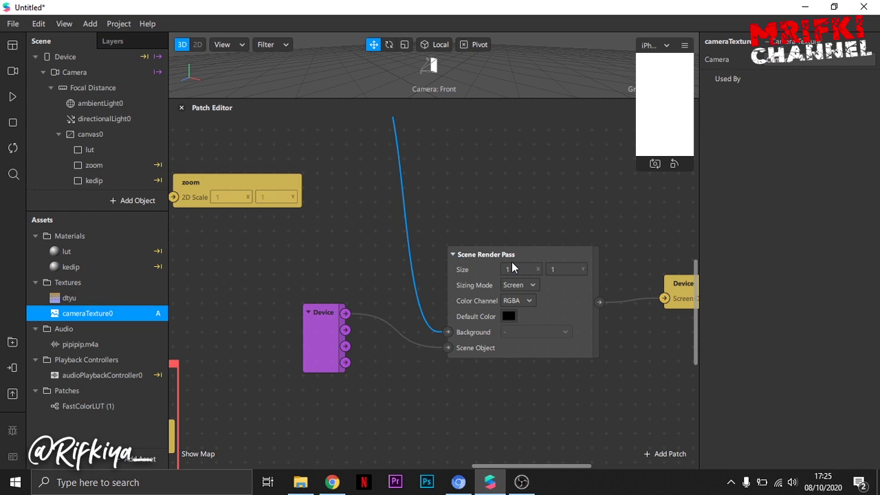
{"action": "left_click", "coordinate": [11, 100]}
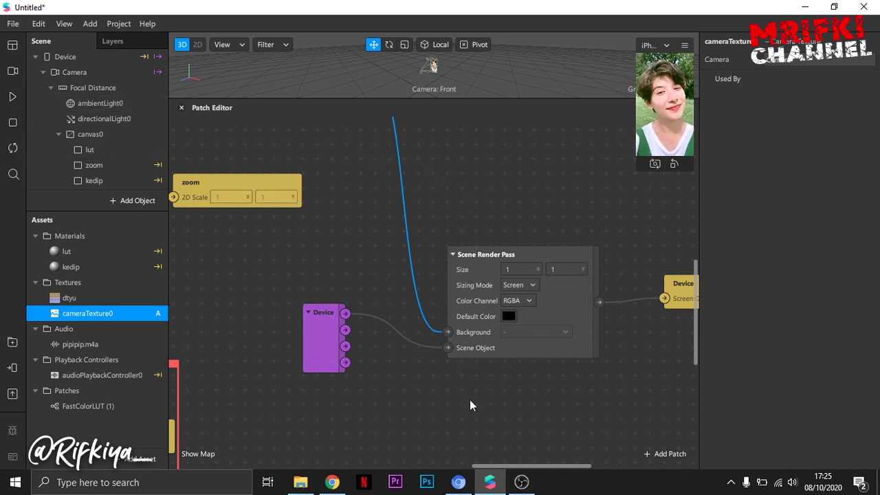
{"action": "left_click_drag", "start_coordinate": [516, 467], "coordinate": [528, 468]}
{"action": "scroll", "coordinate": [431, 390], "scroll_direction": "down", "scroll_amount": 1}
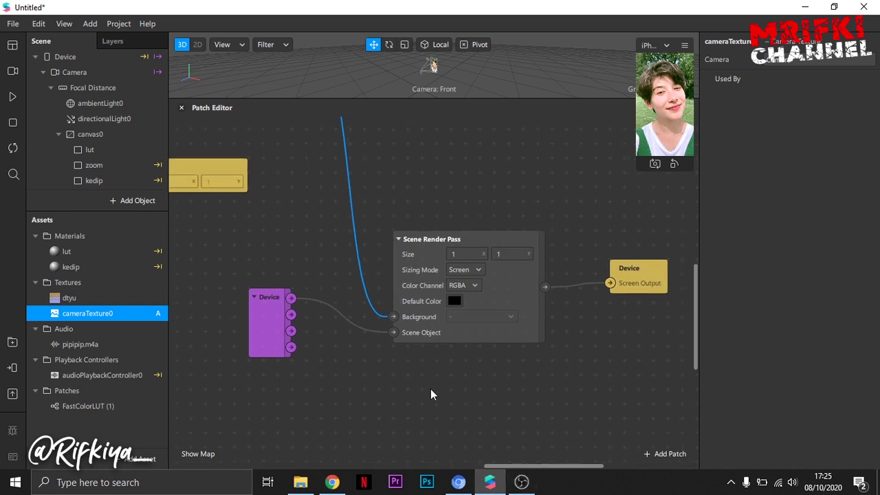
{"action": "scroll", "coordinate": [431, 394], "scroll_direction": "down", "scroll_amount": 2}
{"action": "right_click", "coordinate": [379, 394]}
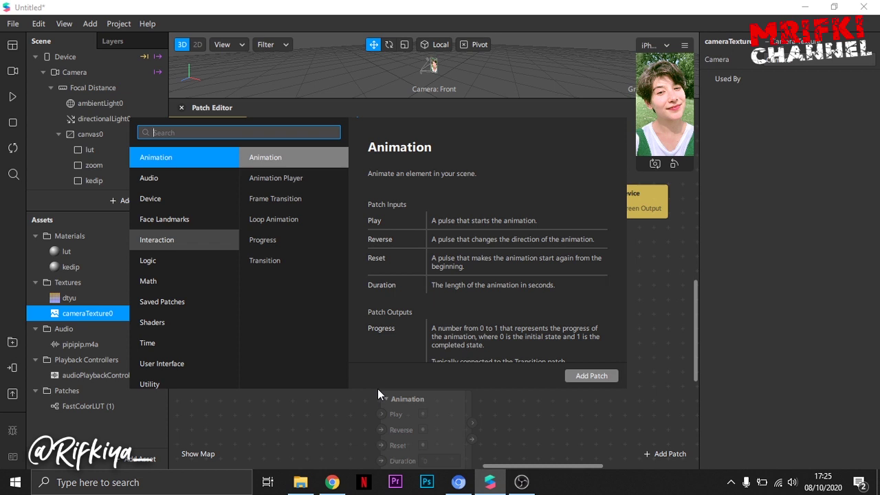
{"action": "type", "text": "lo"}
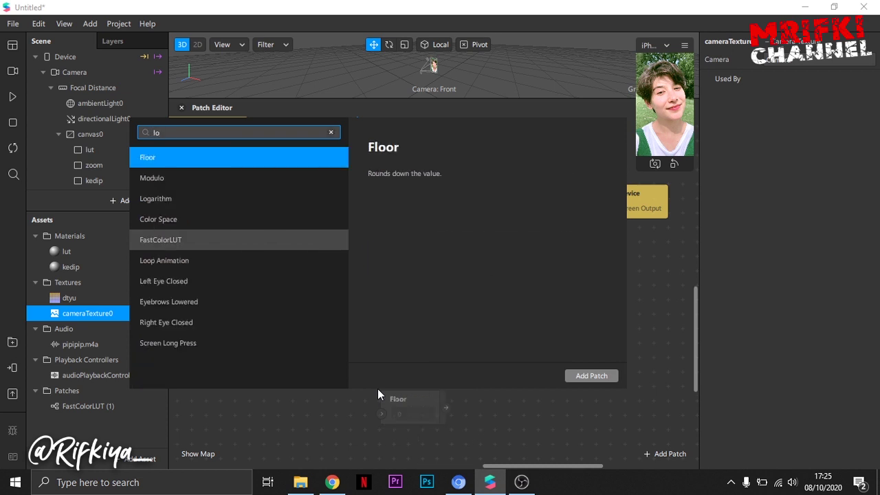
{"action": "left_click", "coordinate": [301, 427]}
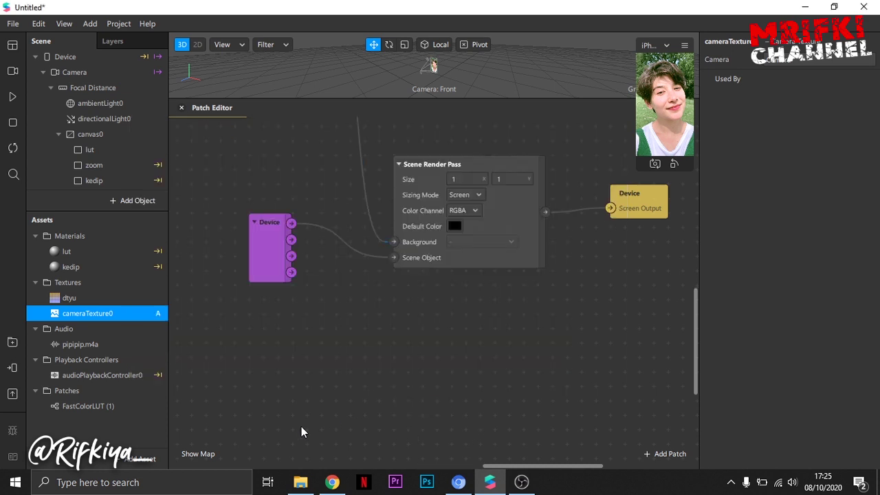
Add a Receiver patch in the empty space below the Scene Render Pass
{"action": "right_click", "coordinate": [353, 351]}
{"action": "type", "text": "re"}
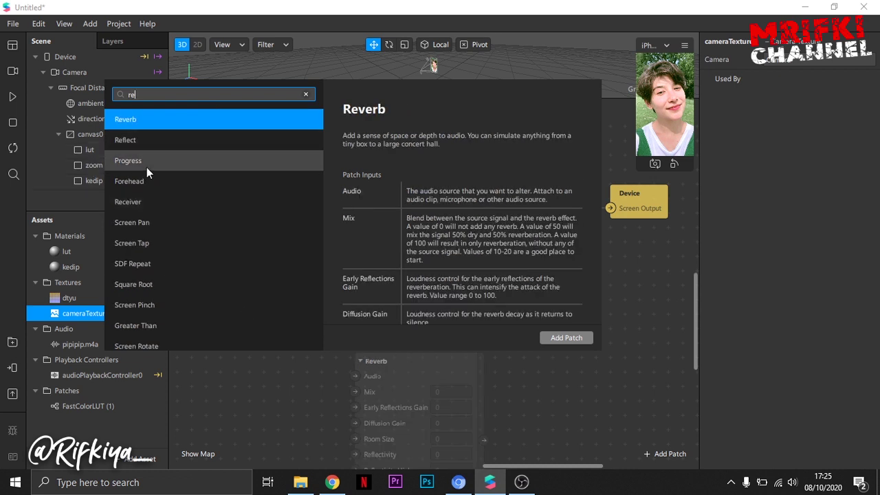
{"action": "type", "text": "c"}
{"action": "left_click", "coordinate": [139, 124]}
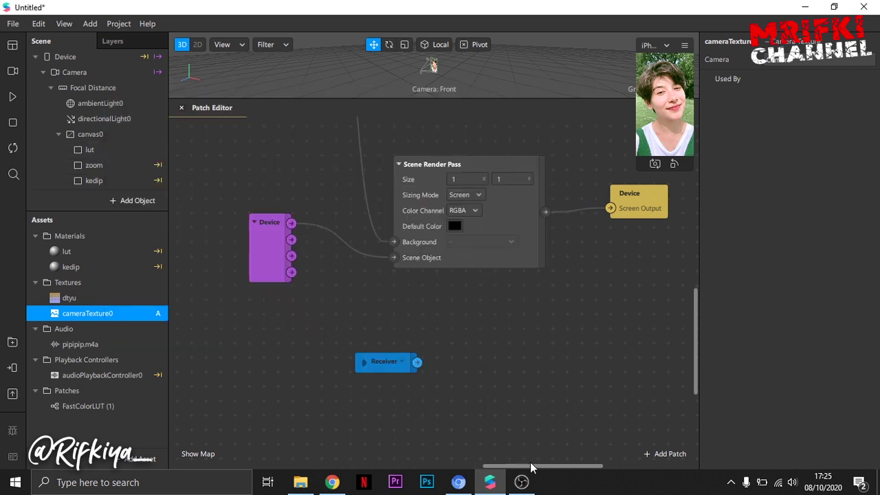
Add a Shader Render Pass patch after the Receiver and detach the Receiver from its Shader input
{"action": "right_click", "coordinate": [457, 380]}
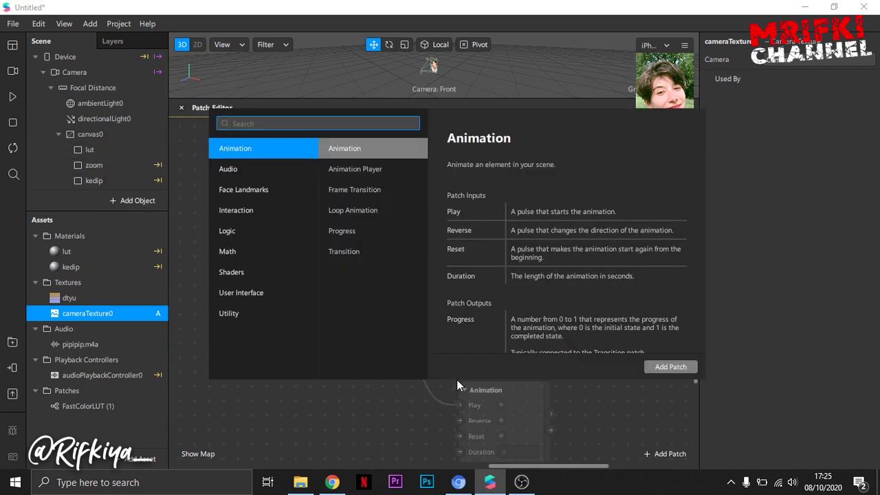
{"action": "type", "text": "ren"}
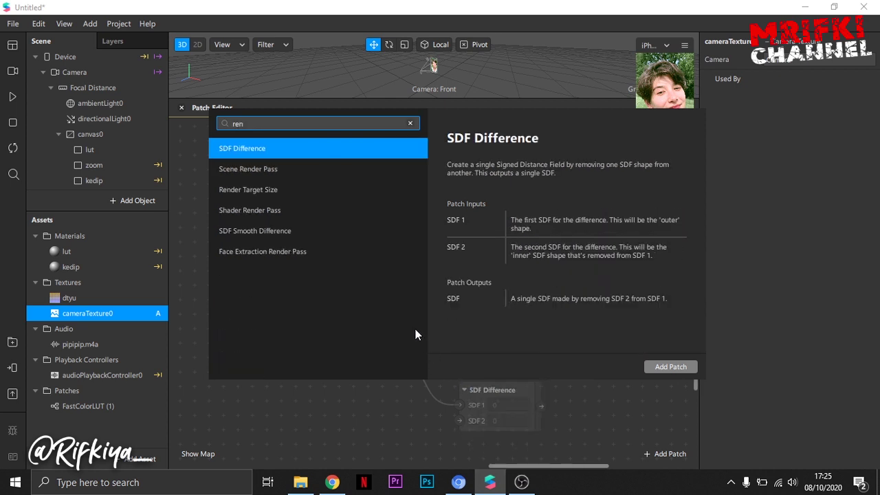
{"action": "left_click", "coordinate": [255, 211]}
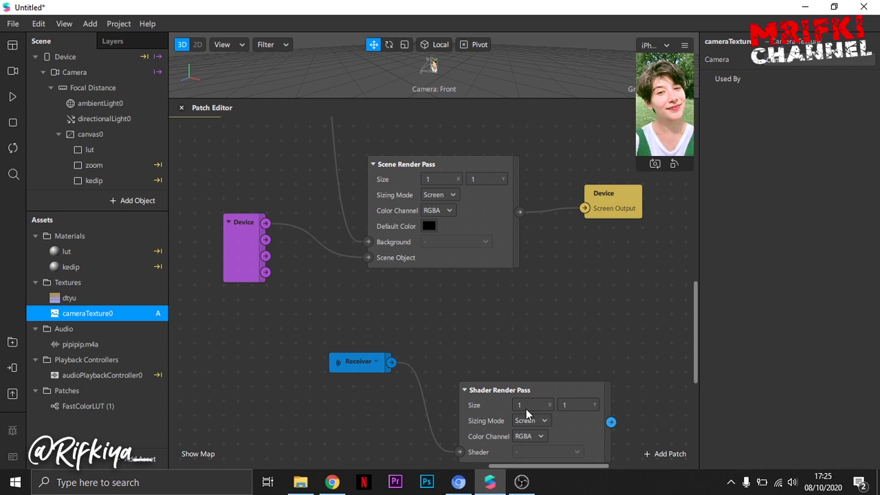
{"action": "left_click_drag", "start_coordinate": [541, 469], "coordinate": [563, 468]}
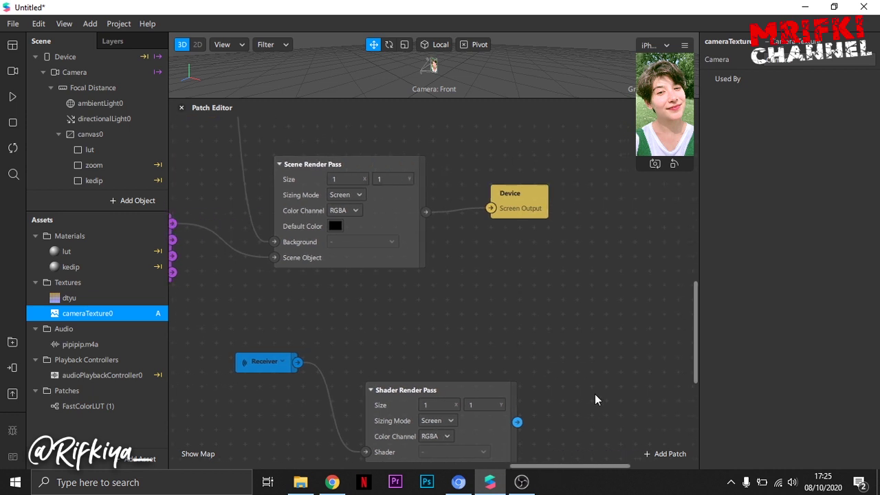
{"action": "scroll", "coordinate": [546, 403], "scroll_direction": "down", "scroll_amount": 1}
{"action": "left_click_drag", "start_coordinate": [366, 422], "coordinate": [352, 421]}
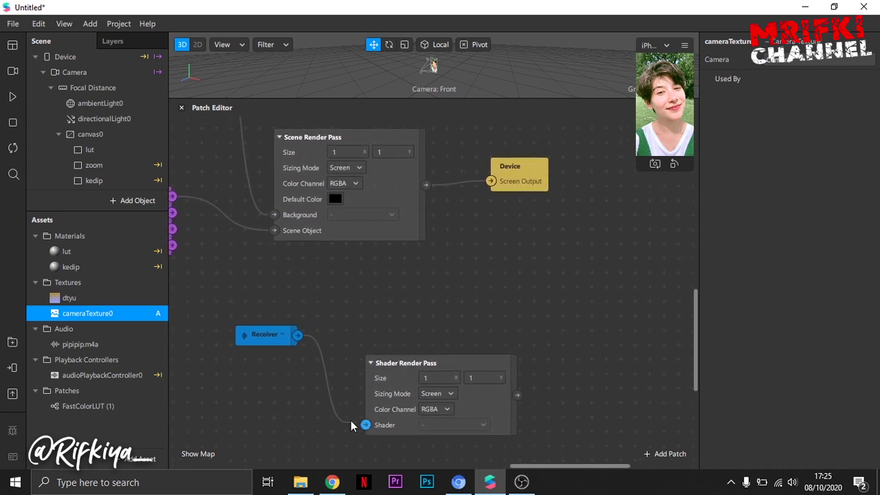
Add a Mix patch and place it between the Receiver and the Shader Render Pass
{"action": "double_click", "coordinate": [356, 372]}
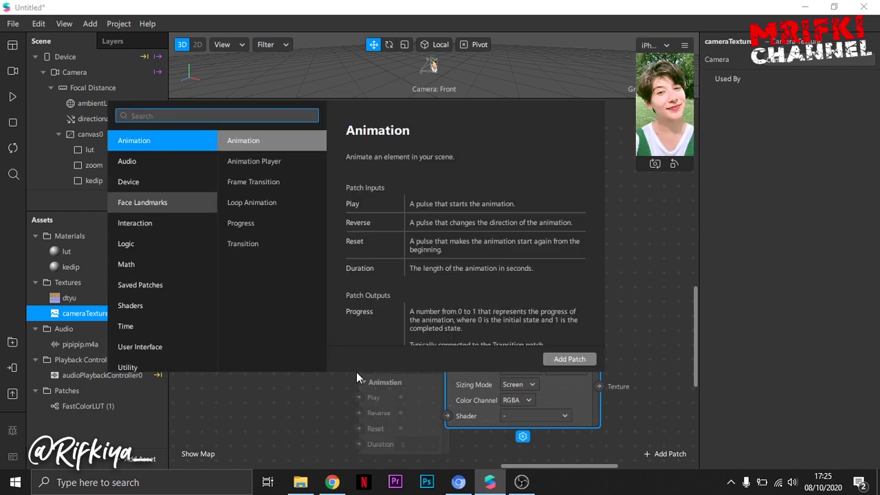
{"action": "type", "text": "mix"}
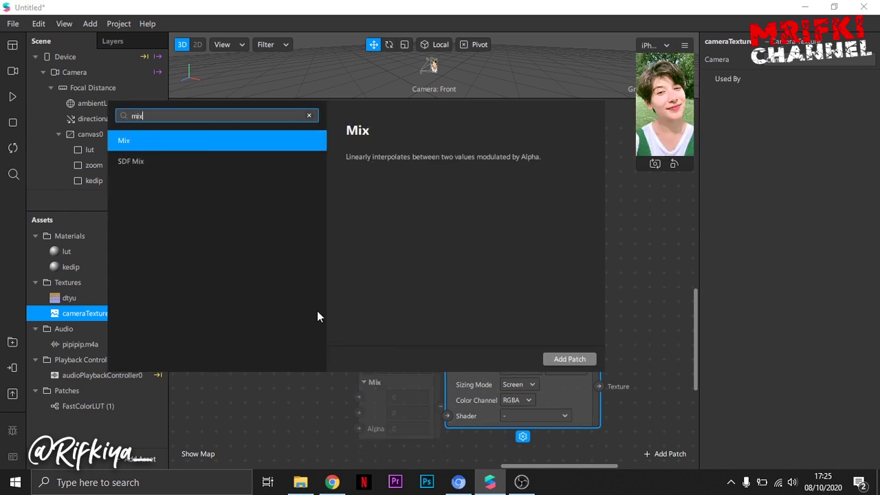
{"action": "double_click", "coordinate": [158, 142]}
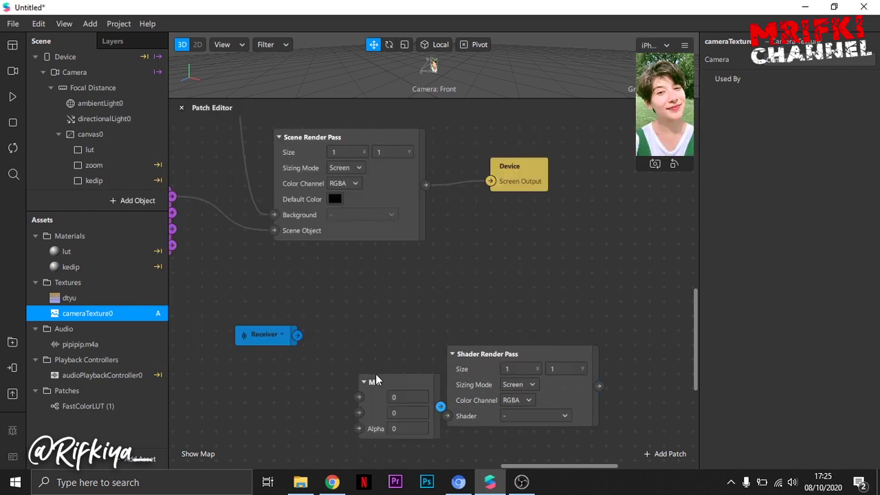
{"action": "left_click_drag", "start_coordinate": [376, 380], "coordinate": [362, 364]}
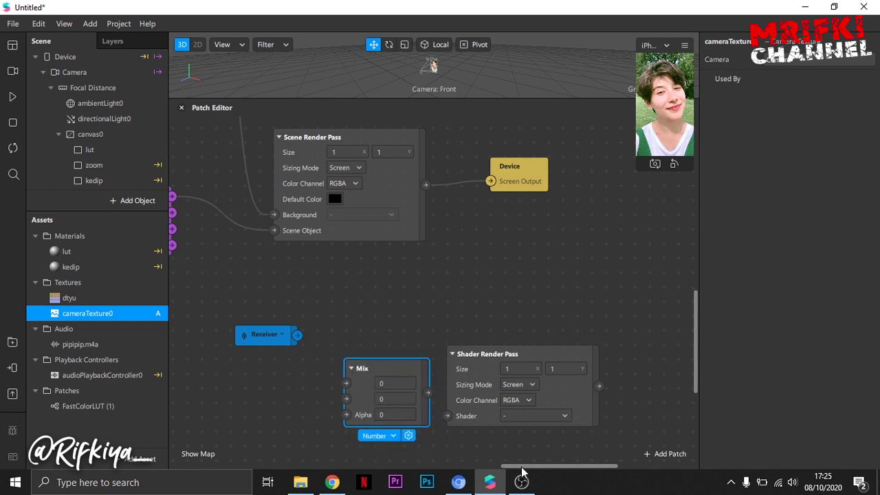
{"action": "left_click_drag", "start_coordinate": [523, 472], "coordinate": [534, 389]}
{"action": "double_click", "coordinate": [520, 365]}
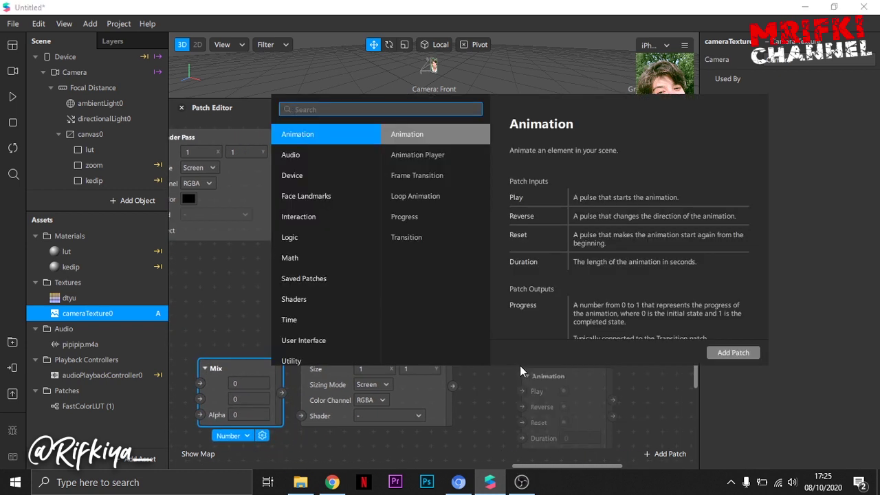
{"action": "type", "text": "ren"}
{"action": "left_click", "coordinate": [489, 415]}
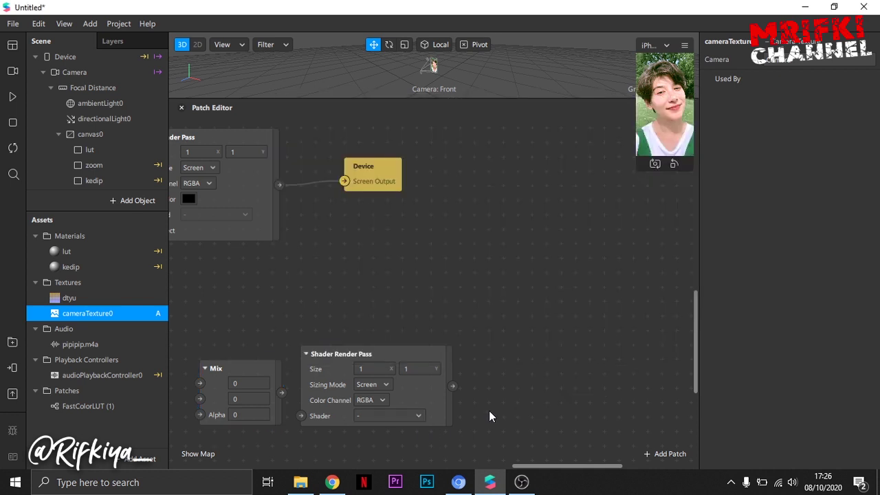
Add a Delay Frame patch and place it after the Shader Render Pass patch
{"action": "double_click", "coordinate": [491, 358]}
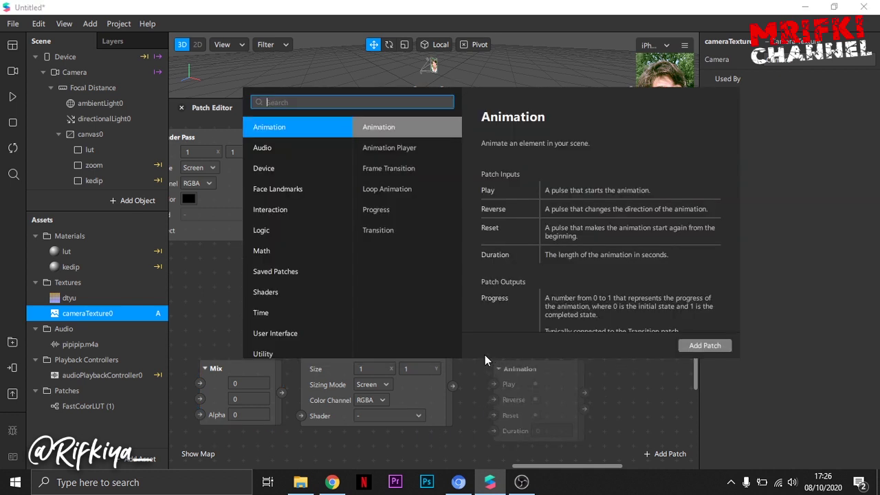
{"action": "type", "text": "de"}
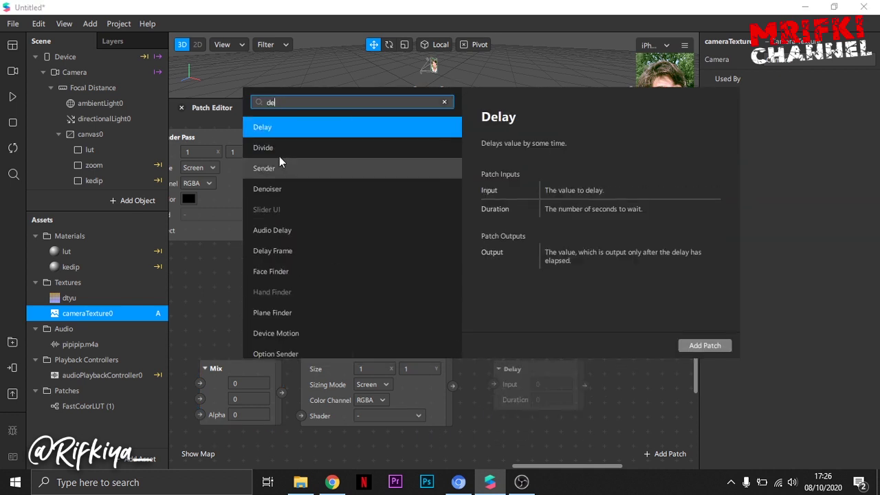
{"action": "double_click", "coordinate": [303, 252]}
{"action": "left_click_drag", "start_coordinate": [515, 382], "coordinate": [526, 321]}
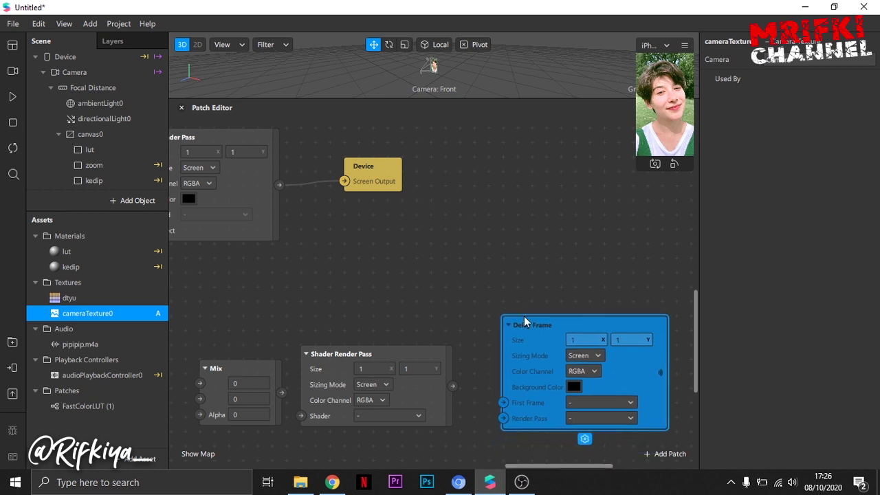
Set the Receiver patch to Delay Frame and connect its output to the Mix patch's second input
{"action": "left_click_drag", "start_coordinate": [540, 469], "coordinate": [485, 455]}
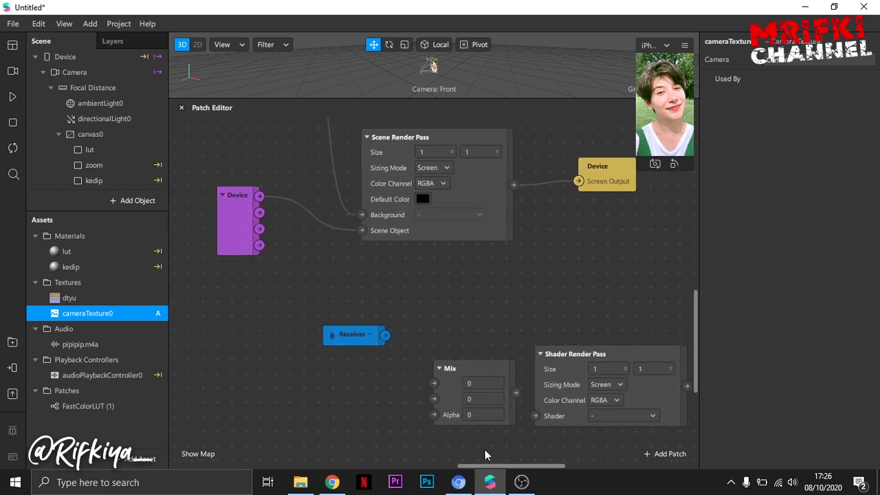
{"action": "left_click", "coordinate": [370, 335]}
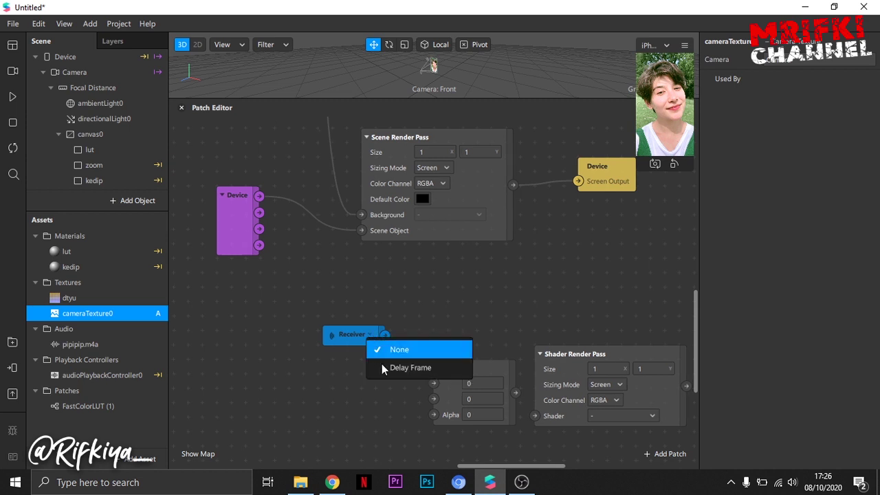
{"action": "left_click", "coordinate": [385, 366]}
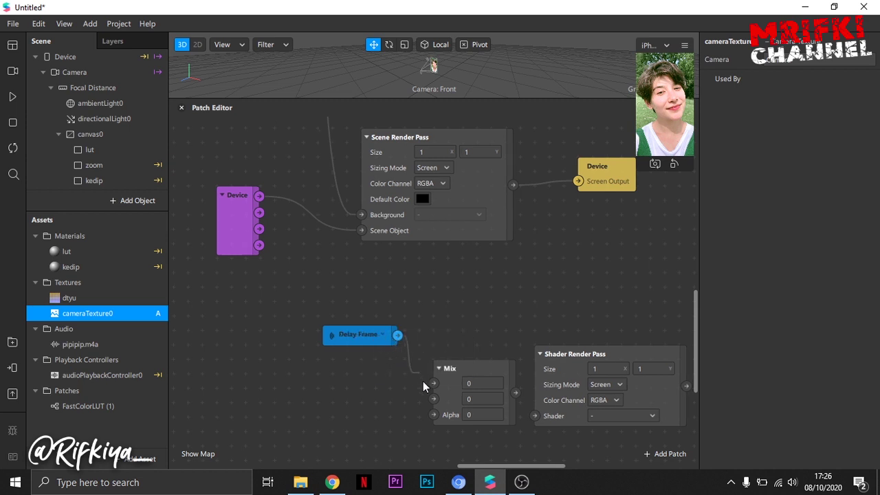
{"action": "left_click_drag", "start_coordinate": [435, 398], "coordinate": [434, 397]}
Connect cameraTexture0's first output to Mix's first input, and the Mix output to the Shader Render Pass's Shader input
{"action": "scroll", "coordinate": [313, 368], "scroll_direction": "up", "scroll_amount": 3}
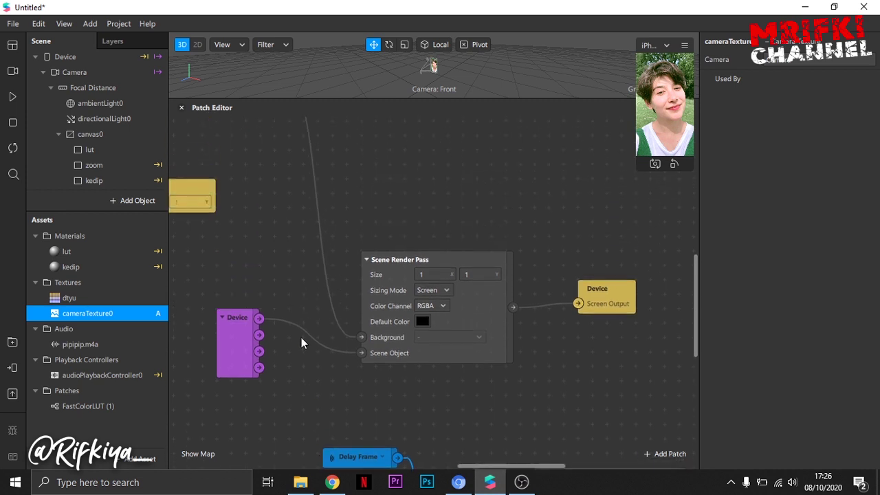
{"action": "scroll", "coordinate": [303, 332], "scroll_direction": "down", "scroll_amount": 1, "text": "ctrl"}
{"action": "scroll", "coordinate": [303, 330], "scroll_direction": "down", "scroll_amount": 2, "text": "ctrl"}
{"action": "scroll", "coordinate": [294, 254], "scroll_direction": "down", "scroll_amount": 6}
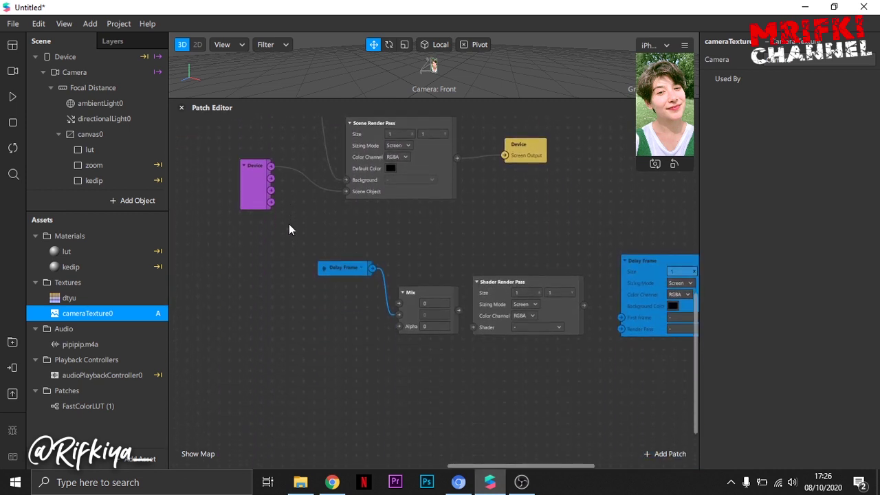
{"action": "scroll", "coordinate": [289, 223], "scroll_direction": "up", "scroll_amount": 1}
{"action": "scroll", "coordinate": [289, 229], "scroll_direction": "up", "scroll_amount": 5}
{"action": "left_click_drag", "start_coordinate": [273, 238], "coordinate": [277, 343]}
{"action": "scroll", "coordinate": [381, 312], "scroll_direction": "down", "scroll_amount": 5}
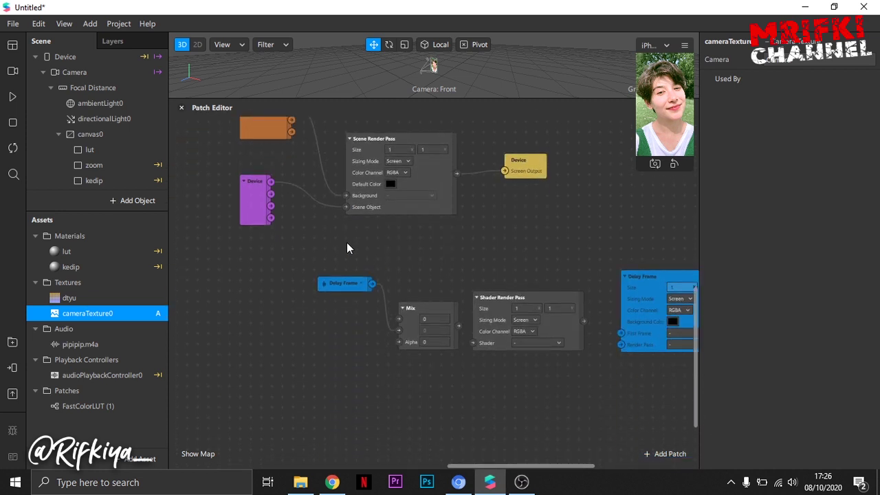
{"action": "scroll", "coordinate": [346, 242], "scroll_direction": "up", "scroll_amount": 1}
{"action": "scroll", "coordinate": [343, 242], "scroll_direction": "up", "scroll_amount": 2, "text": "ctrl"}
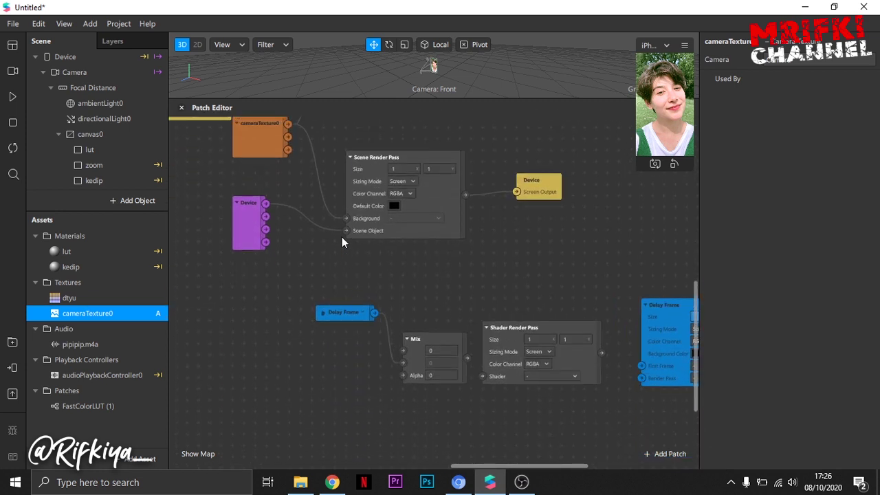
{"action": "scroll", "coordinate": [289, 158], "scroll_direction": "up", "scroll_amount": 1}
{"action": "left_click_drag", "start_coordinate": [280, 121], "coordinate": [411, 379]}
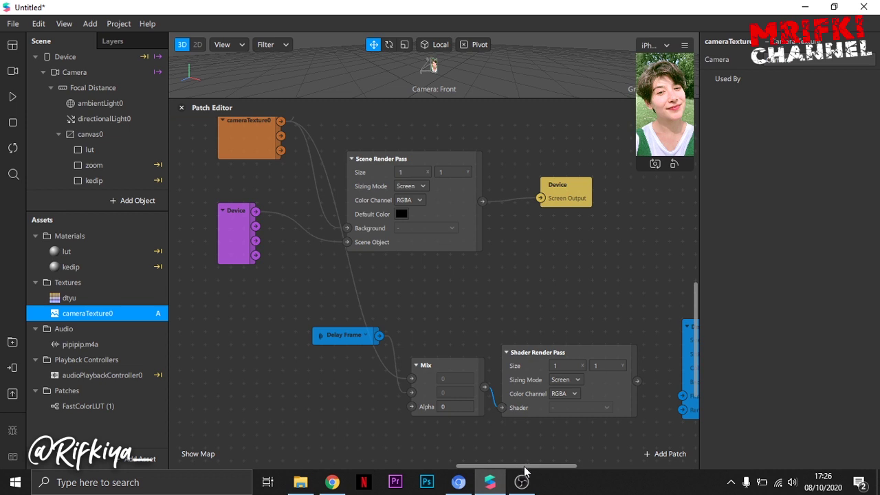
Connect the Shader Render Pass output to Delay Frame's Render Pass input and cameraTexture0's first output to its First Frame input
{"action": "scroll", "coordinate": [548, 468], "scroll_direction": "right", "scroll_amount": 5}
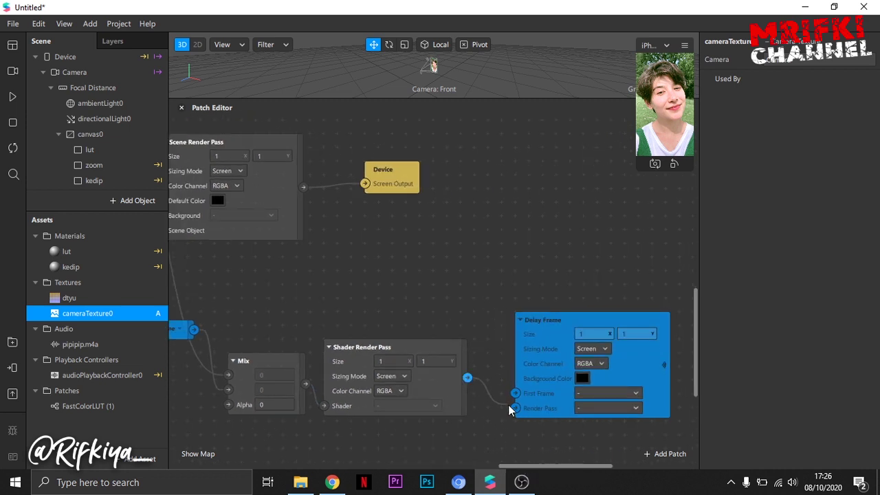
{"action": "left_click_drag", "start_coordinate": [516, 411], "coordinate": [515, 409]}
{"action": "left_click_drag", "start_coordinate": [533, 469], "coordinate": [497, 456]}
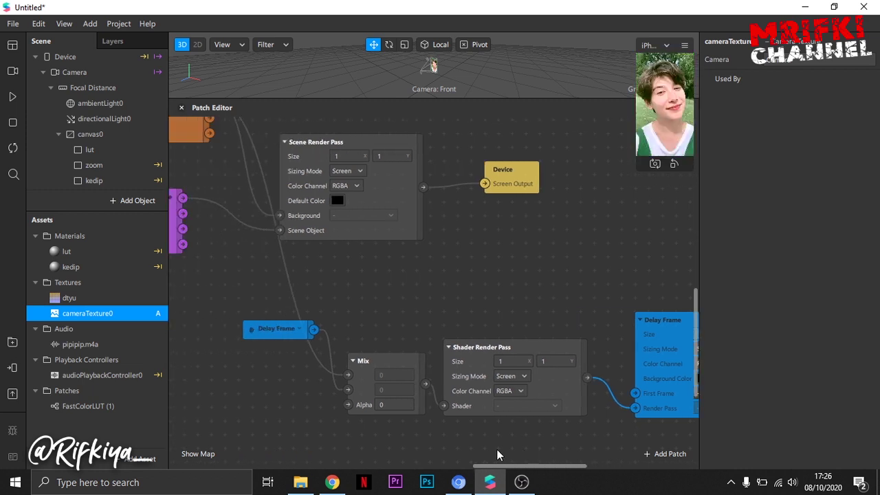
{"action": "left_click_drag", "start_coordinate": [245, 140], "coordinate": [674, 398]}
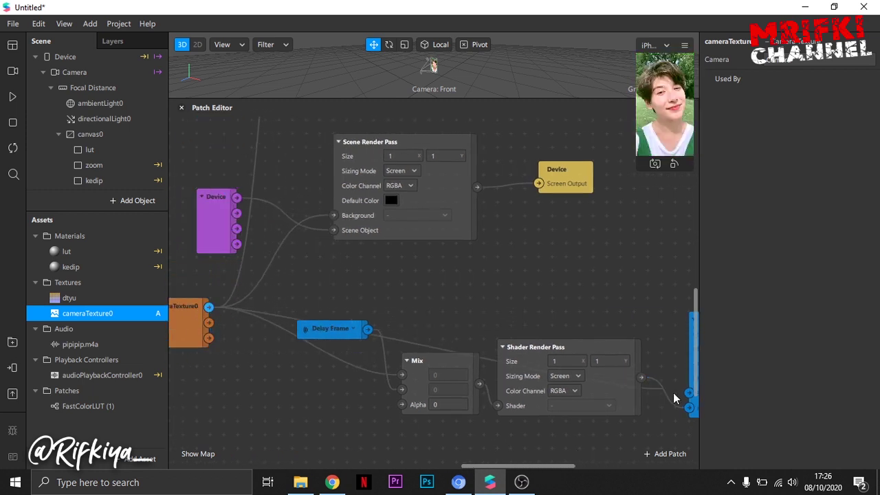
{"action": "left_click_drag", "start_coordinate": [555, 467], "coordinate": [605, 467]}
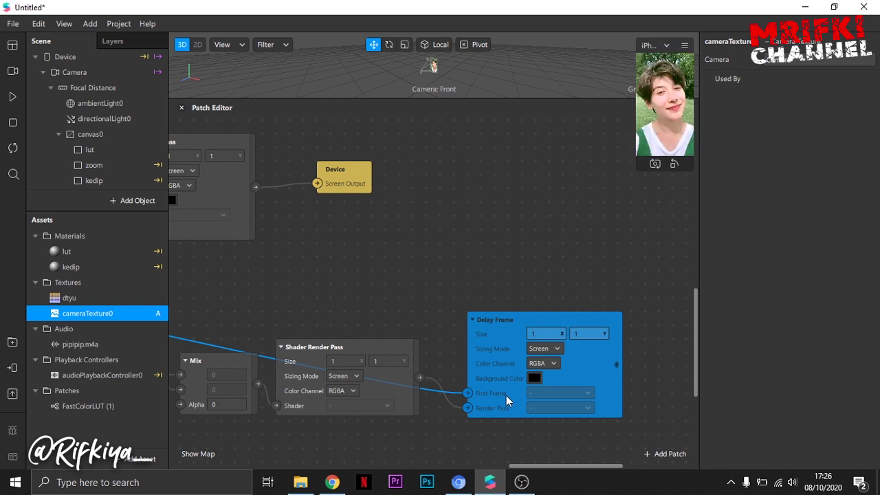
{"action": "left_click_drag", "start_coordinate": [550, 467], "coordinate": [526, 466]}
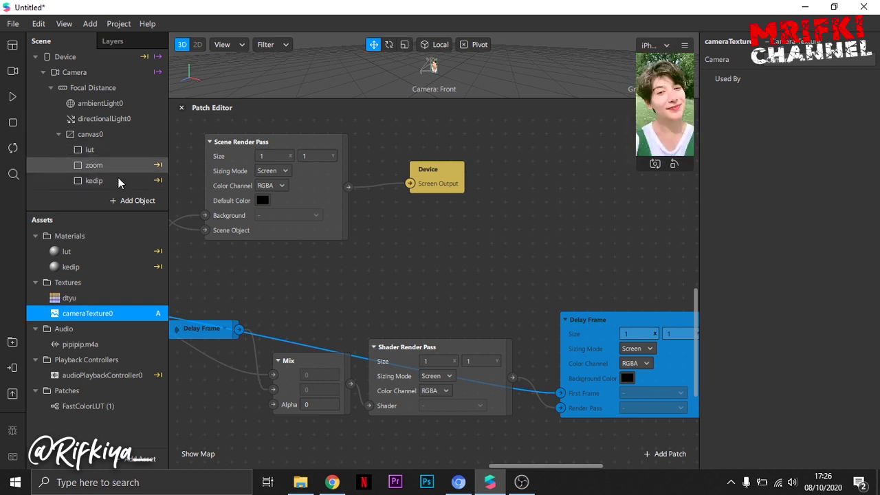
{"action": "left_click", "coordinate": [98, 253]}
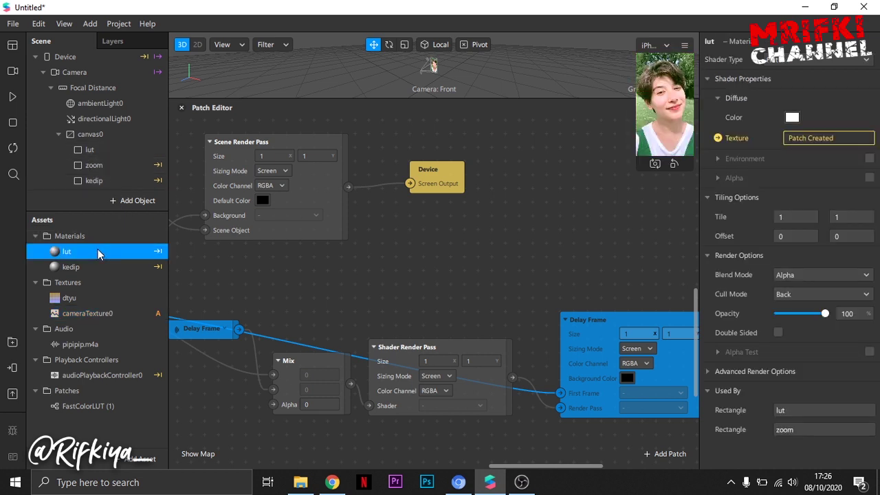
{"action": "left_click", "coordinate": [99, 269]}
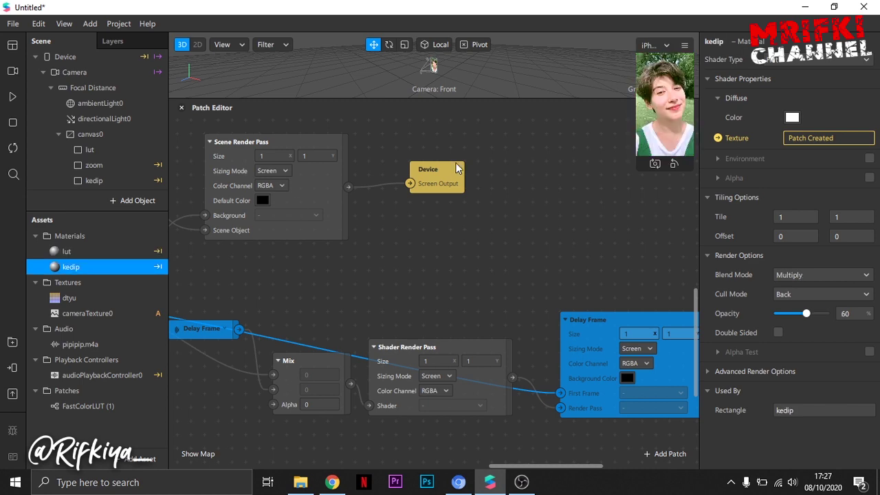
{"action": "left_click", "coordinate": [719, 138]}
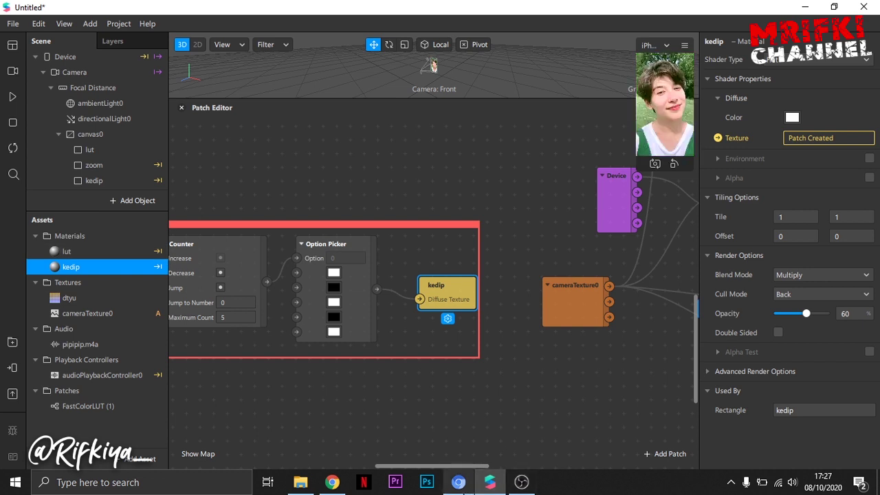
{"action": "left_click_drag", "start_coordinate": [444, 467], "coordinate": [580, 473]}
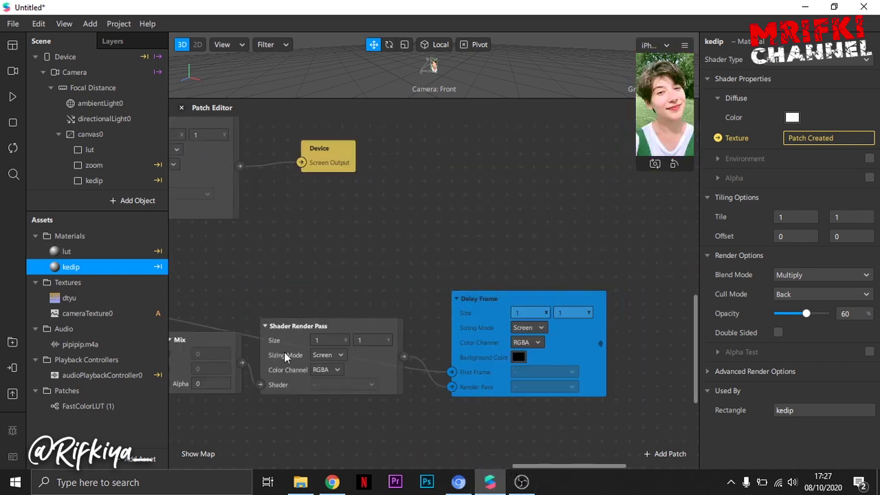
Locate the lut material's texture patch and move it with FastColorLUT above the Delay Frame patch
{"action": "left_click", "coordinate": [66, 252]}
{"action": "left_click", "coordinate": [719, 139]}
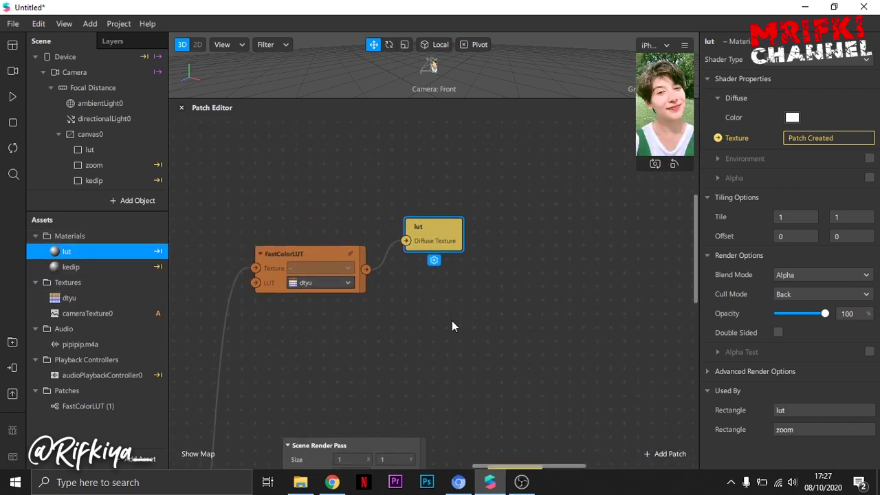
{"action": "scroll", "coordinate": [442, 325], "scroll_direction": "down", "scroll_amount": 3}
{"action": "left_click_drag", "start_coordinate": [353, 251], "coordinate": [483, 314]}
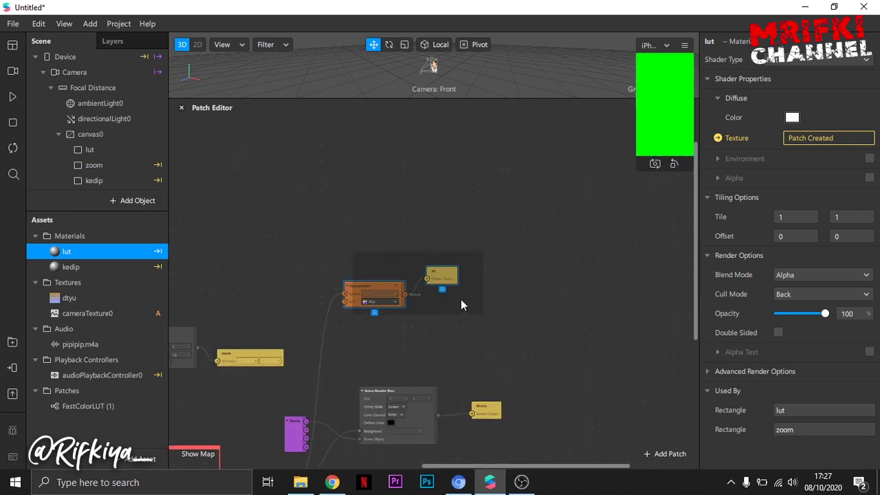
{"action": "left_click_drag", "start_coordinate": [455, 284], "coordinate": [606, 452]}
{"action": "left_click", "coordinate": [581, 394]}
Connect the Shader Render Pass output to FastColorLUT's Texture input in place of the cameraTexture0 connection
{"action": "scroll", "coordinate": [581, 394], "scroll_direction": "down", "scroll_amount": 1}
{"action": "scroll", "coordinate": [581, 393], "scroll_direction": "down", "scroll_amount": 3}
{"action": "scroll", "coordinate": [533, 388], "scroll_direction": "up", "scroll_amount": 3, "text": "ctrl"}
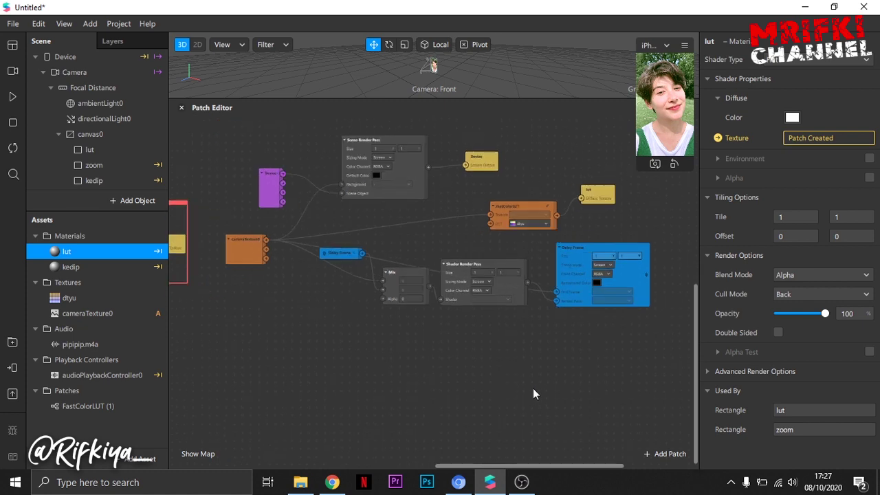
{"action": "scroll", "coordinate": [510, 356], "scroll_direction": "up", "scroll_amount": 3, "text": "ctrl"}
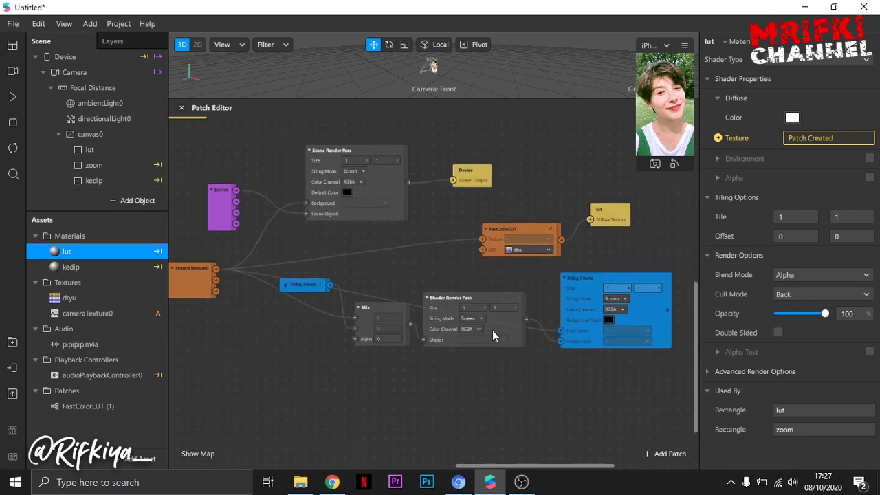
{"action": "scroll", "coordinate": [531, 346], "scroll_direction": "up", "scroll_amount": 2, "text": "ctrl"}
{"action": "scroll", "coordinate": [531, 346], "scroll_direction": "up", "scroll_amount": 1, "text": "ctrl"}
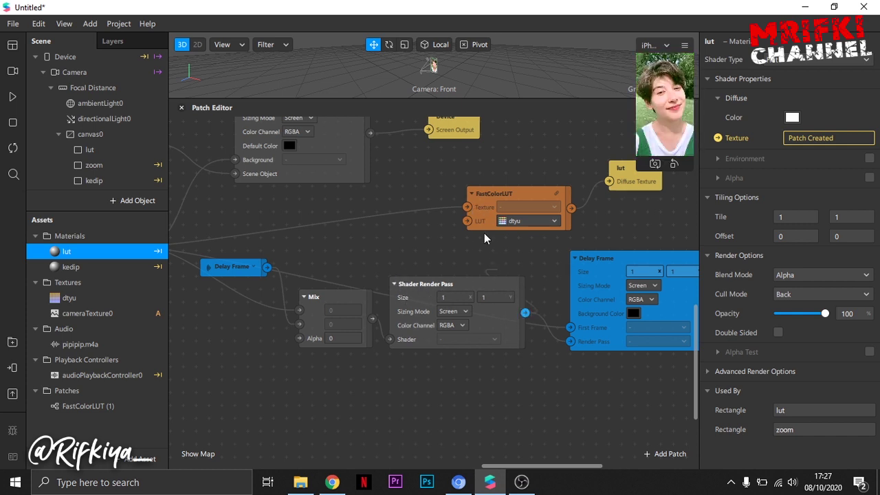
{"action": "left_click_drag", "start_coordinate": [484, 233], "coordinate": [471, 207]}
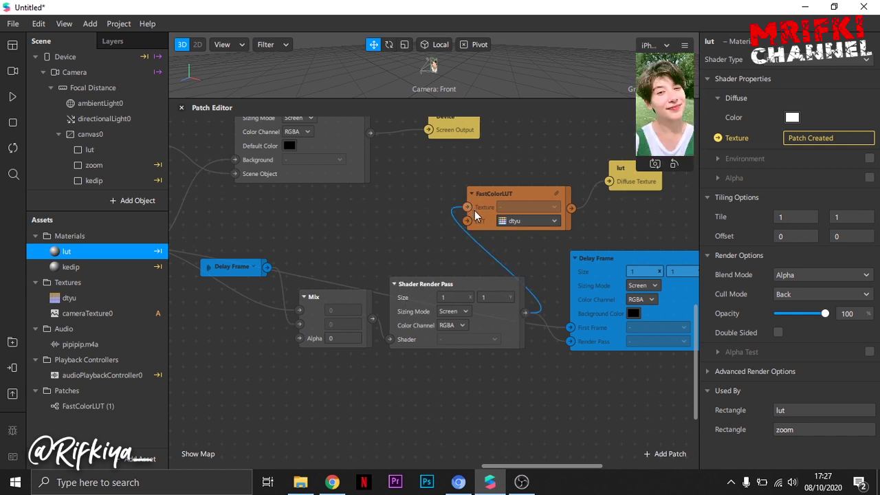
{"action": "left_click", "coordinate": [624, 210]}
Move the Shader Render Pass, Mix and Delay Frame receiver patches down so they line up in one row
{"action": "mouse_move", "coordinate": [561, 464]}
{"action": "left_mouse_down"}
{"action": "mouse_move", "coordinate": [534, 459]}
{"action": "mouse_move", "coordinate": [549, 459]}
{"action": "left_mouse_up"}
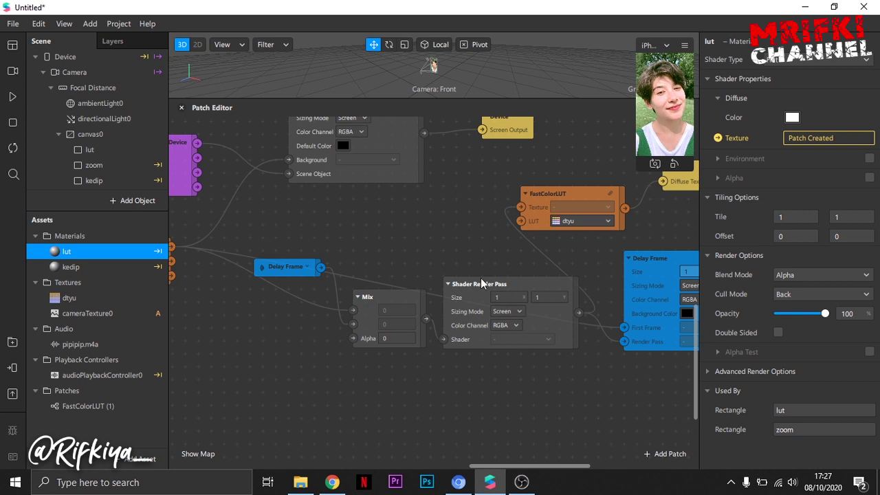
{"action": "left_click_drag", "start_coordinate": [481, 284], "coordinate": [481, 335]}
{"action": "left_click", "coordinate": [372, 333]}
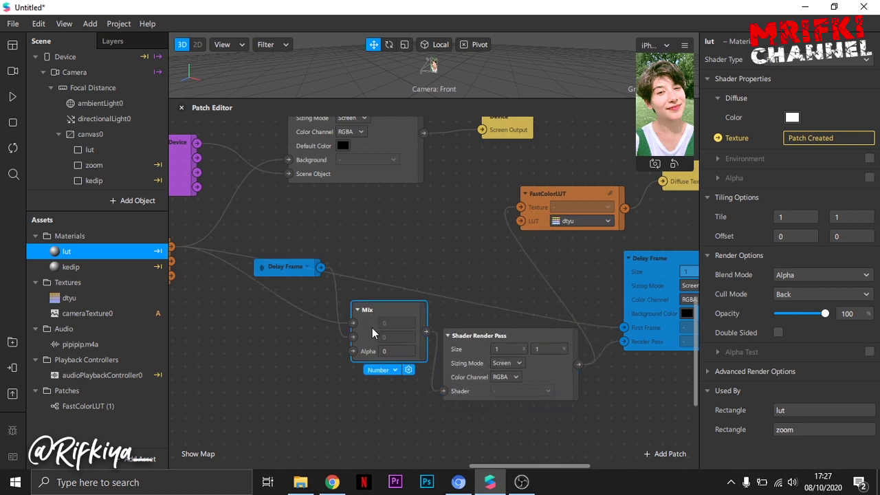
{"action": "left_click_drag", "start_coordinate": [372, 333], "coordinate": [374, 358]}
{"action": "left_click_drag", "start_coordinate": [289, 271], "coordinate": [271, 362]}
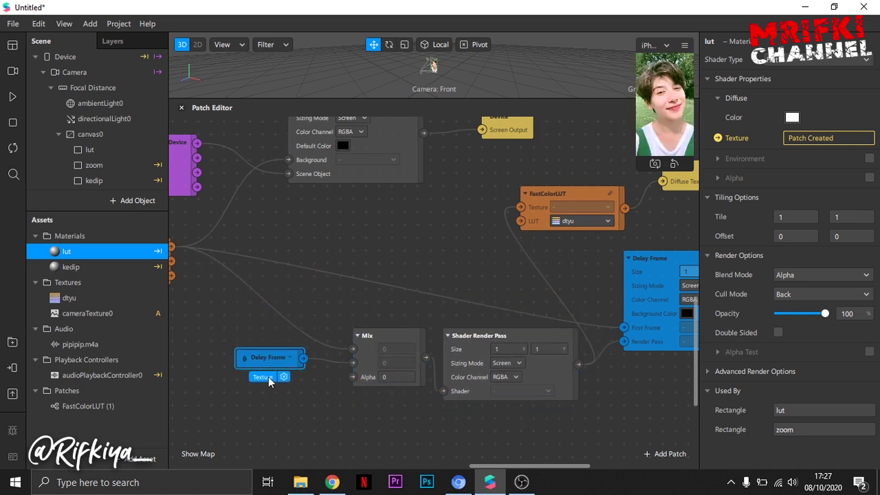
Place FastColorLUT and lut after the Shader Render Pass and move the large Delay Frame patch above them
{"action": "left_click_drag", "start_coordinate": [574, 231], "coordinate": [651, 426]}
{"action": "left_click_drag", "start_coordinate": [561, 468], "coordinate": [590, 470]}
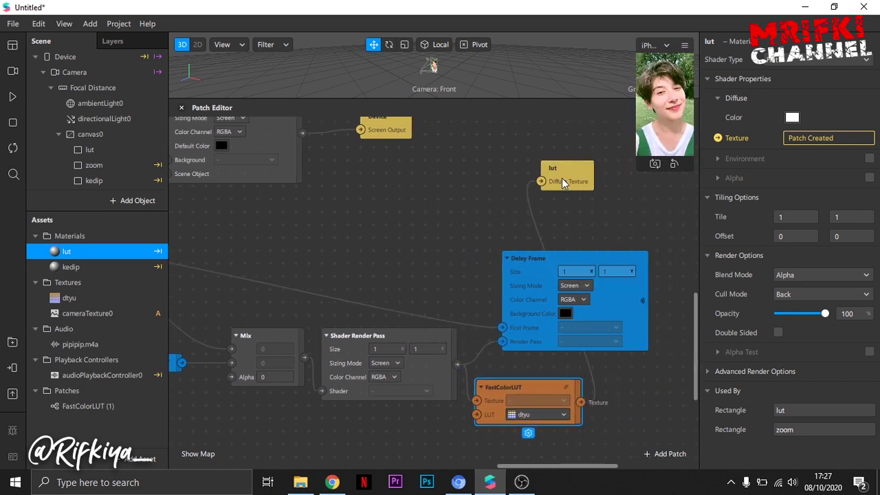
{"action": "left_click_drag", "start_coordinate": [562, 182], "coordinate": [616, 383]}
{"action": "left_click_drag", "start_coordinate": [507, 266], "coordinate": [428, 200]}
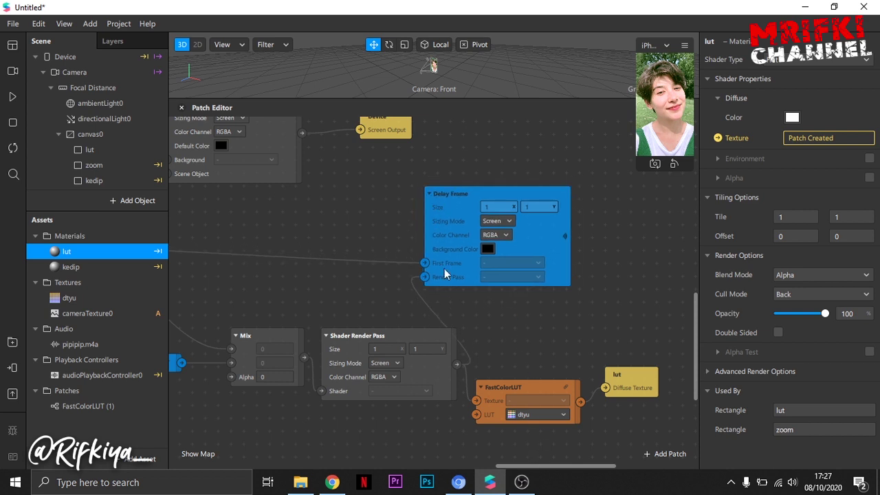
{"action": "left_click_drag", "start_coordinate": [444, 274], "coordinate": [483, 275]}
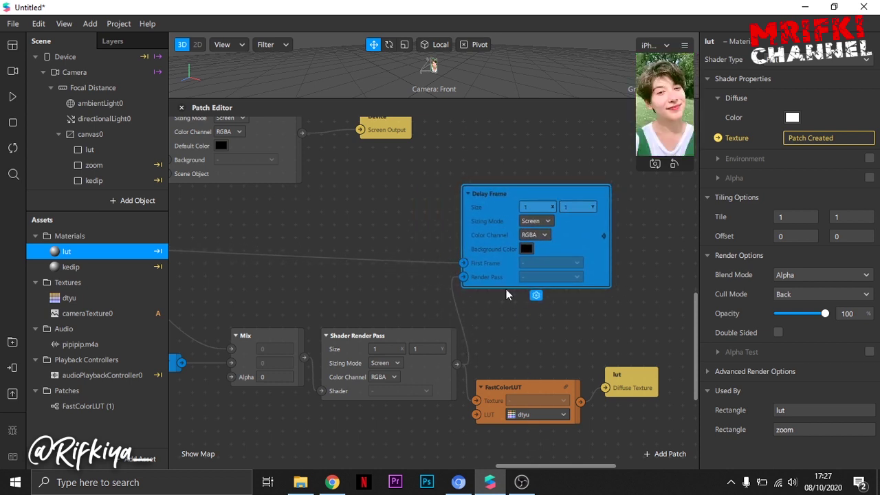
{"action": "left_click_drag", "start_coordinate": [558, 467], "coordinate": [509, 467]}
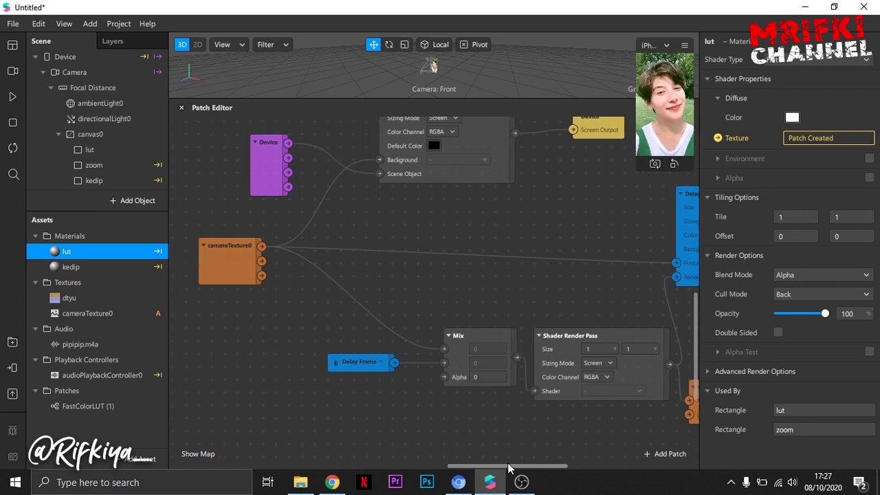
{"action": "scroll", "coordinate": [499, 410], "scroll_direction": "down", "scroll_amount": 2}
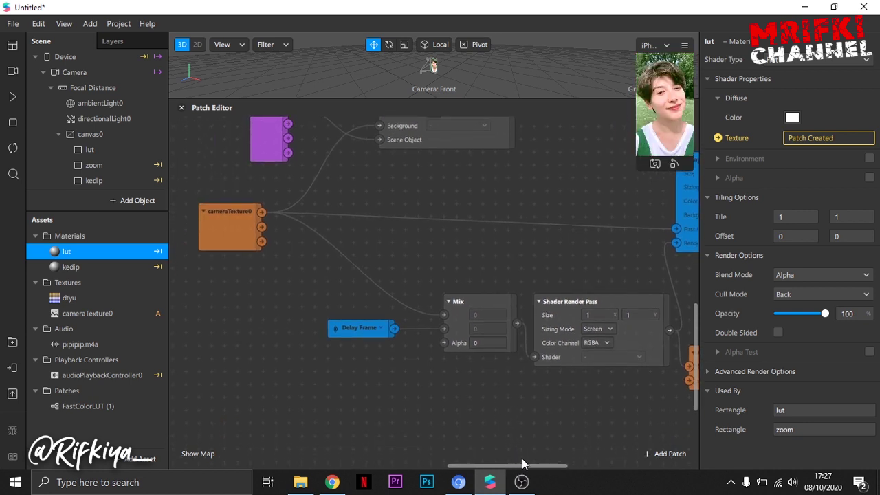
{"action": "left_click_drag", "start_coordinate": [529, 473], "coordinate": [430, 455]}
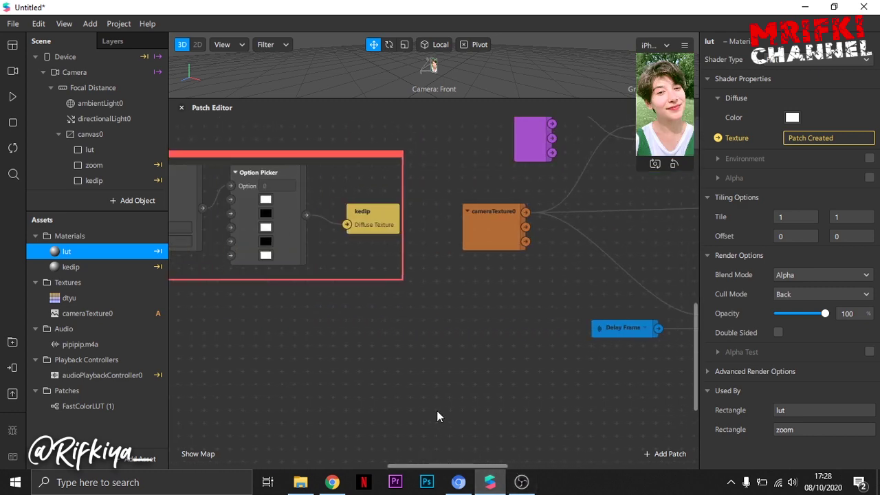
Add a Loop Animation patch and place it below the Delay Frame receiver
{"action": "double_click", "coordinate": [437, 415]}
{"action": "type", "text": "lo"}
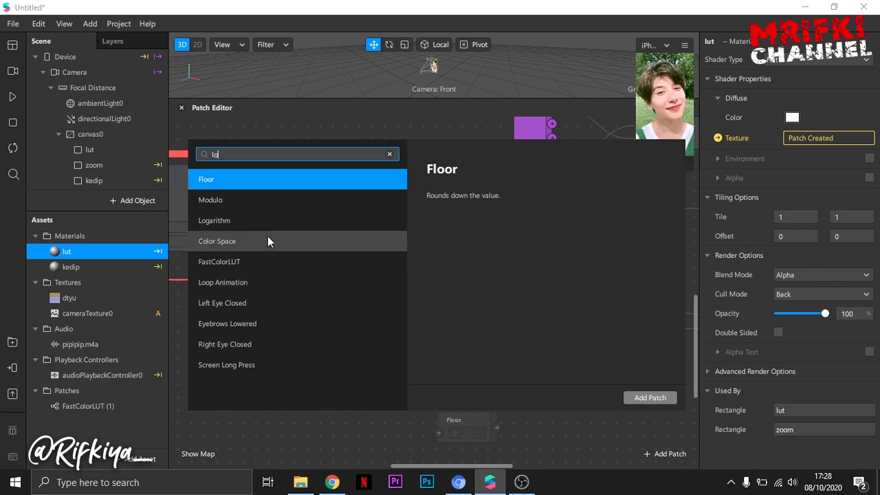
{"action": "left_click", "coordinate": [268, 282]}
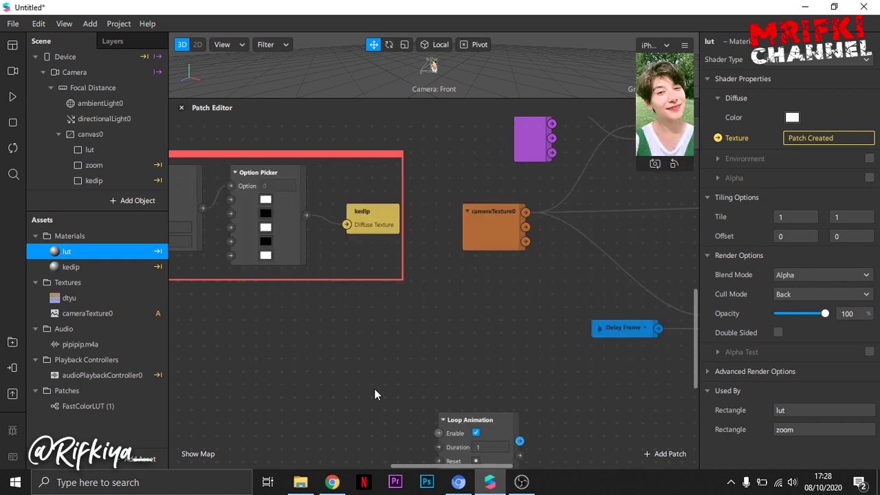
{"action": "left_click_drag", "start_coordinate": [492, 429], "coordinate": [545, 399]}
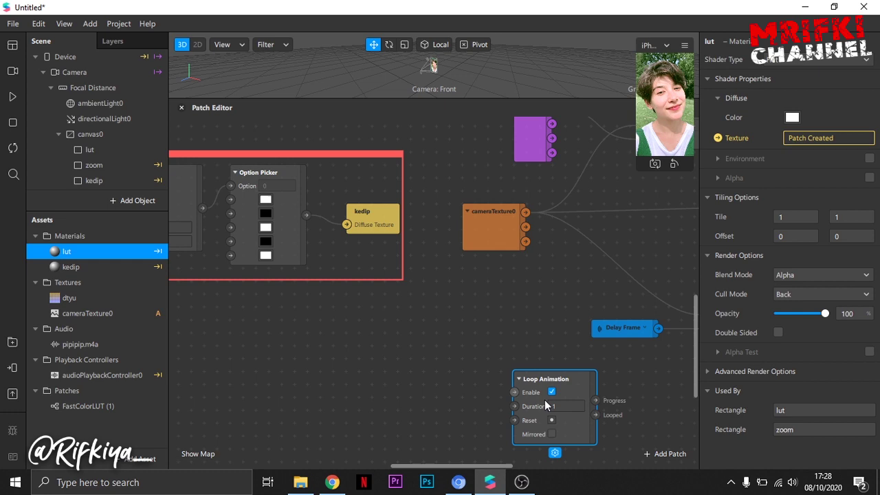
Add a Switch patch and connect its output to the new Loop Animation's Enable input
{"action": "double_click", "coordinate": [440, 411]}
{"action": "type", "text": "sw"}
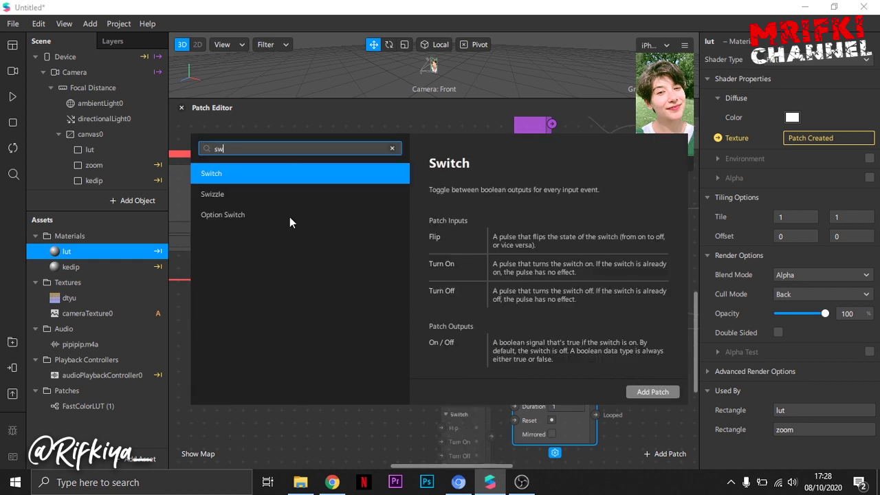
{"action": "left_click", "coordinate": [222, 169]}
{"action": "left_click_drag", "start_coordinate": [460, 415], "coordinate": [514, 393]}
Add a second Switch patch whose Flip input is driven by the Loop Animation's Looped output
{"action": "left_click", "coordinate": [548, 466]}
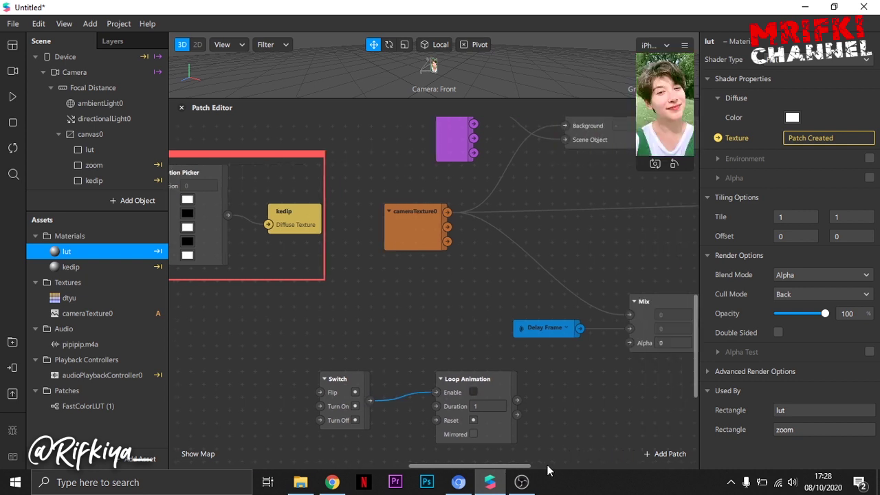
{"action": "left_click", "coordinate": [548, 469]}
{"action": "left_click", "coordinate": [364, 422]}
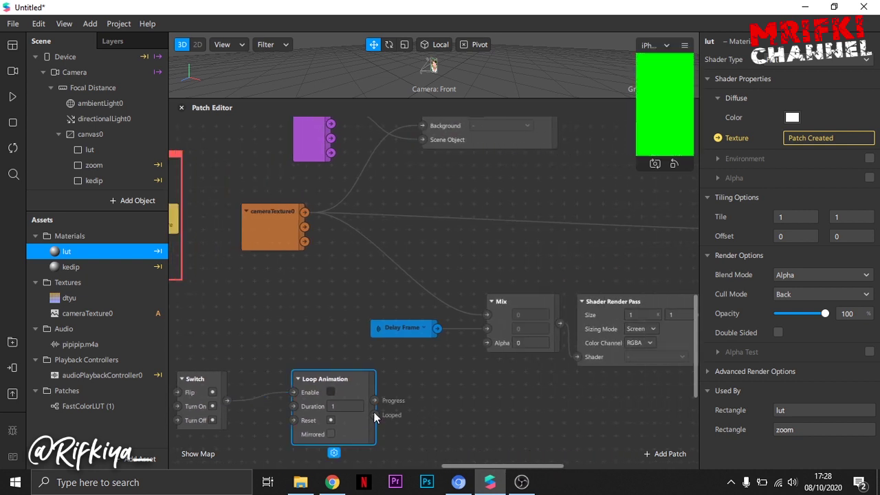
{"action": "left_click_drag", "start_coordinate": [374, 415], "coordinate": [416, 393]}
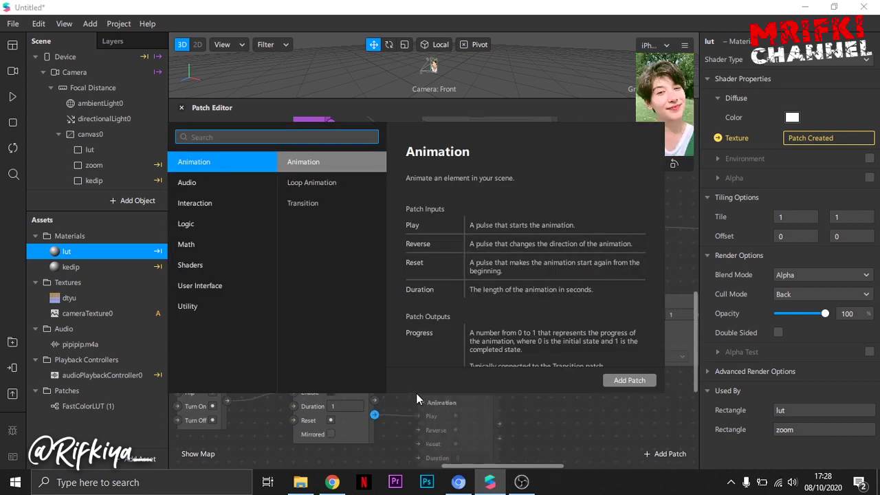
{"action": "type", "text": "sw"}
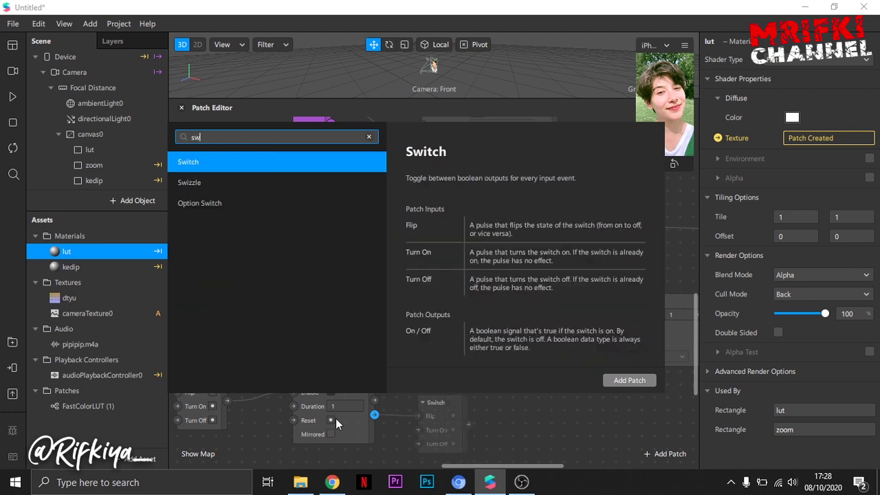
{"action": "left_click", "coordinate": [203, 163]}
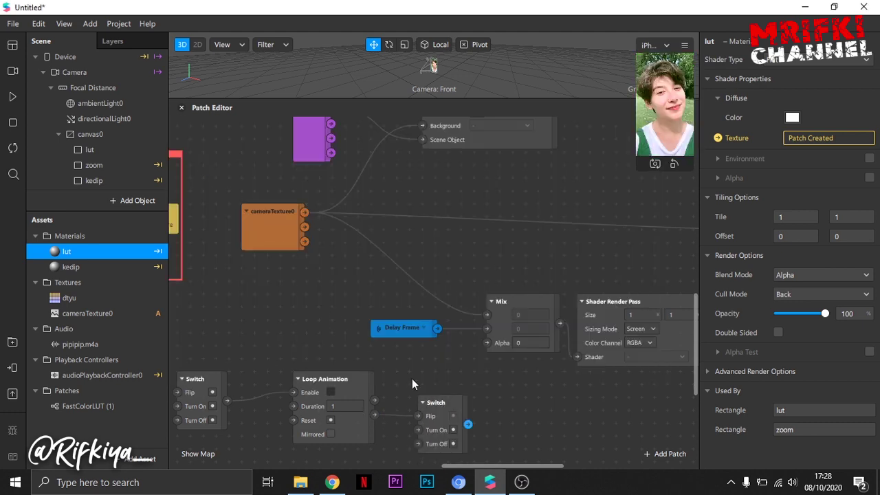
Feed the second Switch into a new Delay patch and the Delay's output into a new Pulse patch
{"action": "left_click_drag", "start_coordinate": [468, 424], "coordinate": [487, 400]}
{"action": "type", "text": "de"}
{"action": "left_click", "coordinate": [275, 184]}
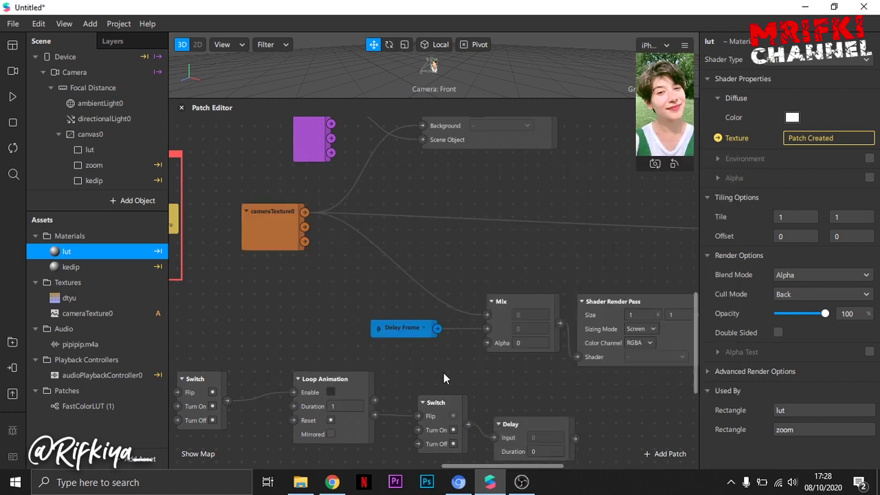
{"action": "scroll", "coordinate": [495, 466], "scroll_direction": "right", "scroll_amount": 5}
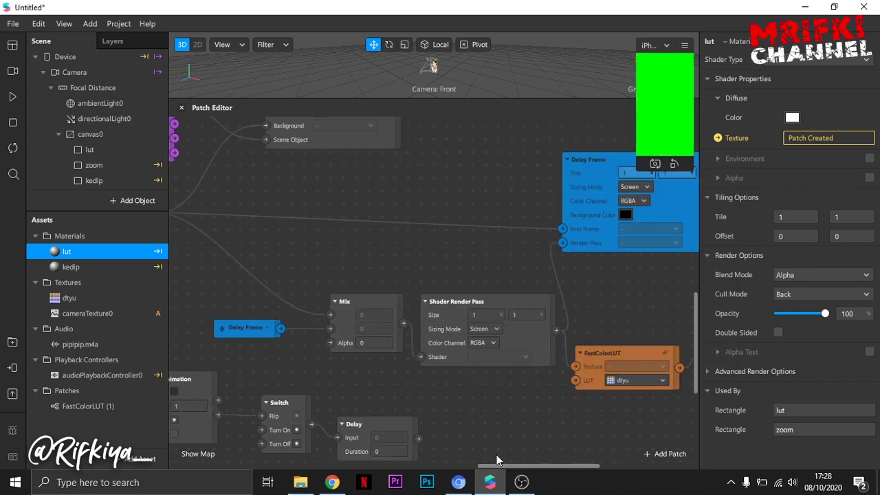
{"action": "left_click_drag", "start_coordinate": [418, 438], "coordinate": [443, 427]}
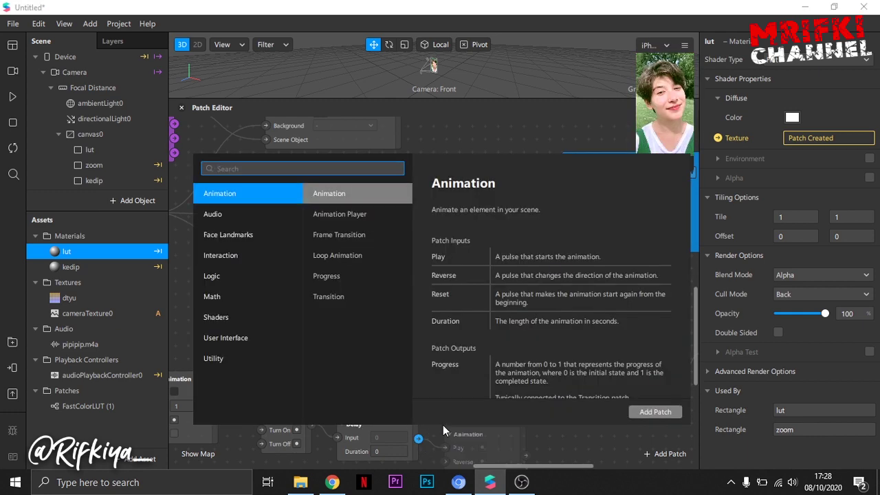
{"action": "type", "text": "pul"}
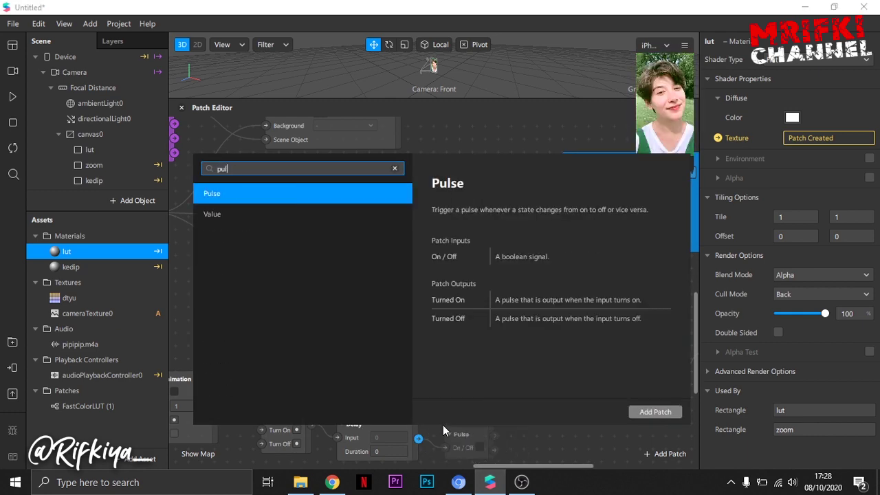
{"action": "double_click", "coordinate": [226, 195]}
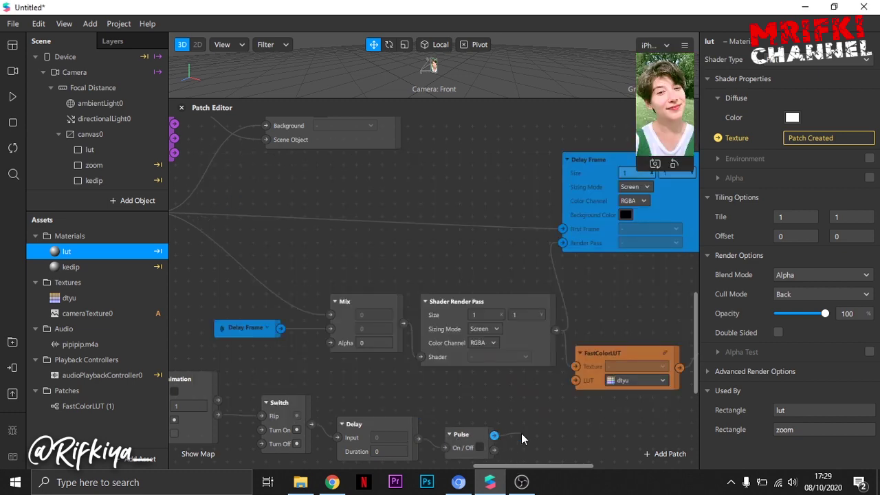
Add a third Switch patch with its Flip input driven by the Pulse's Turned On output
{"action": "left_click_drag", "start_coordinate": [521, 433], "coordinate": [521, 433]}
{"action": "type", "text": "swi"}
{"action": "double_click", "coordinate": [311, 203]}
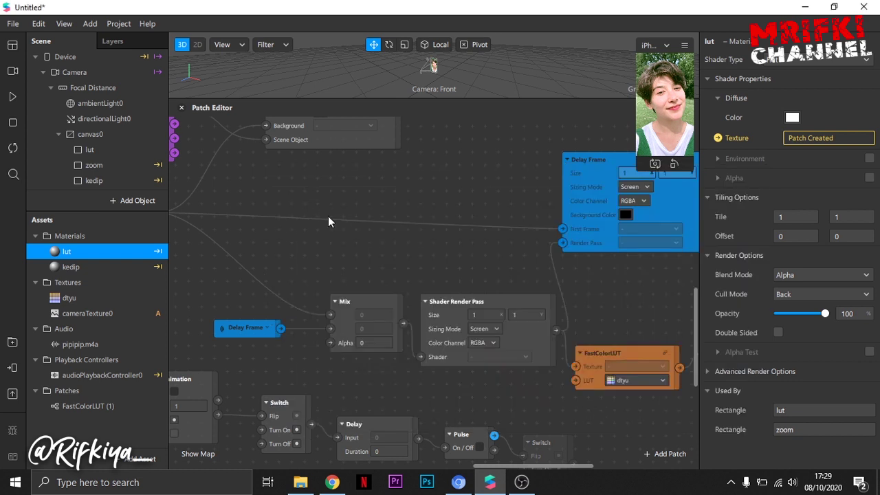
{"action": "scroll", "coordinate": [569, 406], "scroll_direction": "down", "scroll_amount": 1}
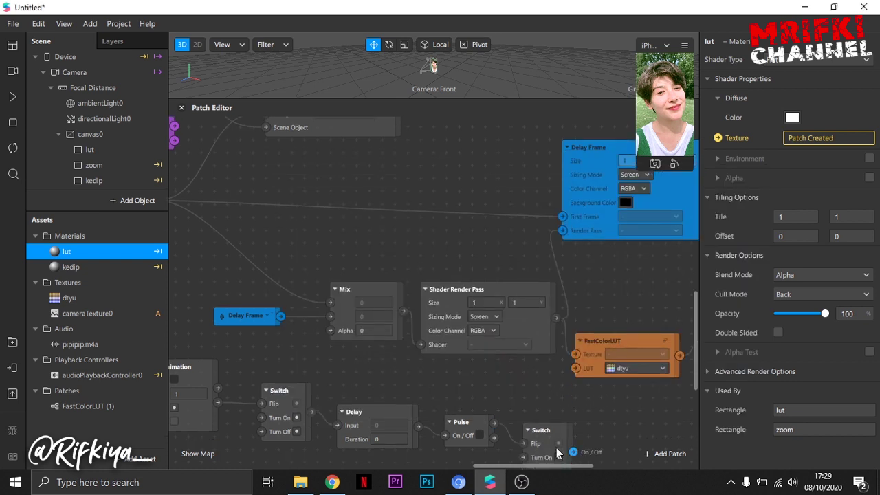
{"action": "scroll", "coordinate": [543, 388], "scroll_direction": "down", "scroll_amount": 1}
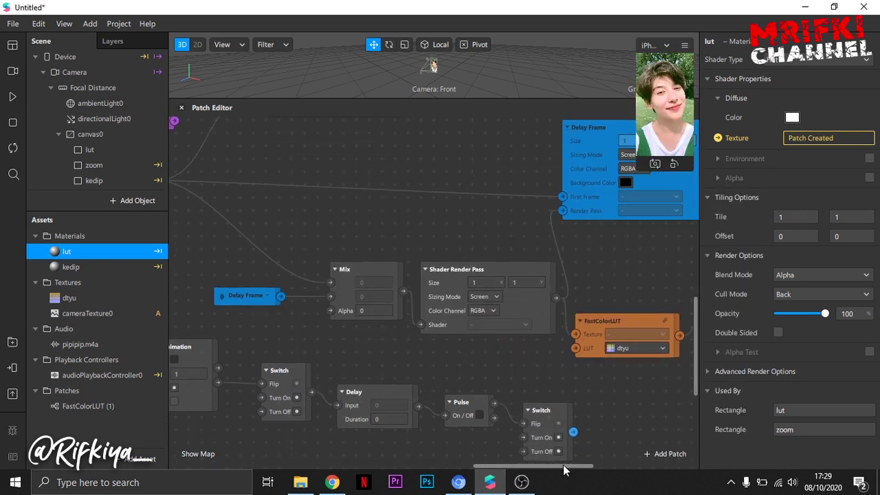
Select the whole Switch–Loop Animation–Delay–Pulse chain and move it back so it ends before the Mix patch
{"action": "left_click_drag", "start_coordinate": [564, 466], "coordinate": [500, 432]}
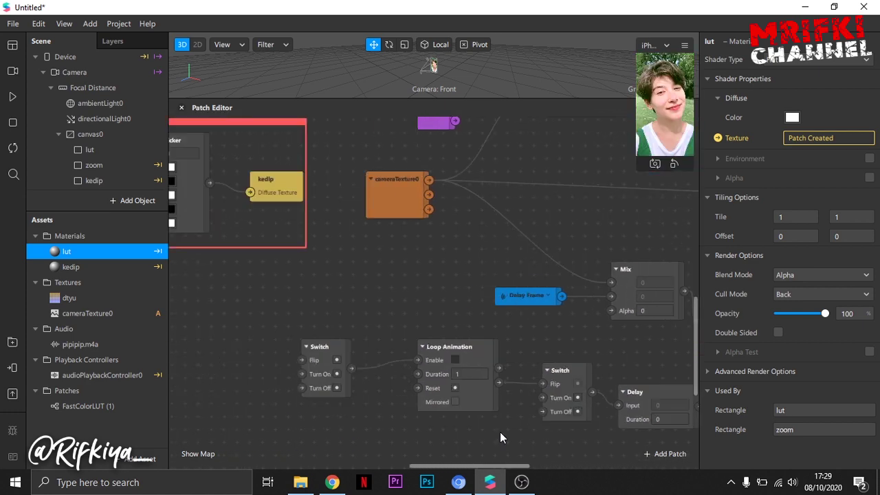
{"action": "scroll", "coordinate": [549, 433], "scroll_direction": "down", "scroll_amount": 2, "text": "ctrl"}
{"action": "left_click_drag", "start_coordinate": [530, 468], "coordinate": [568, 449]}
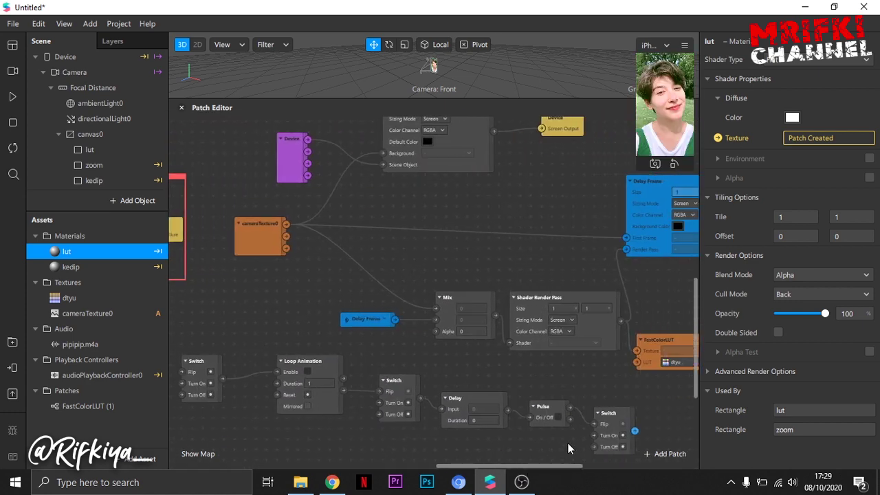
{"action": "left_click_drag", "start_coordinate": [654, 412], "coordinate": [192, 377]}
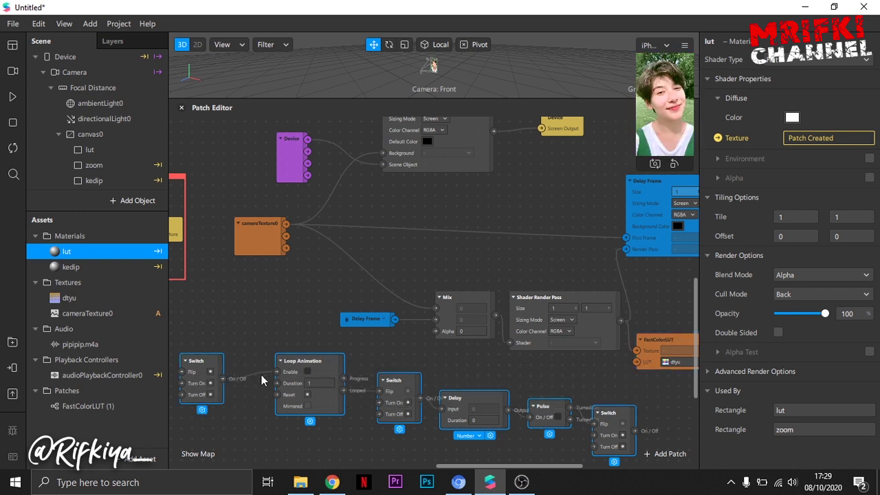
{"action": "left_click_drag", "start_coordinate": [316, 364], "coordinate": [146, 336]}
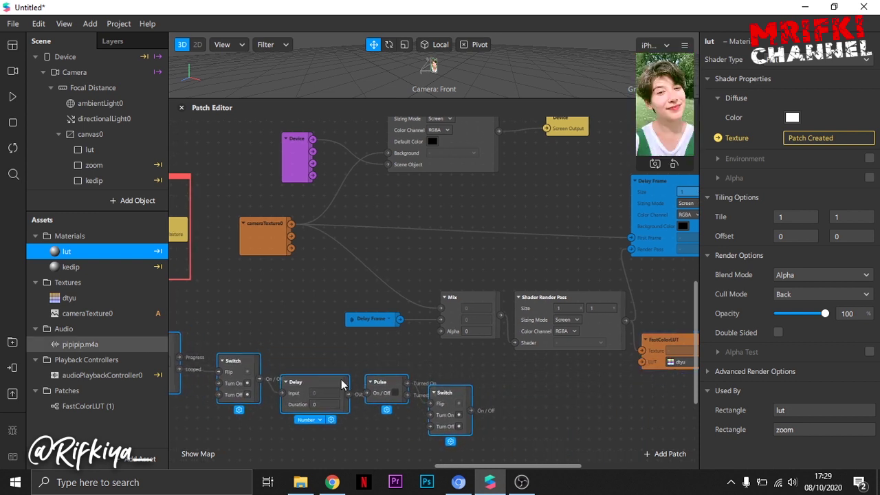
Connect the last Switch's On / Off output to the Mix patch's Alpha input
{"action": "left_click", "coordinate": [543, 422]}
{"action": "scroll", "coordinate": [472, 414], "scroll_direction": "up", "scroll_amount": 1}
{"action": "scroll", "coordinate": [471, 412], "scroll_direction": "up", "scroll_amount": 2}
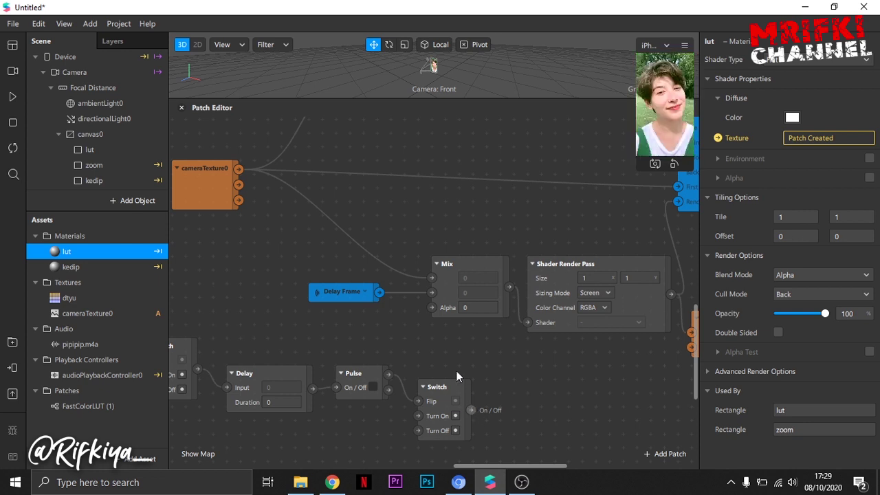
{"action": "left_click_drag", "start_coordinate": [471, 410], "coordinate": [431, 308]}
Set the duration of the chain's Loop Animation patch to 0,5
{"action": "left_click_drag", "start_coordinate": [536, 465], "coordinate": [462, 457]}
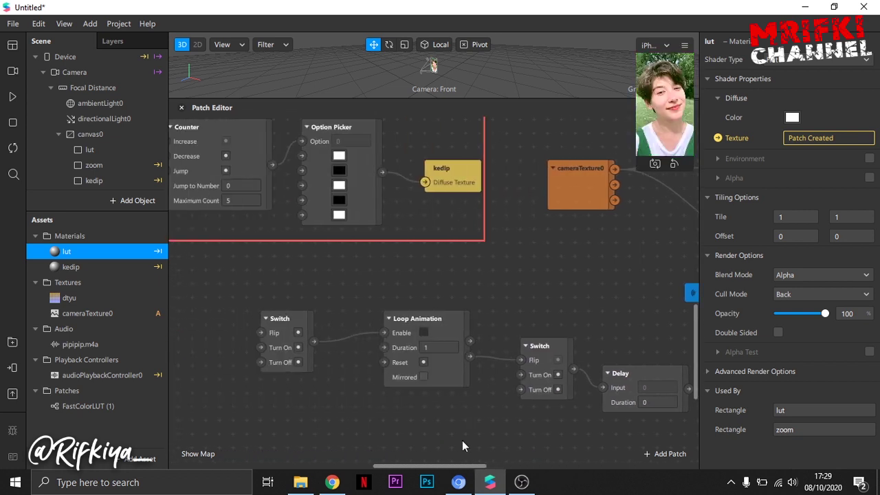
{"action": "left_click", "coordinate": [440, 348]}
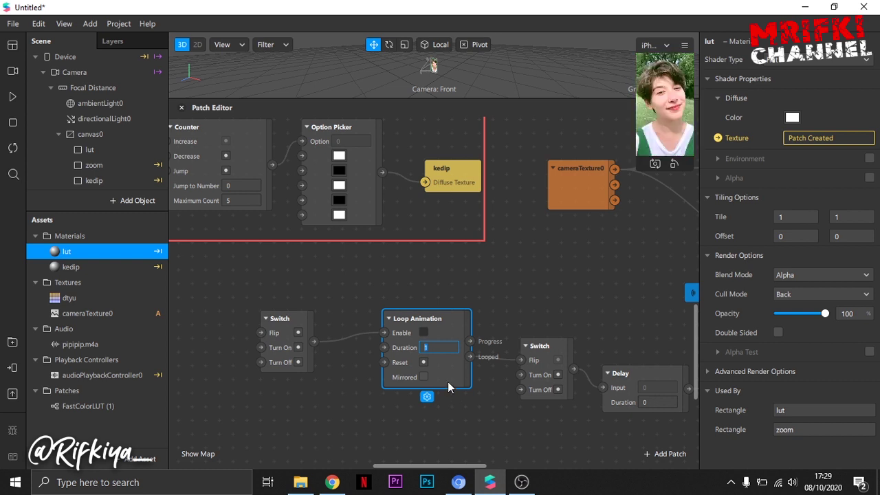
{"action": "type", "text": "0,5"}
{"action": "left_click", "coordinate": [462, 425]}
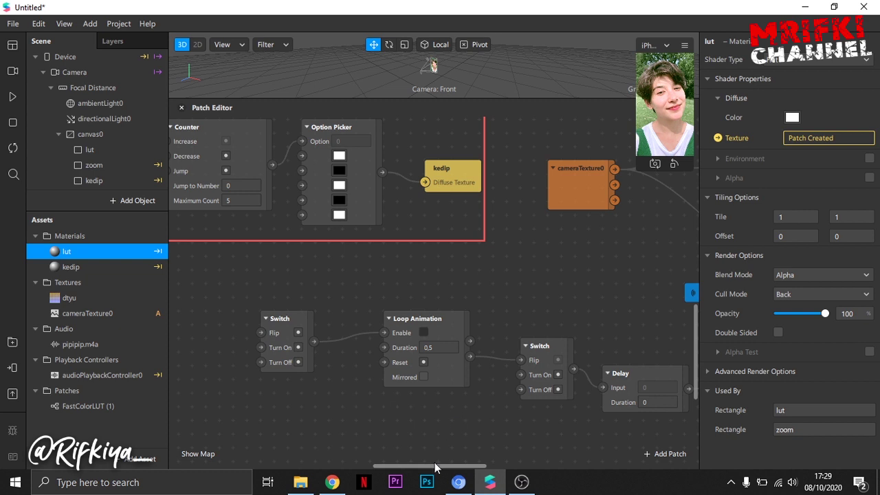
Set the Delay patch's duration to 1
{"action": "left_click_drag", "start_coordinate": [449, 468], "coordinate": [490, 473]}
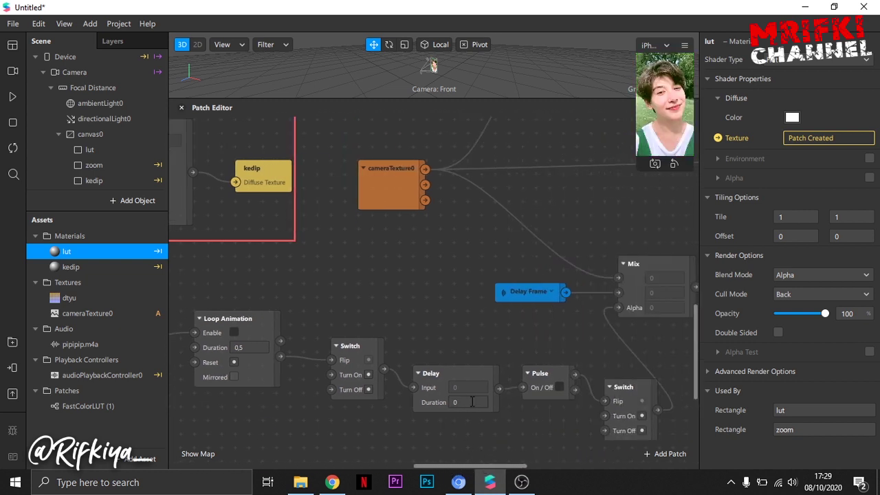
{"action": "left_click", "coordinate": [473, 401]}
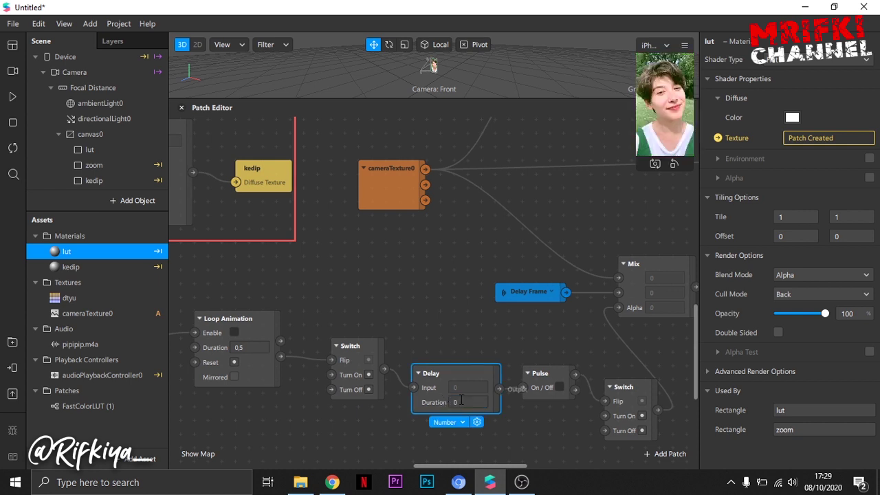
{"action": "left_click", "coordinate": [465, 402]}
{"action": "left_click", "coordinate": [380, 425]}
{"action": "scroll", "coordinate": [360, 364], "scroll_direction": "up", "scroll_amount": 4}
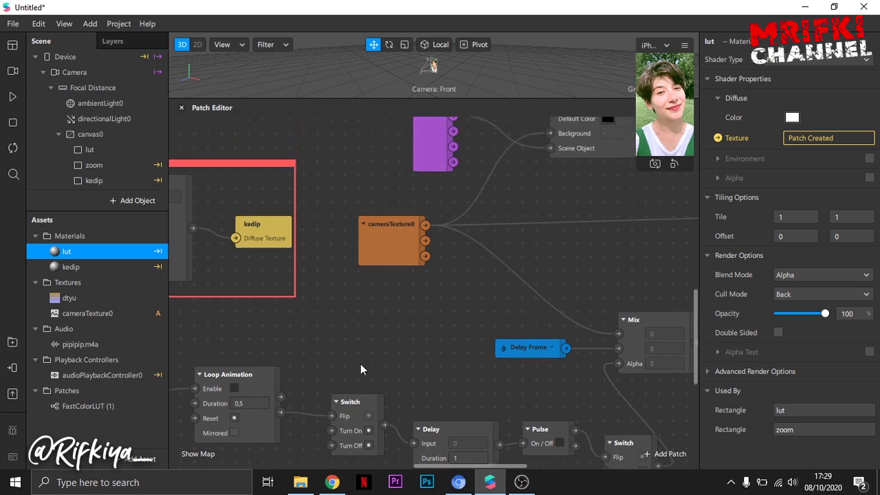
{"action": "scroll", "coordinate": [320, 292], "scroll_direction": "down", "scroll_amount": 4}
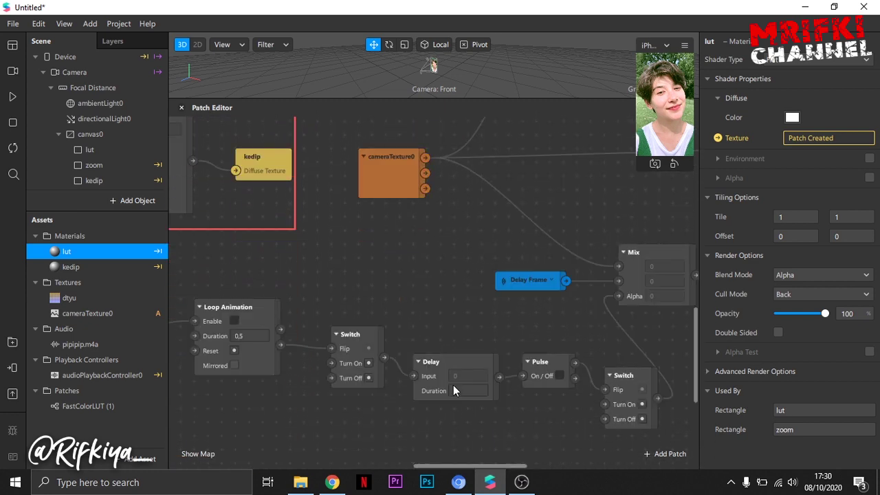
{"action": "left_click", "coordinate": [460, 391]}
{"action": "type", "text": "1"}
{"action": "scroll", "coordinate": [435, 320], "scroll_direction": "up", "scroll_amount": 1}
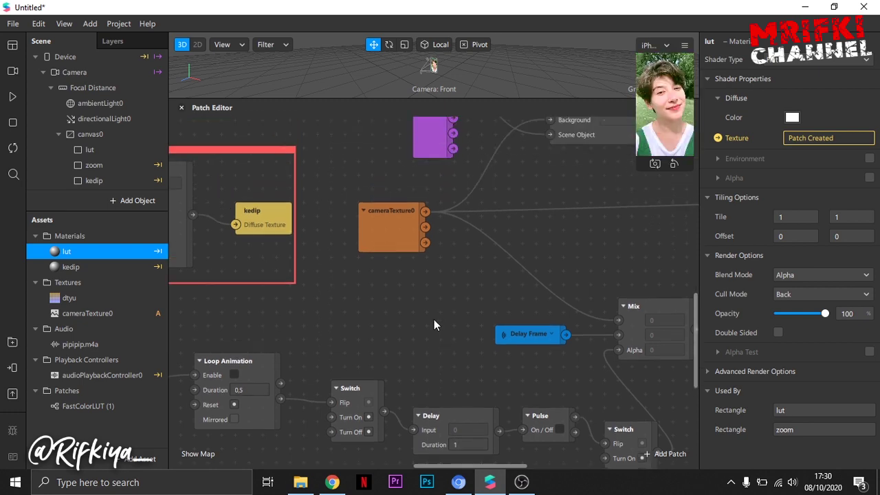
Set the duration of the switch chain's Delay patch to 0,8
{"action": "scroll", "coordinate": [506, 294], "scroll_direction": "down", "scroll_amount": 1, "text": "ctrl"}
{"action": "scroll", "coordinate": [296, 253], "scroll_direction": "up", "scroll_amount": 2}
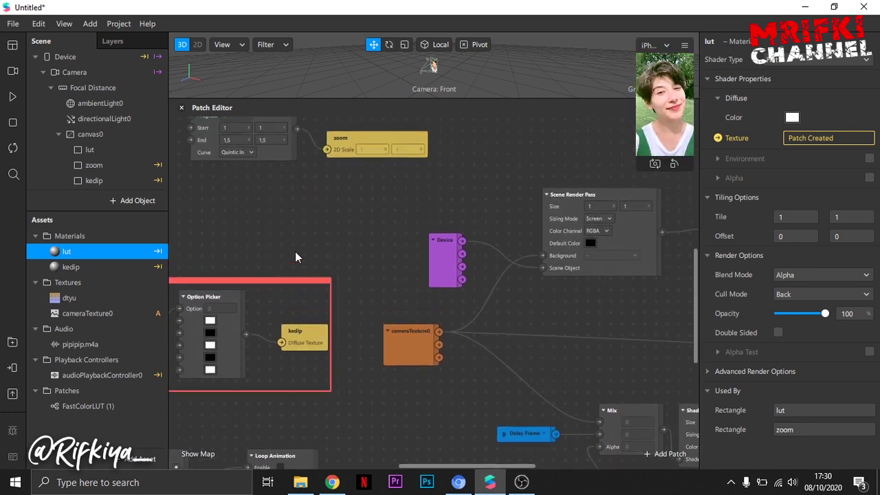
{"action": "left_click_drag", "start_coordinate": [459, 466], "coordinate": [422, 452]}
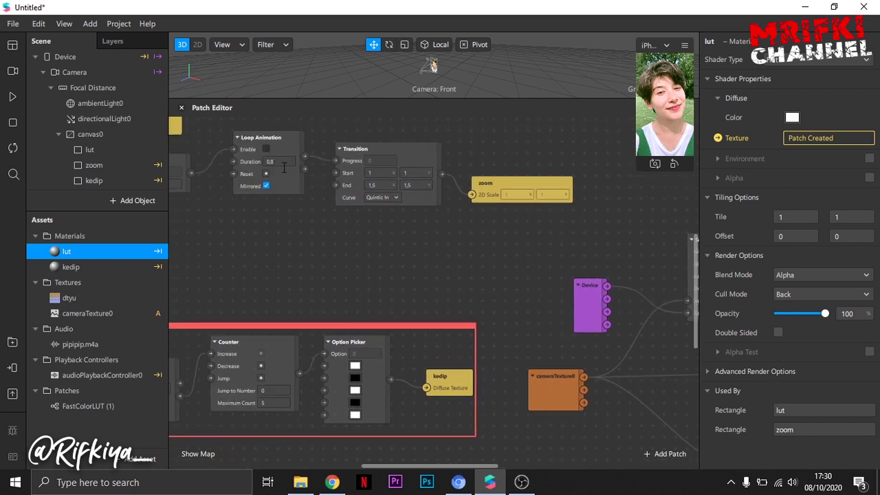
{"action": "left_click_drag", "start_coordinate": [458, 466], "coordinate": [495, 433]}
{"action": "scroll", "coordinate": [493, 424], "scroll_direction": "down", "scroll_amount": 3}
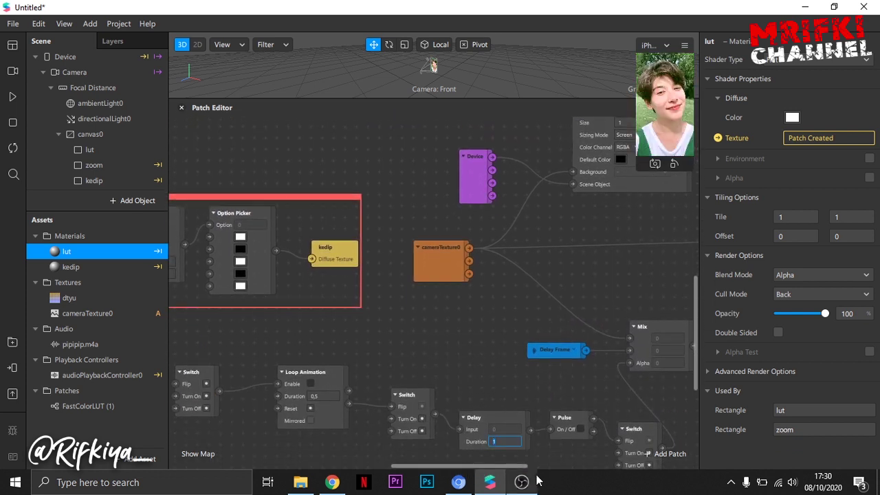
{"action": "mouse_move", "coordinate": [536, 480]}
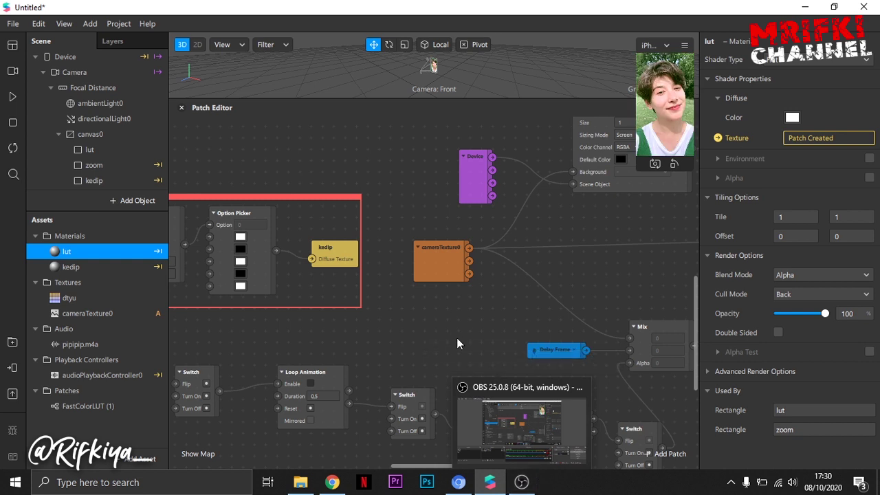
{"action": "left_click", "coordinate": [495, 441]}
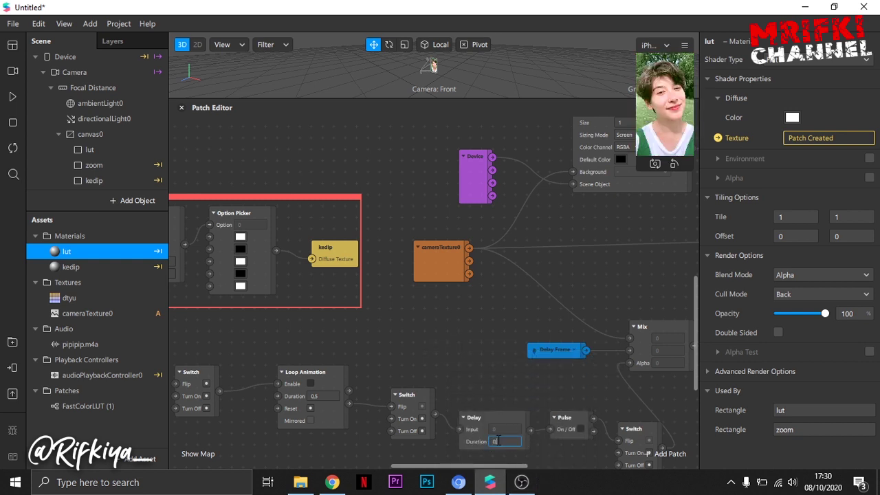
{"action": "type", "text": "0,1"}
Connect the Screen Tap patch's tap output to the Flip input of the chain's first Switch
{"action": "left_click_drag", "start_coordinate": [455, 465], "coordinate": [421, 457]}
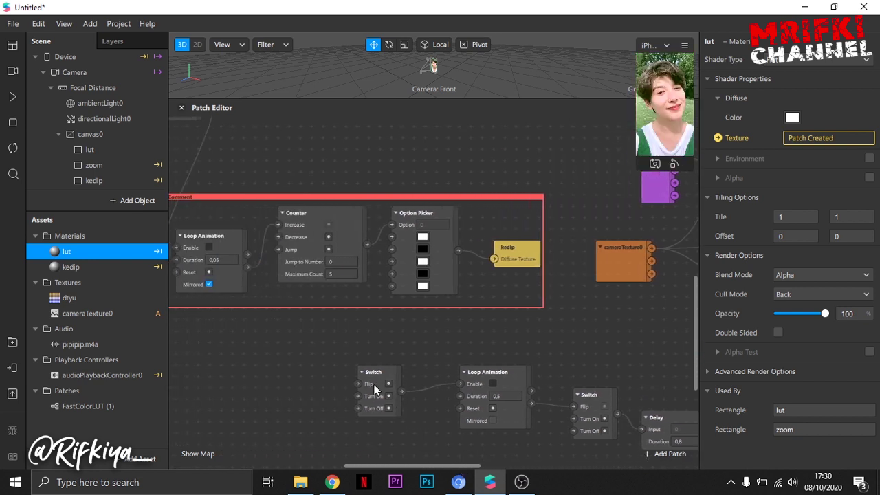
{"action": "left_click_drag", "start_coordinate": [385, 465], "coordinate": [351, 450]}
{"action": "scroll", "coordinate": [262, 220], "scroll_direction": "up", "scroll_amount": 1}
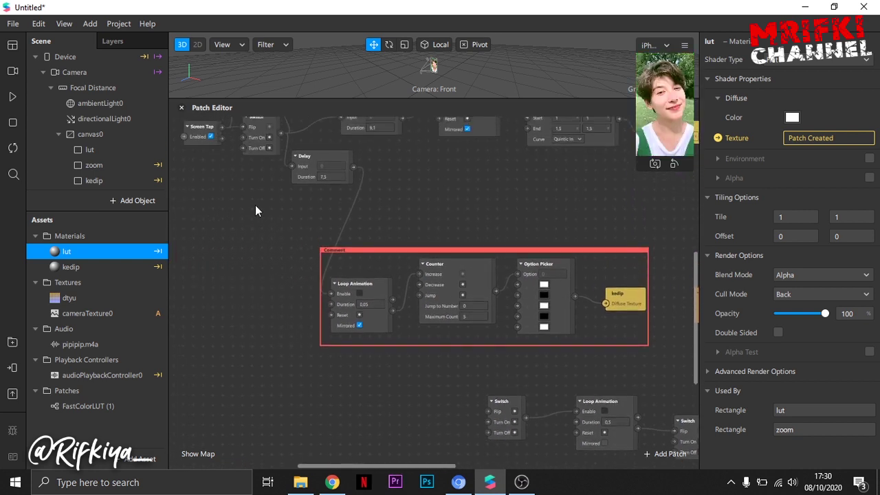
{"action": "left_click_drag", "start_coordinate": [362, 345], "coordinate": [488, 412]}
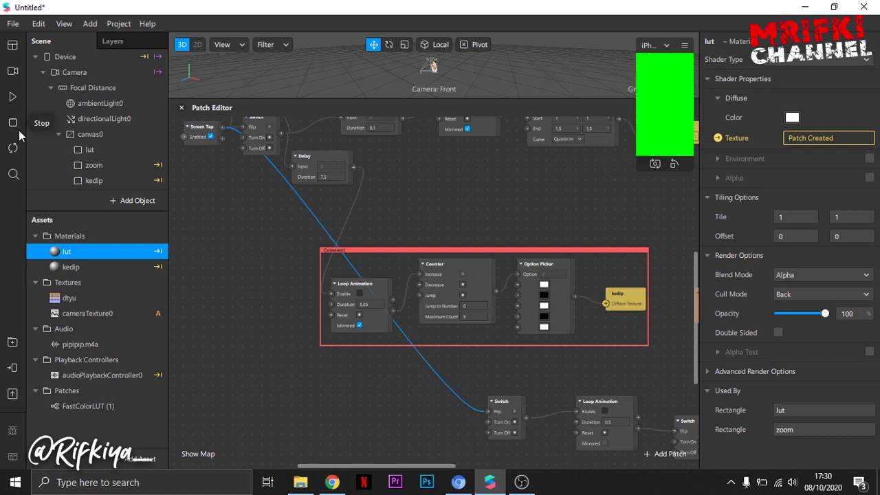
Play the effect preview and enlarge the simulator window
{"action": "left_click", "coordinate": [12, 102]}
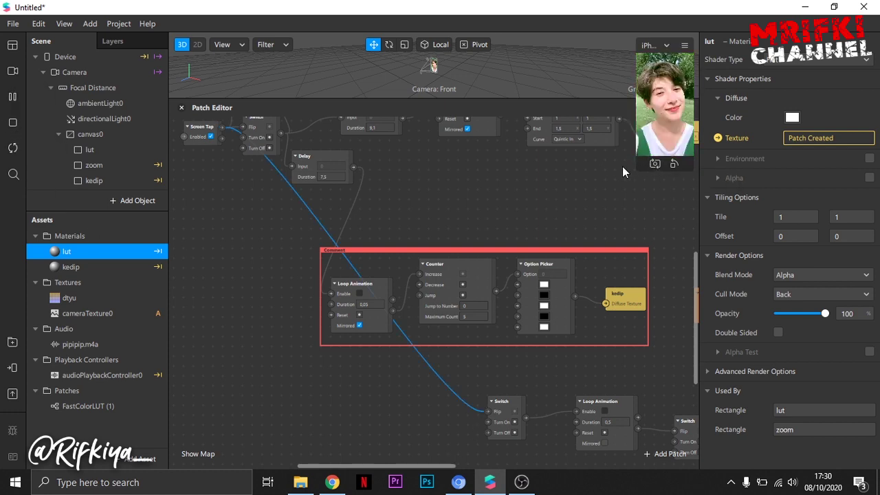
{"action": "left_click_drag", "start_coordinate": [639, 165], "coordinate": [422, 241]}
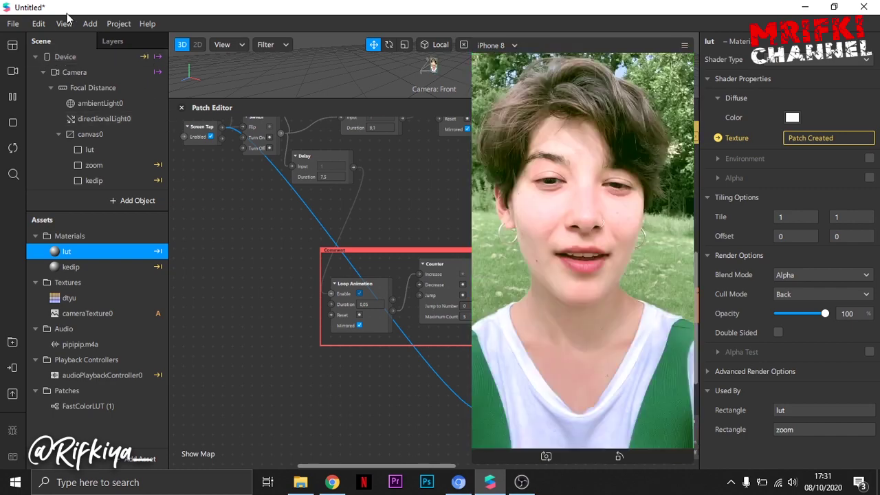
Change the real-time simulation clip to the woman in the dark green T-shirt and restart the effect
{"action": "left_click", "coordinate": [13, 71]}
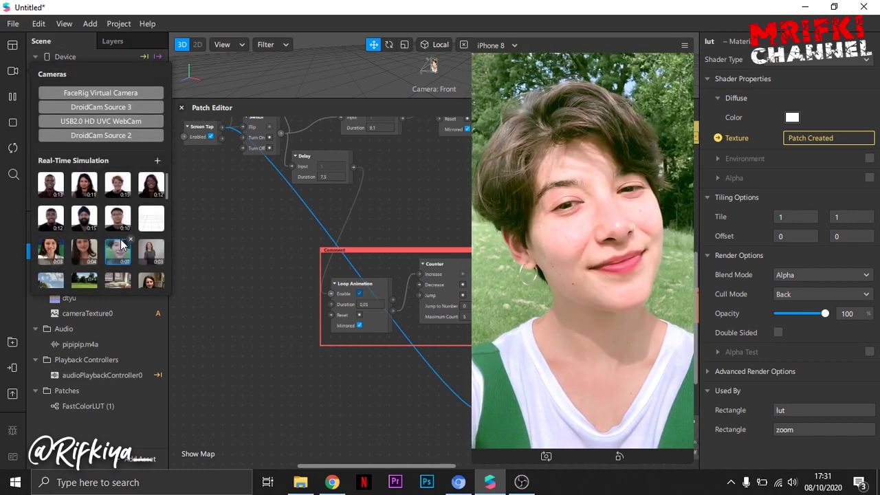
{"action": "scroll", "coordinate": [121, 244], "scroll_direction": "down", "scroll_amount": 1}
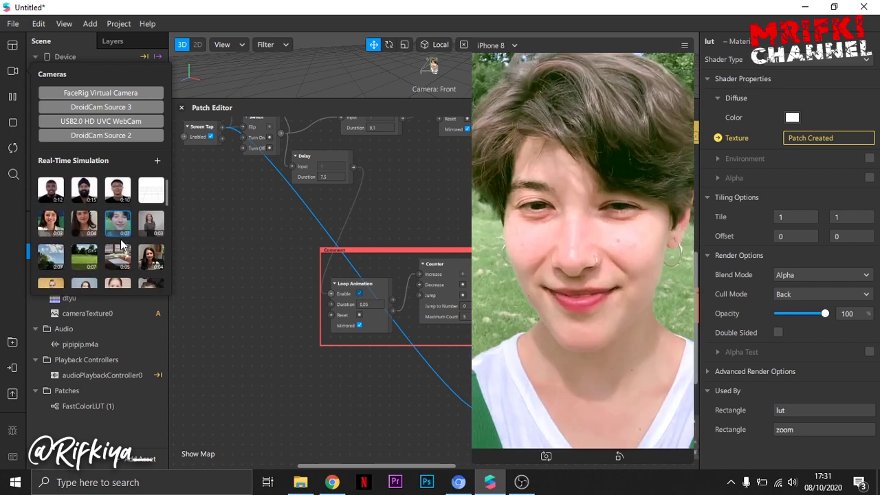
{"action": "scroll", "coordinate": [121, 244], "scroll_direction": "down", "scroll_amount": 5}
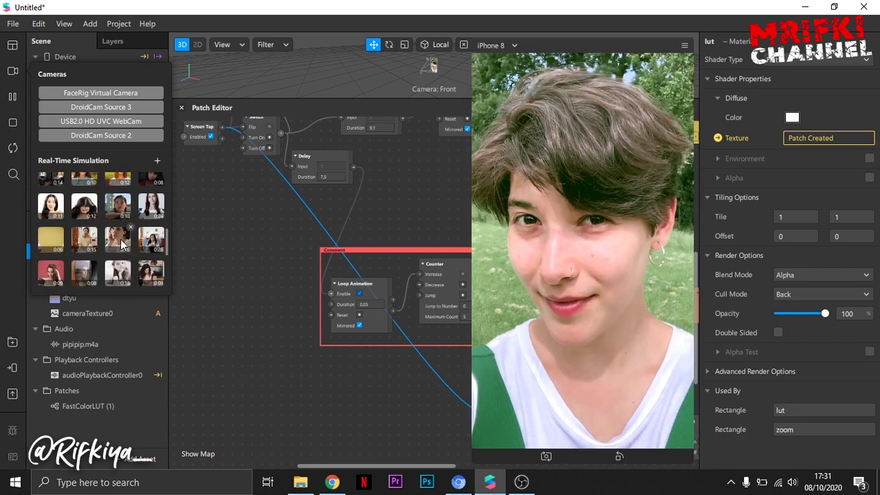
{"action": "scroll", "coordinate": [122, 243], "scroll_direction": "down", "scroll_amount": 3}
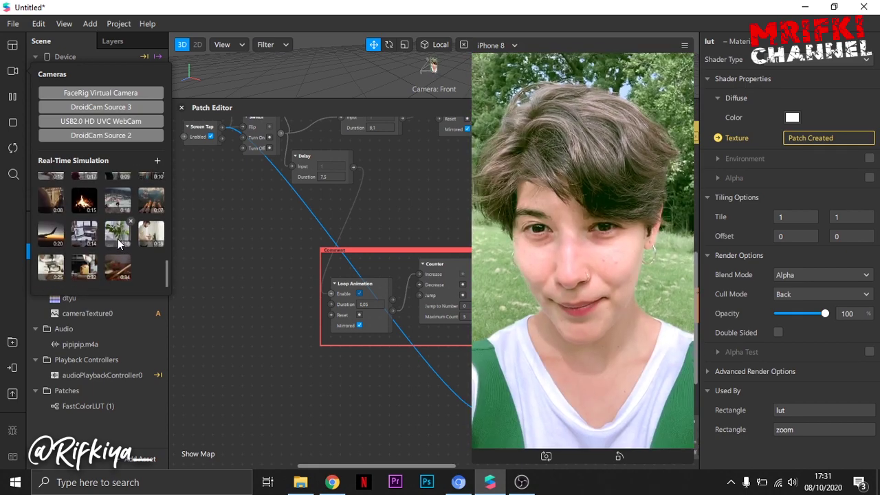
{"action": "left_click", "coordinate": [118, 239]}
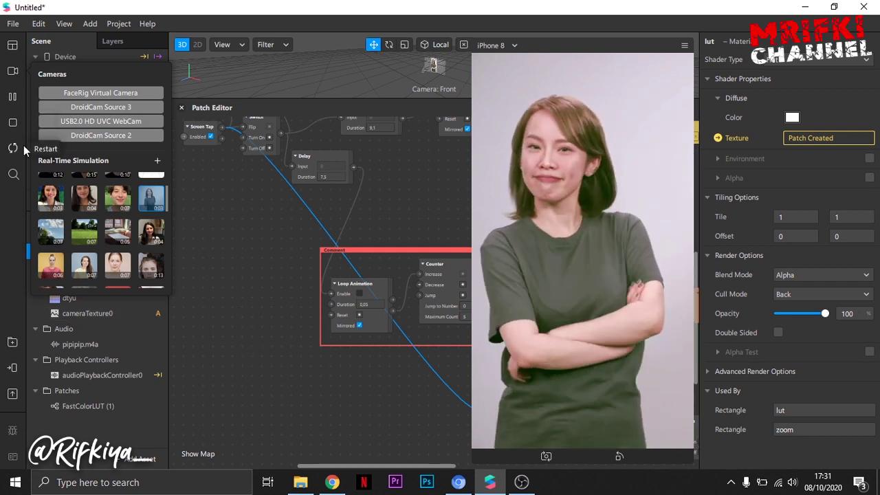
{"action": "left_click", "coordinate": [16, 148]}
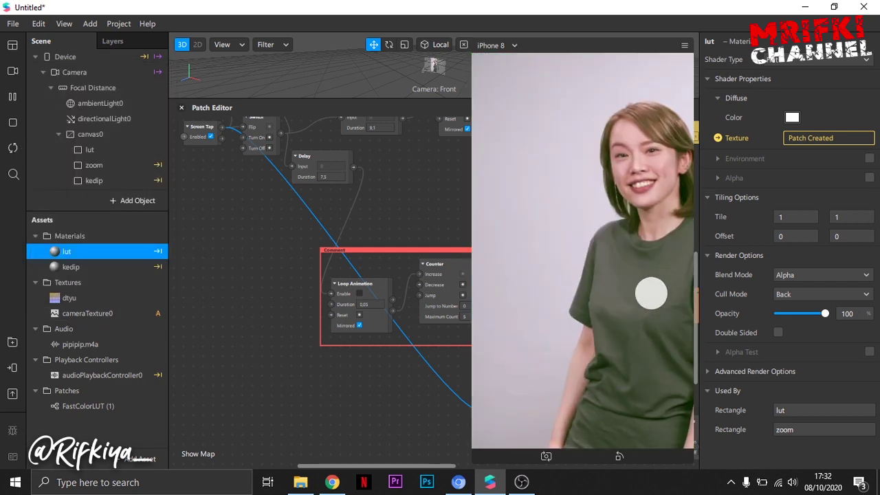
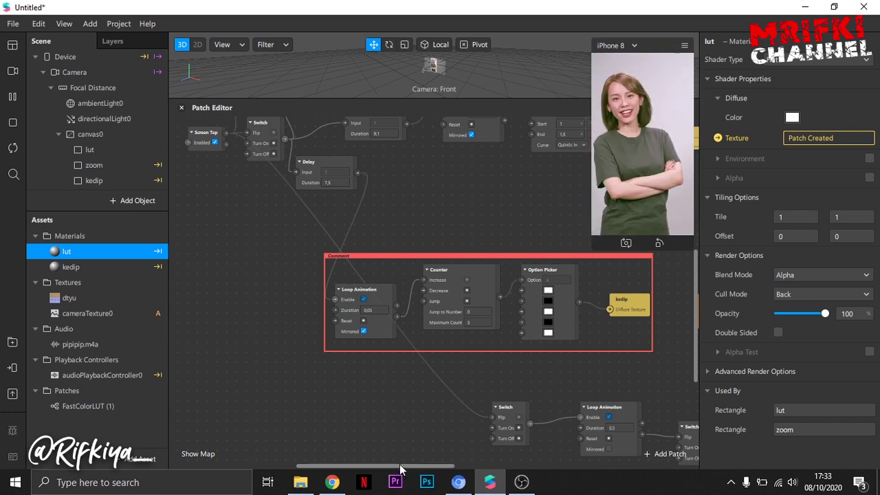
Shift the whole switch chain along the graph and place the Delay Frame receiver and Mix patches above it
{"action": "left_click_drag", "start_coordinate": [401, 467], "coordinate": [492, 460]}
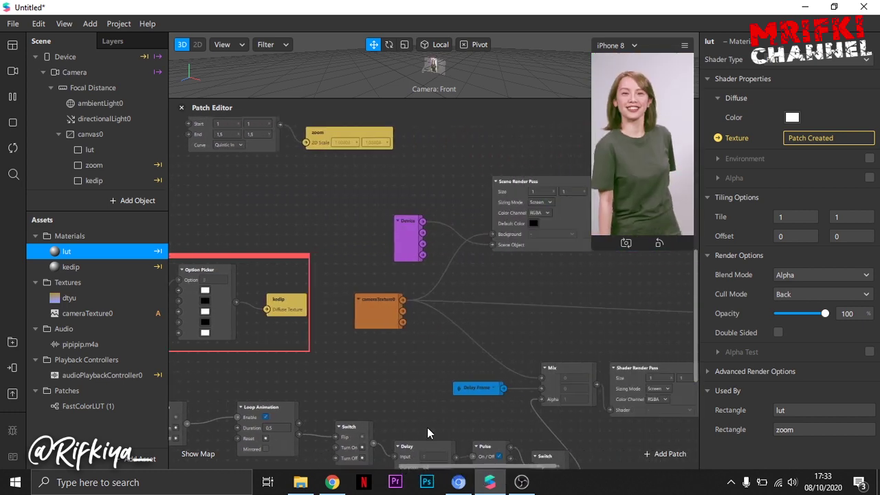
{"action": "scroll", "coordinate": [421, 418], "scroll_direction": "down", "scroll_amount": 2}
{"action": "mouse_move", "coordinate": [423, 466]}
{"action": "left_mouse_down"}
{"action": "mouse_move", "coordinate": [447, 473]}
{"action": "mouse_move", "coordinate": [411, 462]}
{"action": "left_mouse_up"}
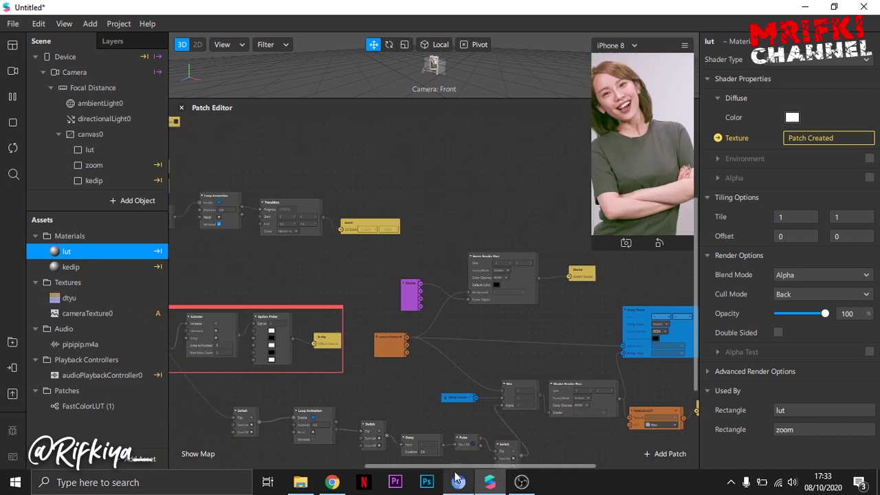
{"action": "left_click_drag", "start_coordinate": [231, 394], "coordinate": [622, 462]}
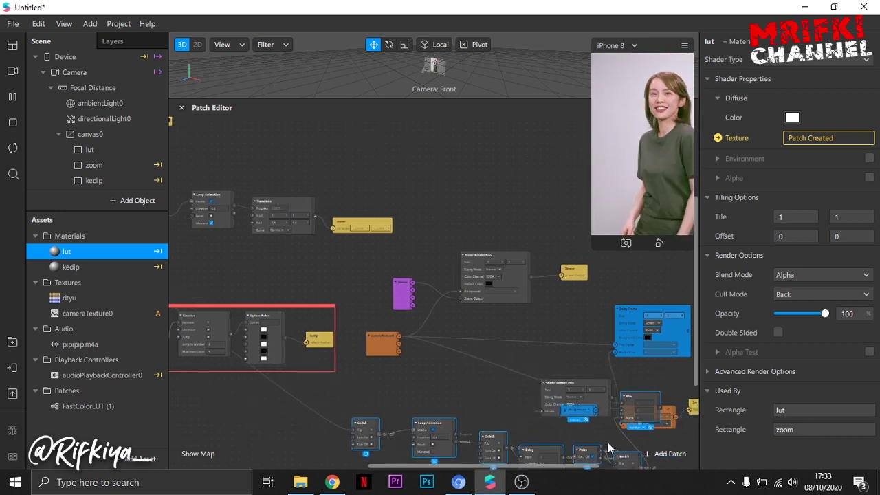
{"action": "left_click_drag", "start_coordinate": [580, 417], "coordinate": [435, 392]}
{"action": "left_click", "coordinate": [572, 418]}
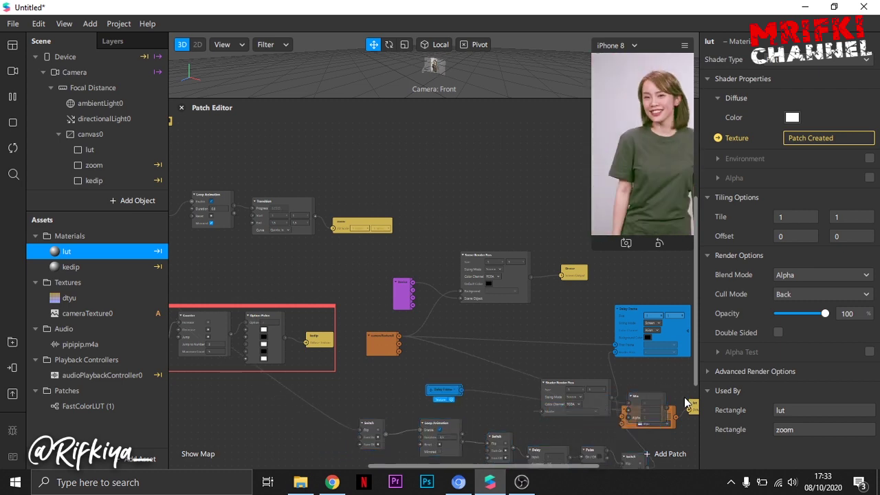
{"action": "left_click_drag", "start_coordinate": [647, 400], "coordinate": [426, 393]}
Move the Device, cameraTexture0, Scene Render Pass and Delay Frame patches closer to the switch chain
{"action": "left_click_drag", "start_coordinate": [355, 249], "coordinate": [720, 370]}
{"action": "left_click_drag", "start_coordinate": [430, 296], "coordinate": [422, 332]}
{"action": "left_click", "coordinate": [648, 379]}
{"action": "left_click_drag", "start_coordinate": [487, 284], "coordinate": [461, 331]}
{"action": "left_click_drag", "start_coordinate": [317, 315], "coordinate": [297, 328]}
{"action": "left_click_drag", "start_coordinate": [404, 315], "coordinate": [405, 303]}
{"action": "middle_click_drag", "start_coordinate": [520, 438], "coordinate": [500, 390]}
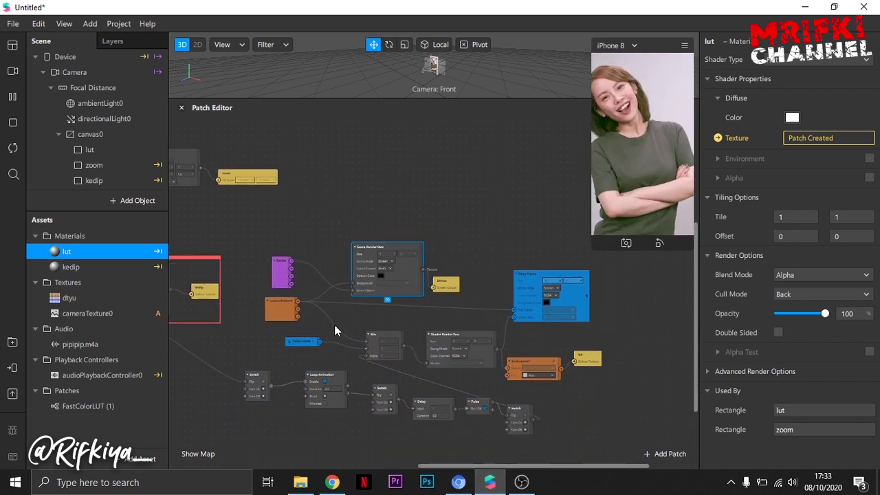
Arrange the Mix, Shader Render Pass, FastColorLUT and lut patches in a compact row, with the large Delay Frame patch above them
{"action": "left_click", "coordinate": [588, 356]}
{"action": "left_click_drag", "start_coordinate": [704, 351], "coordinate": [662, 355]}
{"action": "left_click_drag", "start_coordinate": [526, 361], "coordinate": [607, 354]}
{"action": "left_click_drag", "start_coordinate": [447, 335], "coordinate": [481, 335]}
{"action": "left_click_drag", "start_coordinate": [381, 335], "coordinate": [430, 335]}
{"action": "left_click_drag", "start_coordinate": [481, 335], "coordinate": [500, 335]}
{"action": "left_click_drag", "start_coordinate": [552, 281], "coordinate": [633, 274]}
{"action": "left_click_drag", "start_coordinate": [430, 335], "coordinate": [372, 322]}
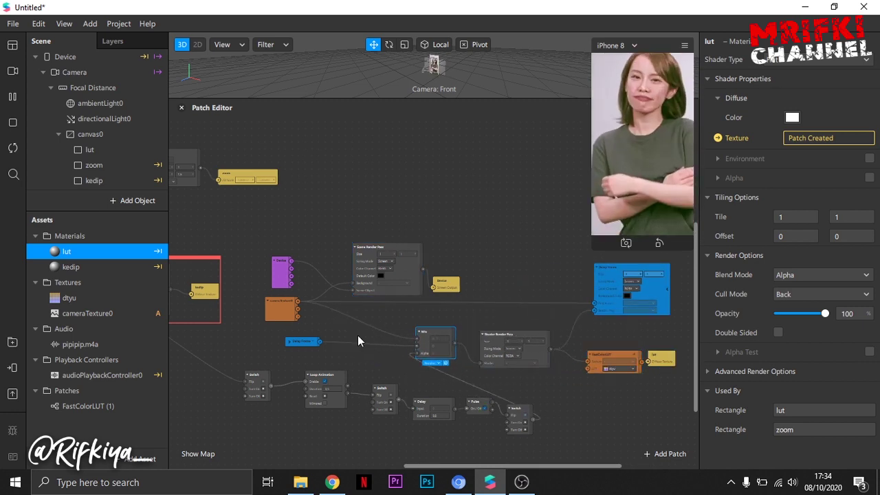
{"action": "left_click_drag", "start_coordinate": [498, 336], "coordinate": [445, 323]}
{"action": "left_click_drag", "start_coordinate": [623, 271], "coordinate": [528, 244]}
{"action": "left_click_drag", "start_coordinate": [608, 354], "coordinate": [534, 354]}
{"action": "left_click_drag", "start_coordinate": [662, 354], "coordinate": [601, 348]}
Wrap the complete Delay Frame pipeline and its switch chain in a comment frame and colour it blue
{"action": "left_click_drag", "start_coordinate": [264, 242], "coordinate": [605, 426]}
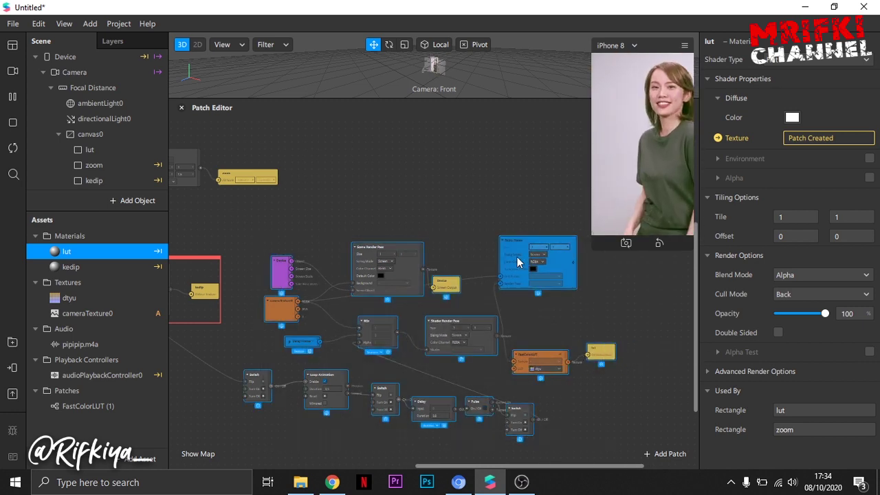
{"action": "right_click", "coordinate": [518, 257]}
{"action": "left_click", "coordinate": [550, 330]}
{"action": "right_click", "coordinate": [465, 228]}
{"action": "left_click", "coordinate": [496, 276]}
Move the Runtime–Offset–Less Than–kedip patches up and wrap them in a green comment frame
{"action": "scroll", "coordinate": [321, 194], "scroll_direction": "left", "scroll_amount": 5}
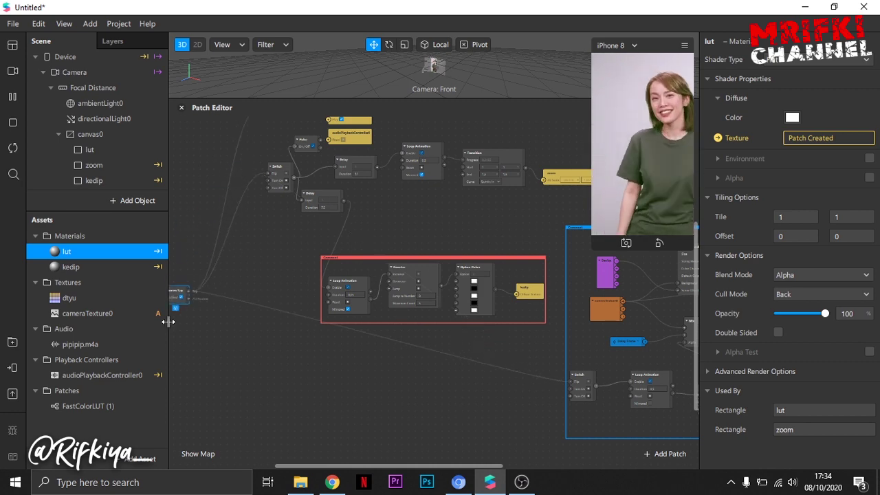
{"action": "scroll", "coordinate": [371, 376], "scroll_direction": "up", "scroll_amount": 2}
{"action": "left_click_drag", "start_coordinate": [209, 180], "coordinate": [395, 232]}
{"action": "left_click_drag", "start_coordinate": [295, 224], "coordinate": [288, 185]}
{"action": "right_click", "coordinate": [274, 184]}
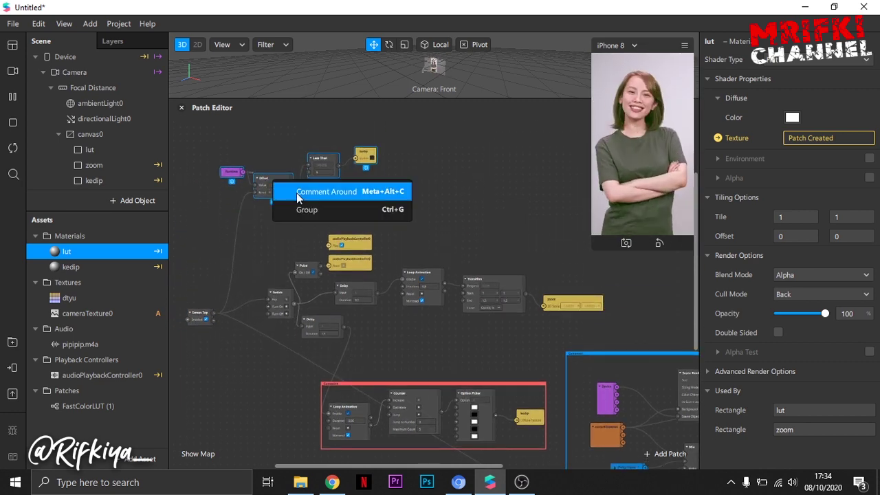
{"action": "left_click", "coordinate": [296, 193]}
{"action": "right_click", "coordinate": [293, 139]}
{"action": "left_click", "coordinate": [327, 168]}
Wrap the audio playback and zoom animation patches in a comment frame and colour it yellow
{"action": "left_click_drag", "start_coordinate": [264, 230], "coordinate": [584, 329]}
{"action": "right_click", "coordinate": [574, 302]}
{"action": "left_click", "coordinate": [594, 314]}
{"action": "right_click", "coordinate": [396, 226]}
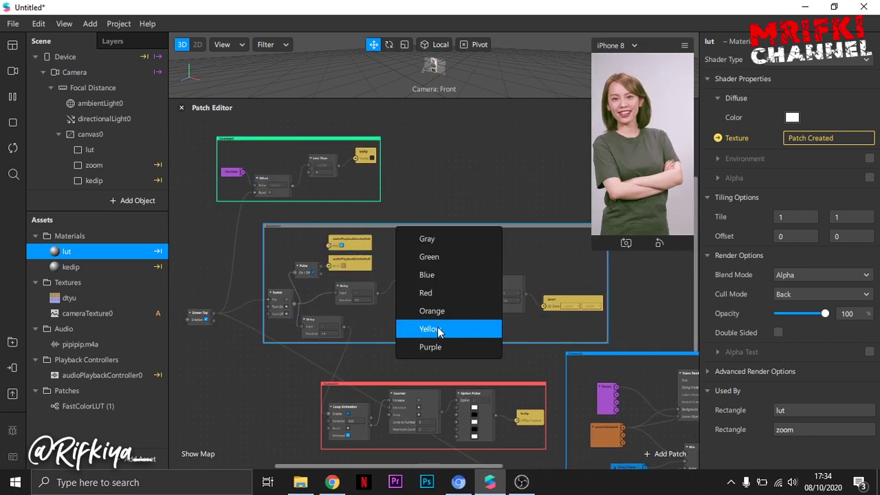
{"action": "left_click", "coordinate": [438, 329]}
Stack the blue comment group beneath the red one and place the chain's first Switch inside its frame
{"action": "scroll", "coordinate": [460, 354], "scroll_direction": "down", "scroll_amount": 3, "text": "ctrl"}
{"action": "left_click_drag", "start_coordinate": [445, 373], "coordinate": [361, 356]}
{"action": "left_click", "coordinate": [858, 369]}
{"action": "scroll", "coordinate": [399, 386], "scroll_direction": "down", "scroll_amount": 1}
{"action": "left_click_drag", "start_coordinate": [489, 467], "coordinate": [581, 466]}
{"action": "left_click_drag", "start_coordinate": [648, 444], "coordinate": [462, 381]}
{"action": "left_click_drag", "start_coordinate": [517, 358], "coordinate": [246, 417]}
{"action": "left_click", "coordinate": [419, 421]}
{"action": "left_click_drag", "start_coordinate": [479, 465], "coordinate": [397, 465]}
{"action": "scroll", "coordinate": [574, 411], "scroll_direction": "down", "scroll_amount": 1}
{"action": "left_click_drag", "start_coordinate": [311, 346], "coordinate": [368, 341]}
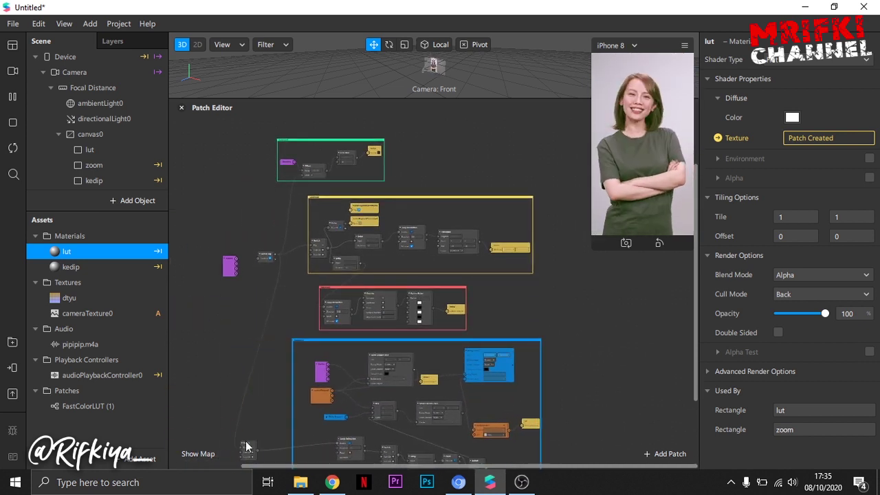
{"action": "left_click_drag", "start_coordinate": [249, 446], "coordinate": [314, 439]}
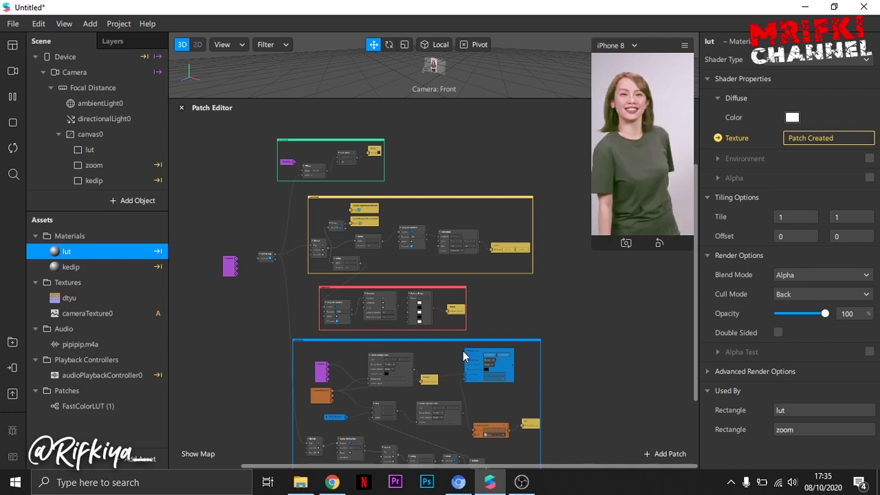
Place the Camera patch above Screen Tap and connect its Video Recording output to the Flip input of the yellow group's Switch
{"action": "scroll", "coordinate": [245, 308], "scroll_direction": "up", "scroll_amount": 5}
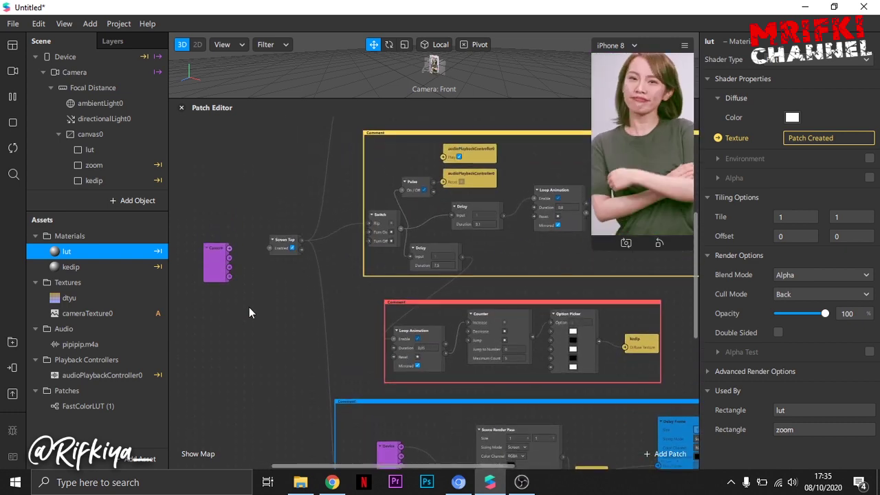
{"action": "scroll", "coordinate": [249, 316], "scroll_direction": "up", "scroll_amount": 3}
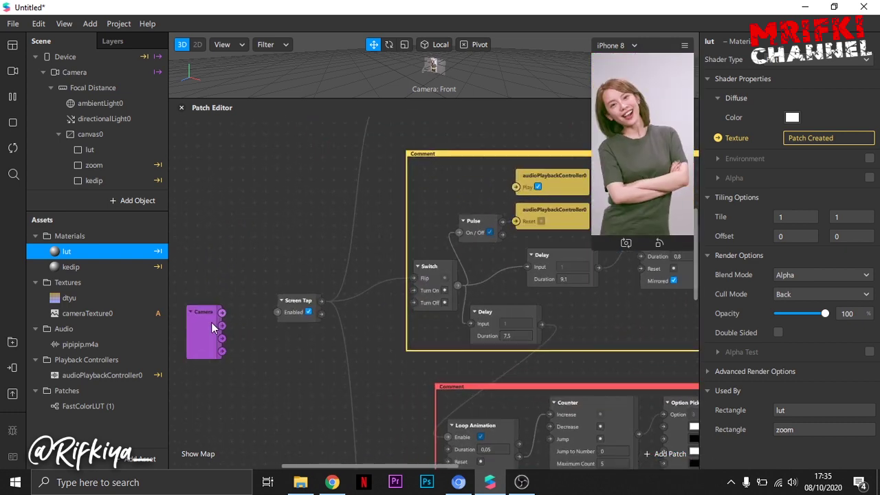
{"action": "left_click_drag", "start_coordinate": [211, 322], "coordinate": [251, 241]}
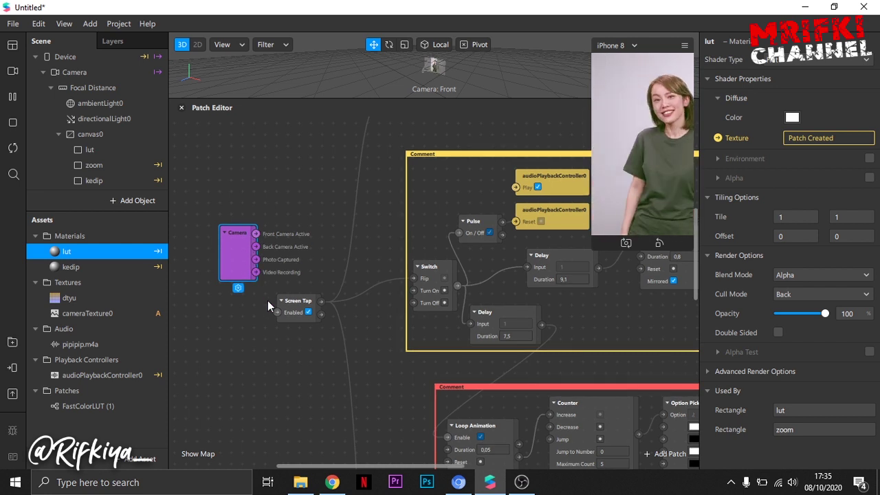
{"action": "scroll", "coordinate": [263, 342], "scroll_direction": "up", "scroll_amount": 3}
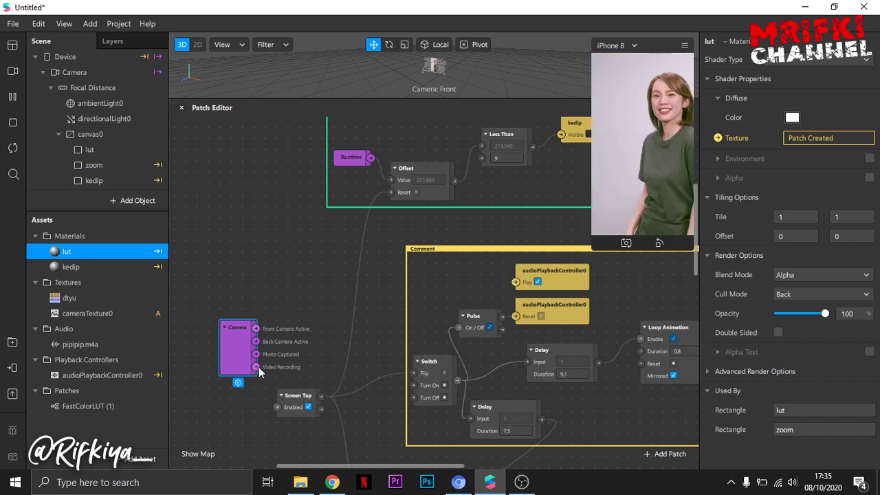
{"action": "left_click_drag", "start_coordinate": [258, 369], "coordinate": [413, 375]}
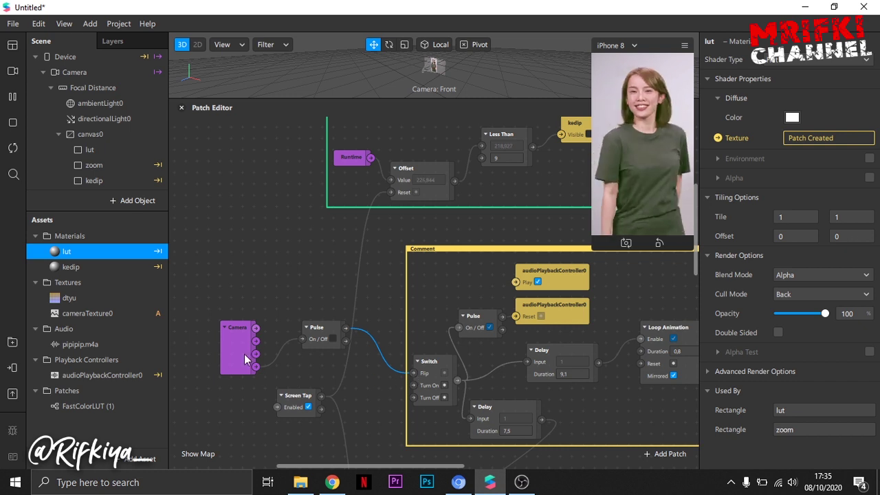
Connect the Camera chain's Pulse output to the Reset input of the Offset patch in the green group
{"action": "left_click_drag", "start_coordinate": [398, 191], "coordinate": [346, 328]}
{"action": "scroll", "coordinate": [330, 301], "scroll_direction": "up", "scroll_amount": 1}
{"action": "scroll", "coordinate": [330, 301], "scroll_direction": "up", "scroll_amount": 3}
{"action": "scroll", "coordinate": [331, 302], "scroll_direction": "down", "scroll_amount": 3}
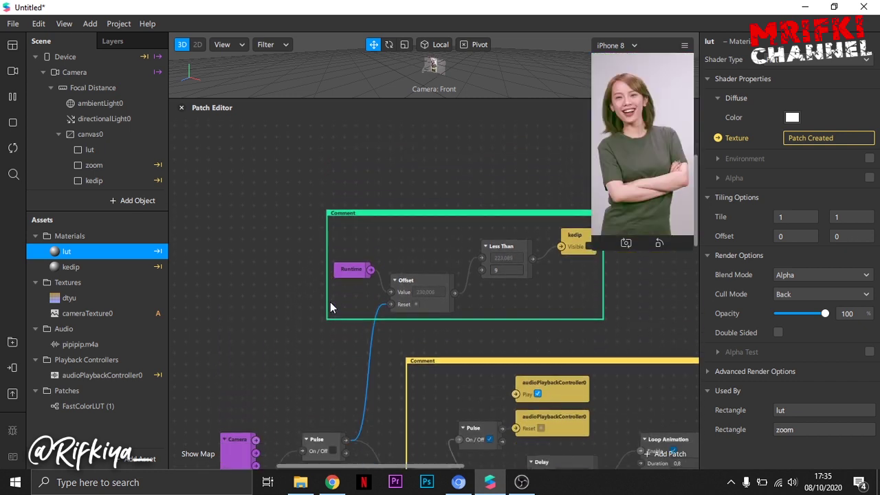
{"action": "scroll", "coordinate": [330, 301], "scroll_direction": "down", "scroll_amount": 8}
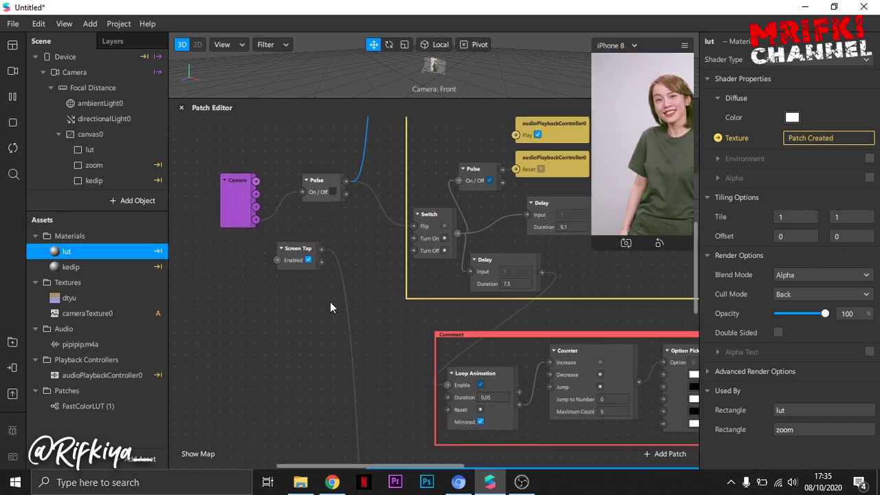
{"action": "left_click_drag", "start_coordinate": [411, 291], "coordinate": [346, 220]}
{"action": "left_click", "coordinate": [245, 209]}
{"action": "scroll", "coordinate": [317, 254], "scroll_direction": "up", "scroll_amount": 2}
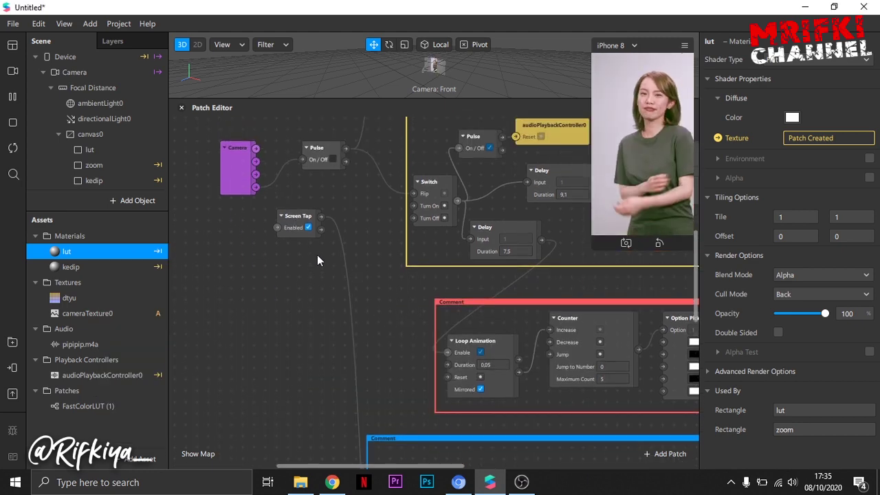
{"action": "scroll", "coordinate": [345, 256], "scroll_direction": "down", "scroll_amount": 1}
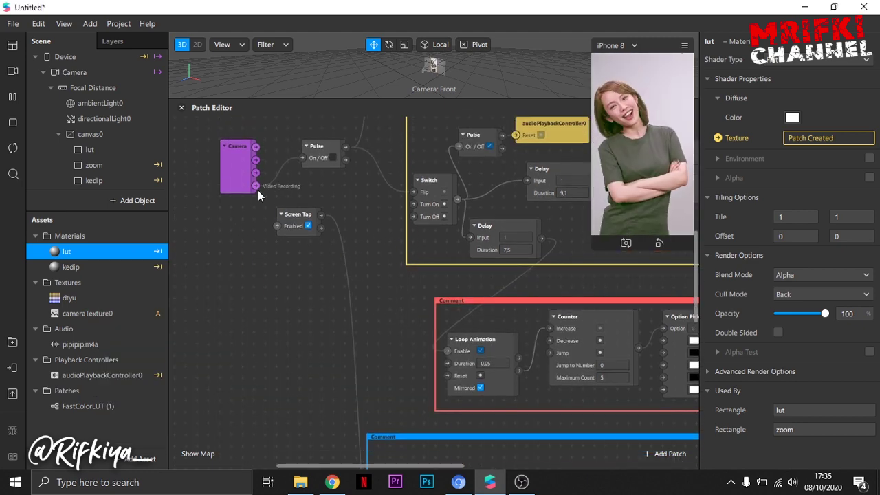
{"action": "scroll", "coordinate": [260, 186], "scroll_direction": "down", "scroll_amount": 2}
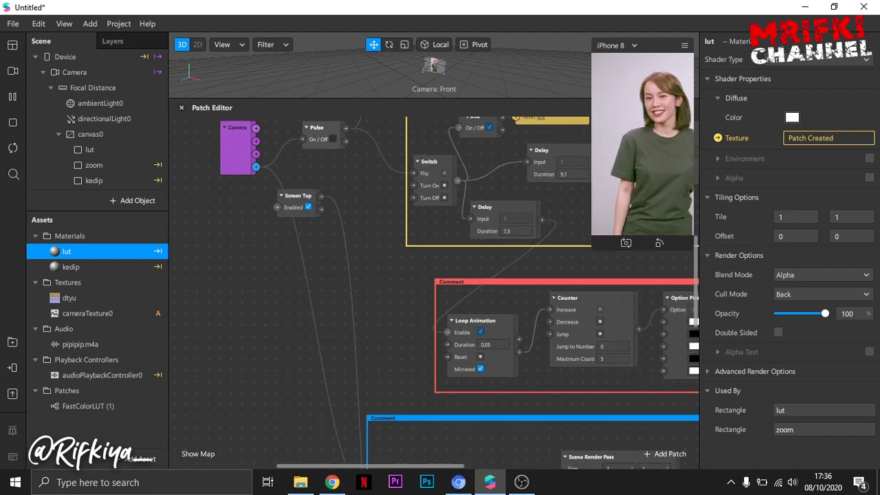
{"action": "scroll", "coordinate": [361, 377], "scroll_direction": "down", "scroll_amount": 1}
{"action": "double_click", "coordinate": [361, 373]}
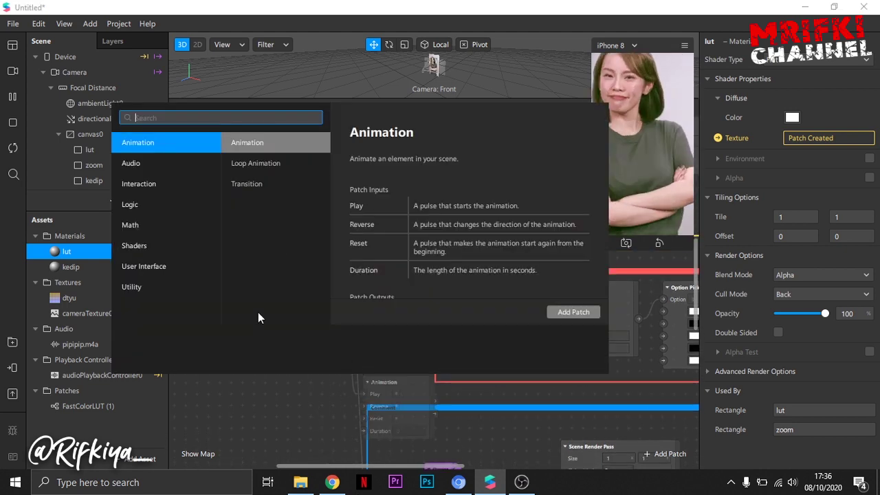
{"action": "left_click", "coordinate": [267, 384]}
Move the Camera patch down beside the blue comment group and connect its Video Recording output to the Flip input of the group's first Switch
{"action": "scroll", "coordinate": [286, 347], "scroll_direction": "down", "scroll_amount": 3, "text": "ctrl"}
{"action": "scroll", "coordinate": [286, 347], "scroll_direction": "down", "scroll_amount": 2}
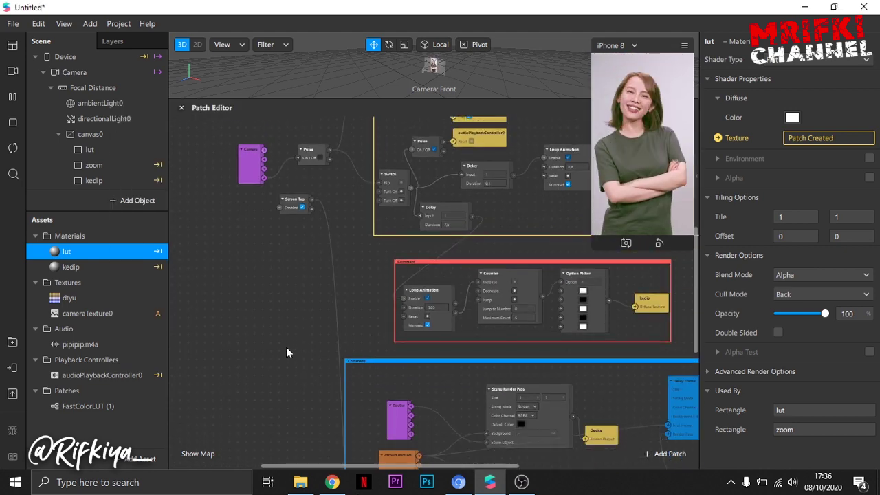
{"action": "scroll", "coordinate": [286, 346], "scroll_direction": "down", "scroll_amount": 5}
{"action": "scroll", "coordinate": [284, 346], "scroll_direction": "up", "scroll_amount": 6}
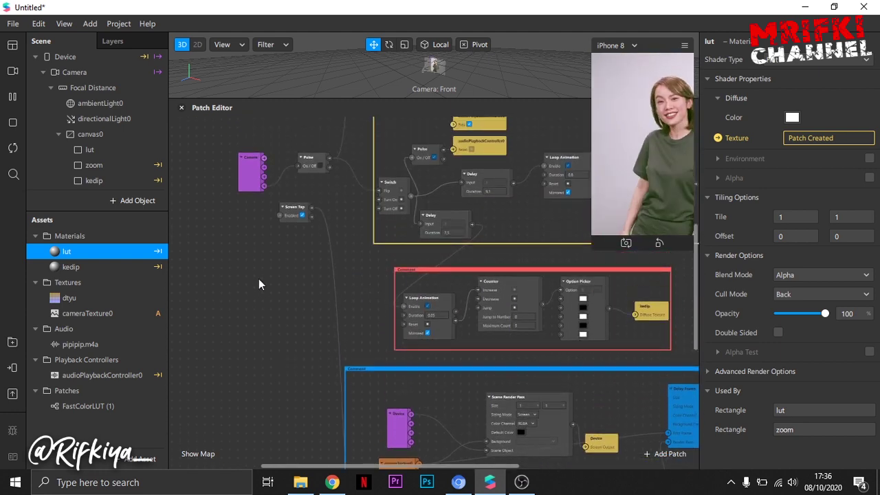
{"action": "scroll", "coordinate": [258, 278], "scroll_direction": "up", "scroll_amount": 2}
{"action": "left_click_drag", "start_coordinate": [243, 263], "coordinate": [245, 484]}
{"action": "scroll", "coordinate": [273, 367], "scroll_direction": "down", "scroll_amount": 1}
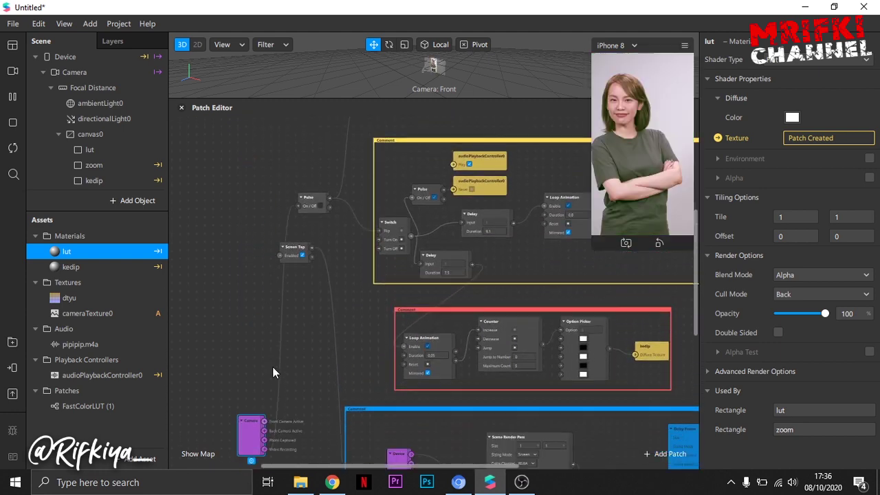
{"action": "scroll", "coordinate": [273, 367], "scroll_direction": "down", "scroll_amount": 2}
{"action": "scroll", "coordinate": [300, 383], "scroll_direction": "down", "scroll_amount": 3}
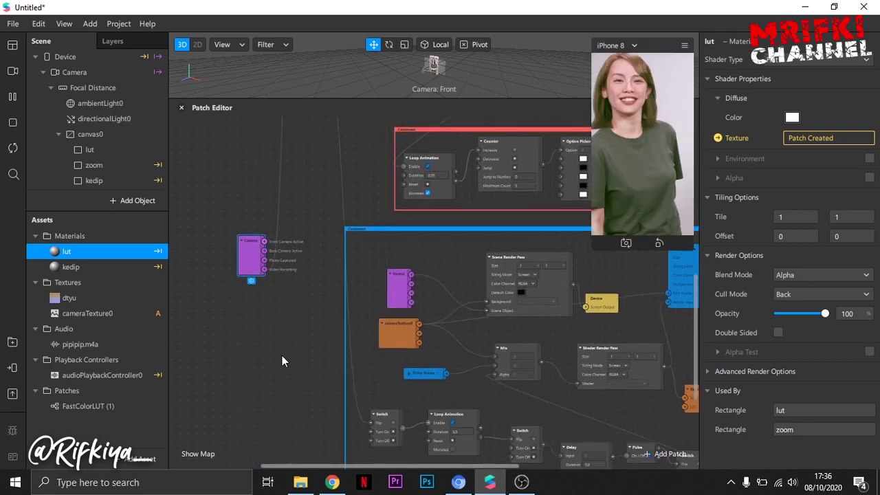
{"action": "scroll", "coordinate": [281, 361], "scroll_direction": "down", "scroll_amount": 1}
{"action": "left_click_drag", "start_coordinate": [264, 249], "coordinate": [371, 410]}
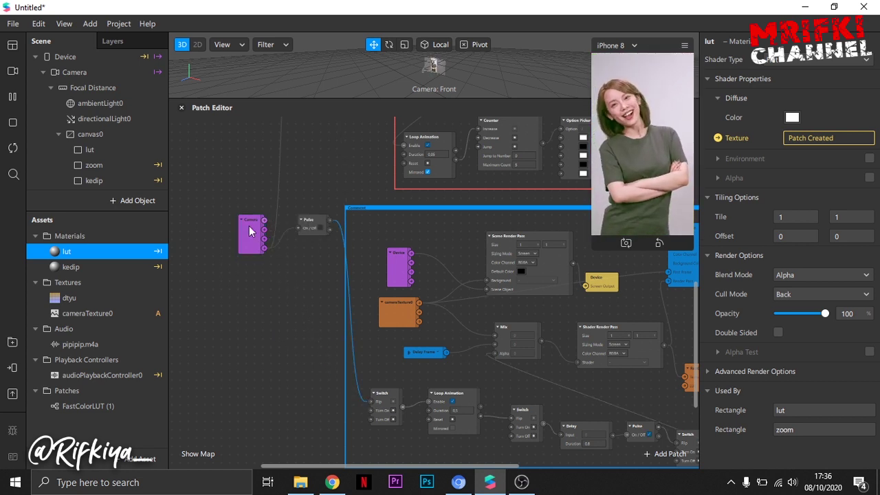
Reposition the Camera patch to the left, midway between its two Pulse patches, and delete the Screen Tap patch
{"action": "left_click_drag", "start_coordinate": [250, 220], "coordinate": [218, 113]}
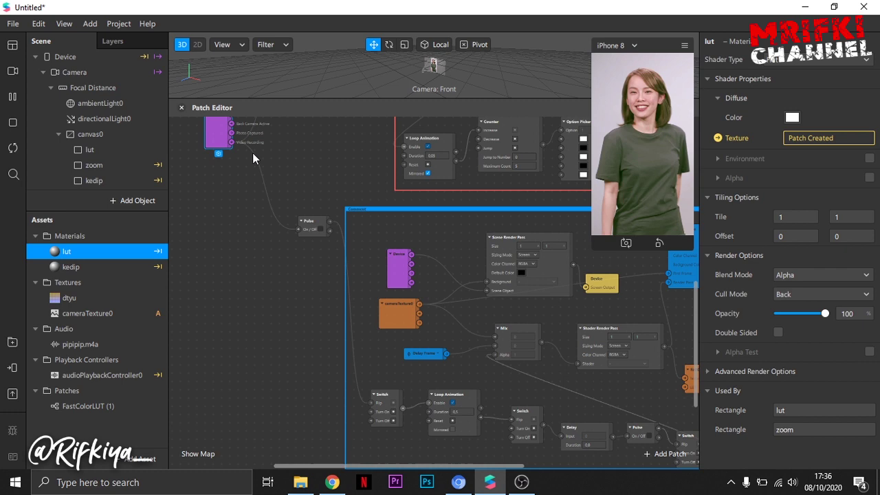
{"action": "left_click", "coordinate": [312, 174]}
{"action": "scroll", "coordinate": [312, 175], "scroll_direction": "up", "scroll_amount": 1}
{"action": "scroll", "coordinate": [313, 177], "scroll_direction": "up", "scroll_amount": 5}
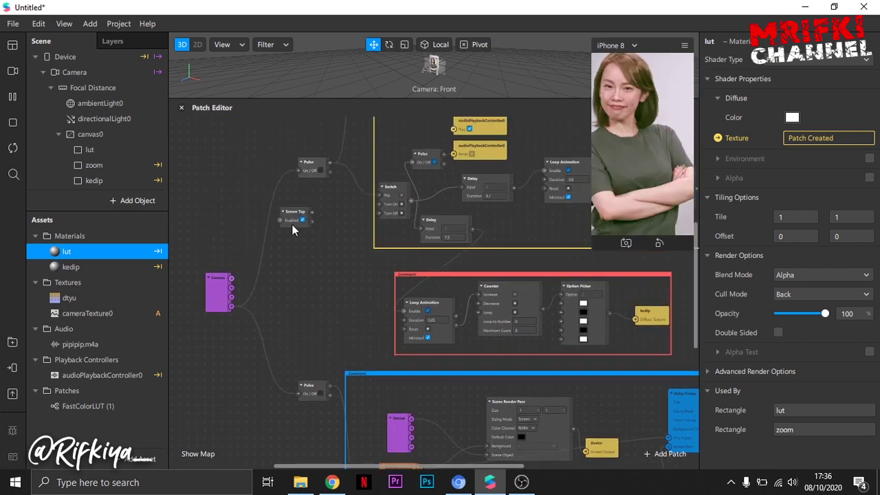
{"action": "key", "text": "Delete"}
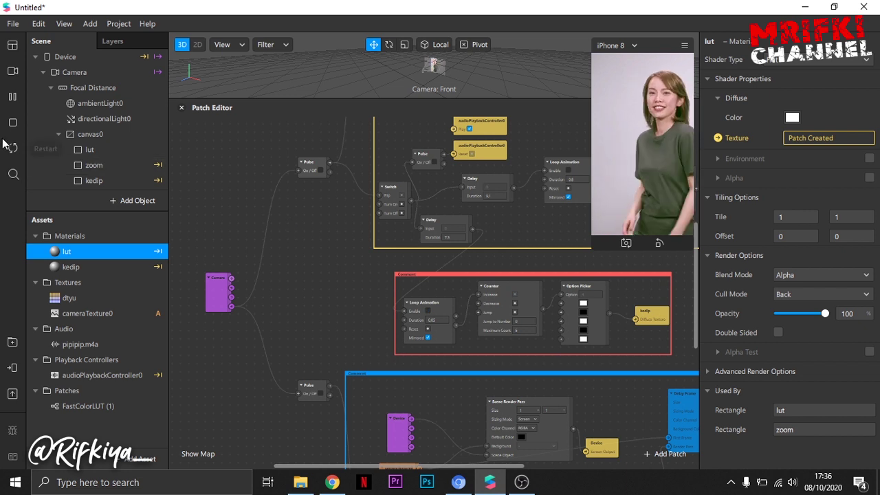
Pause the preview simulation
{"action": "left_click", "coordinate": [12, 97]}
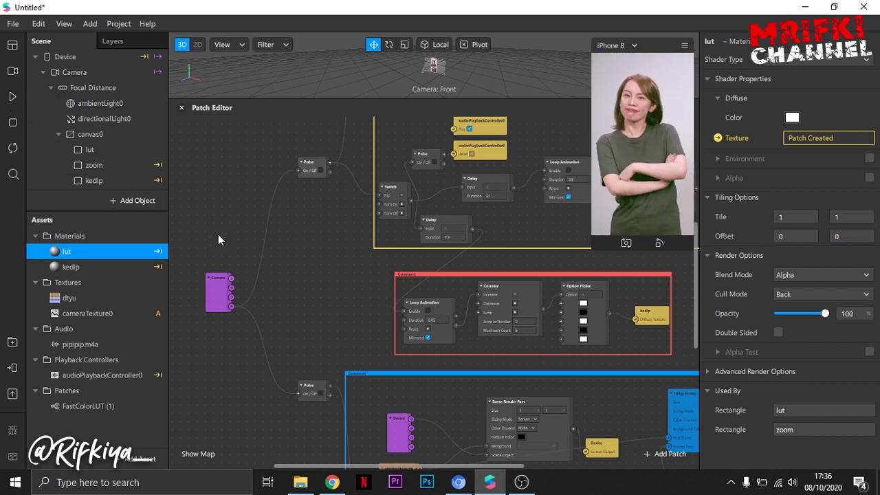